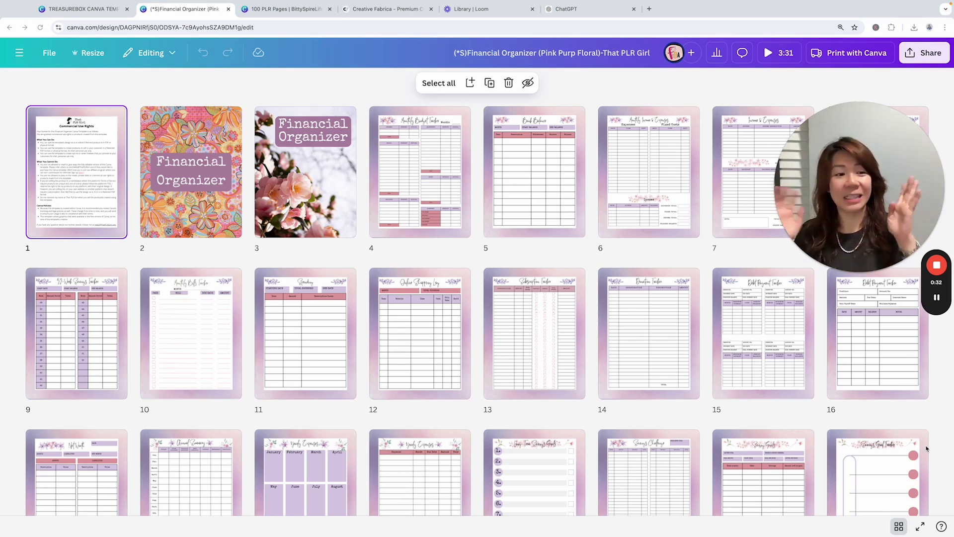
# Step: Switch to the 100 PLR Pages design and scroll through its planner and monthly calendar pages
pyautogui.scroll(-6, 596, 387)
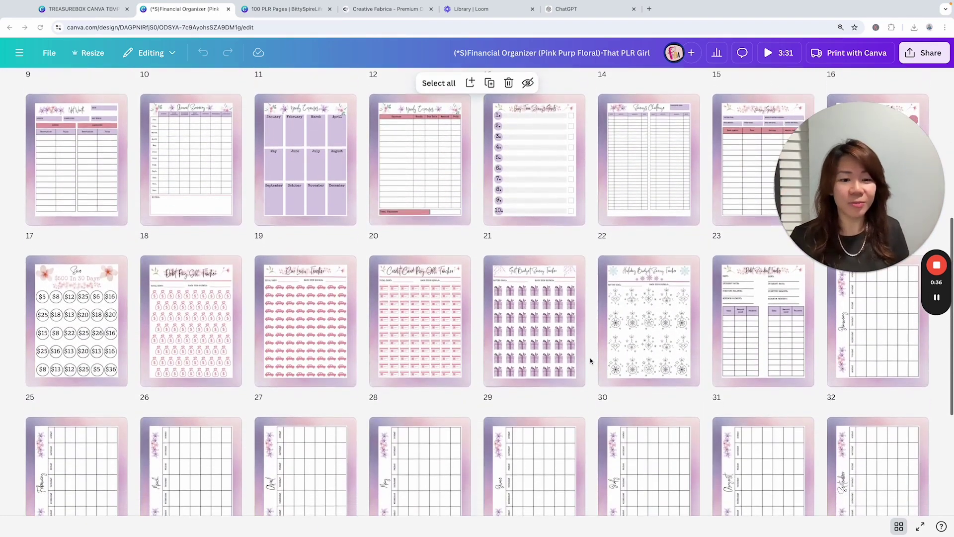
pyautogui.scroll(6, 590, 362)
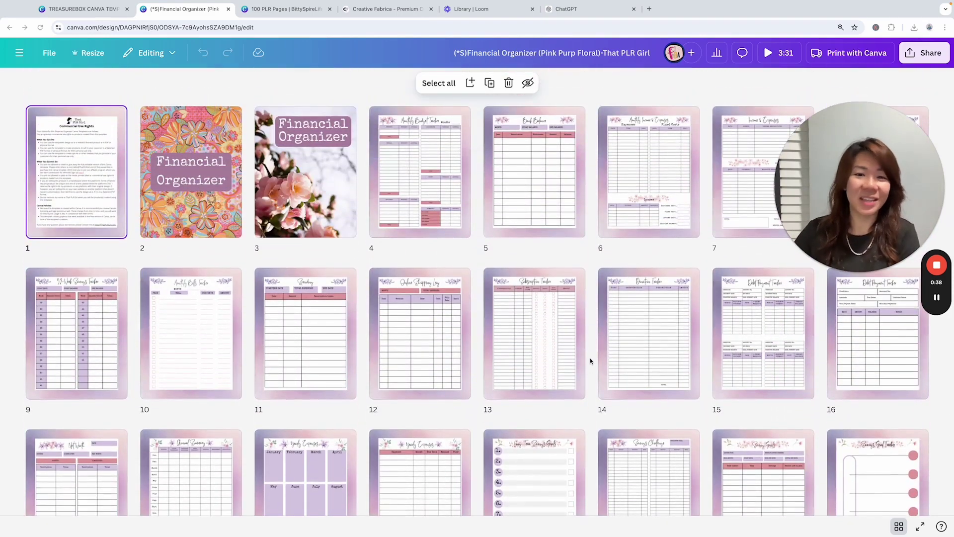
pyautogui.click(297, 11)
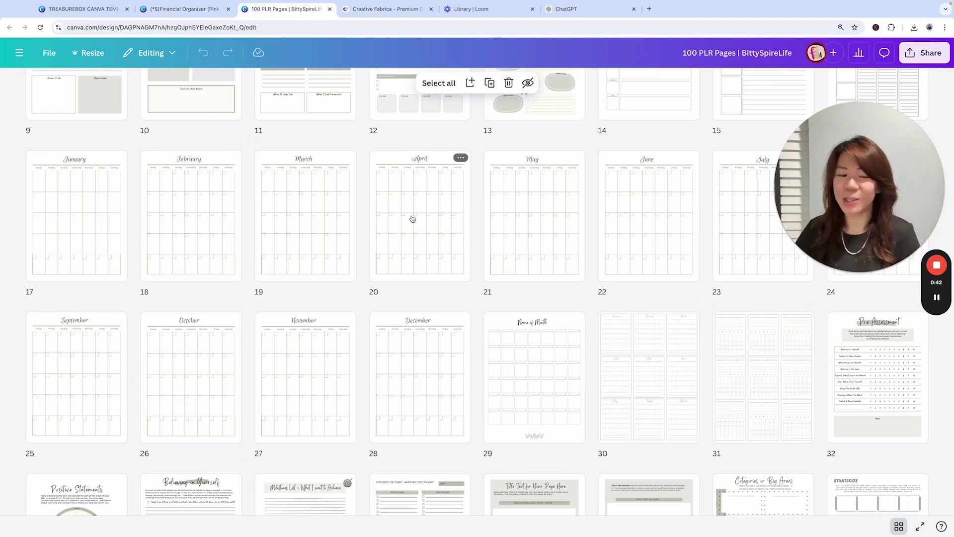
pyautogui.scroll(5, 413, 218)
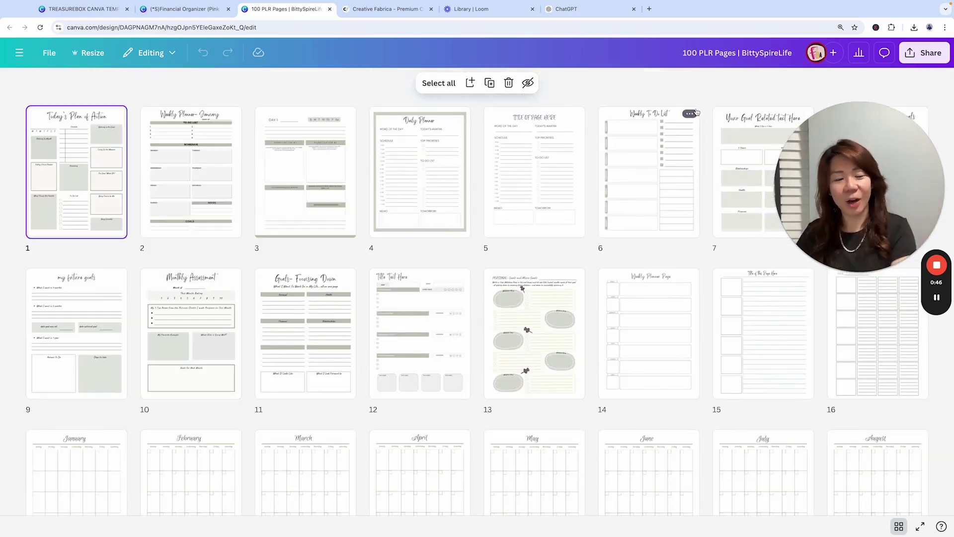
pyautogui.scroll(-5, 651, 205)
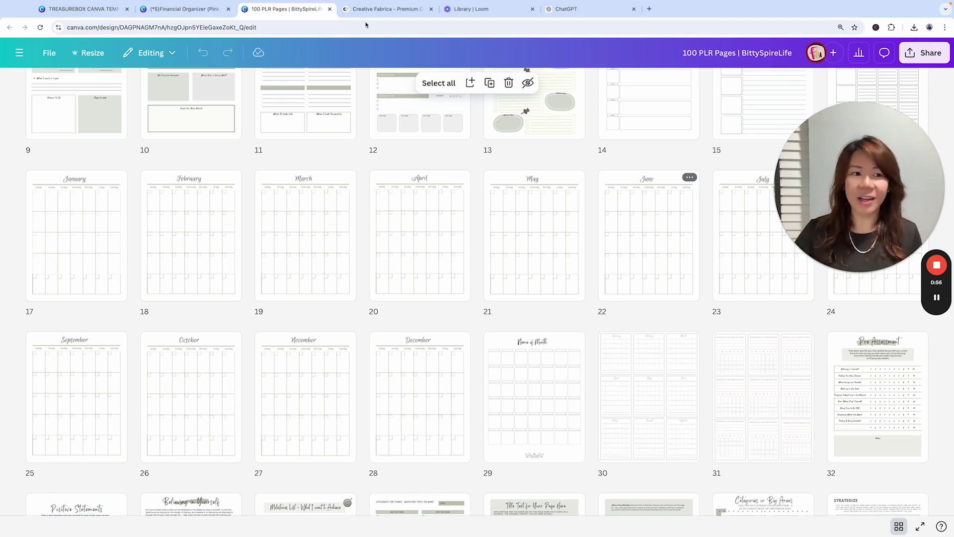
# Step: Return to the Financial Organizer design and browse its pink-purple tracker pages 1–24
pyautogui.click(170, 9)
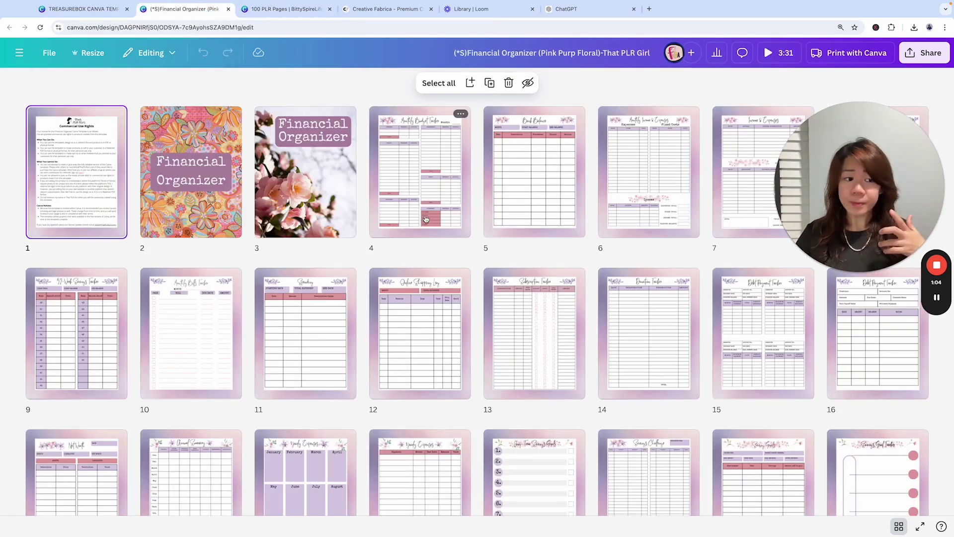
pyautogui.scroll(-6, 425, 218)
pyautogui.scroll(4, 424, 217)
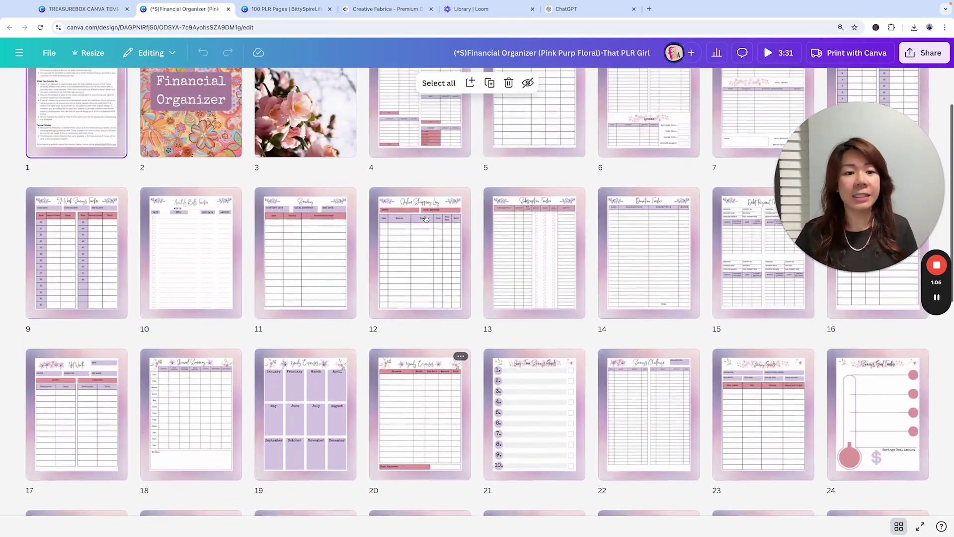
pyautogui.scroll(2, 425, 218)
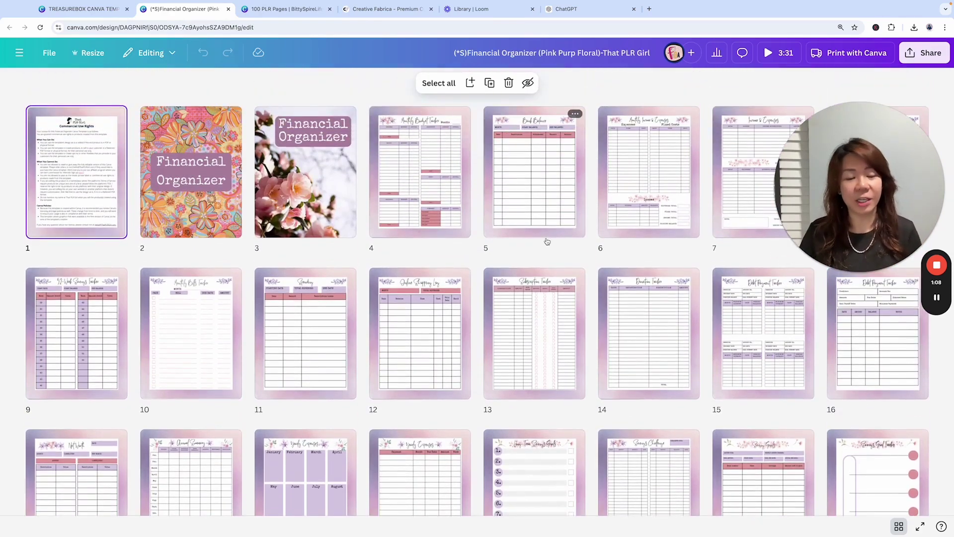
pyautogui.scroll(-10, 548, 246)
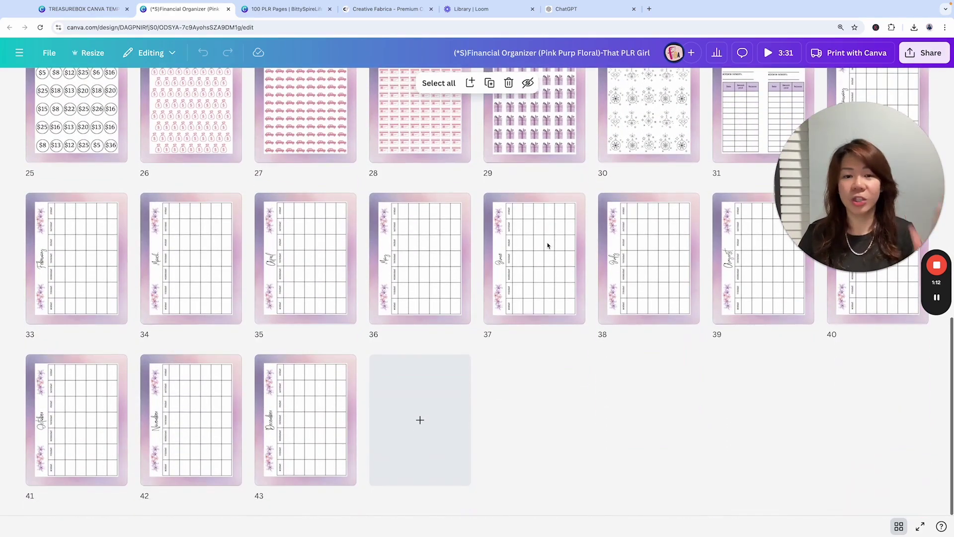
pyautogui.scroll(2, 547, 246)
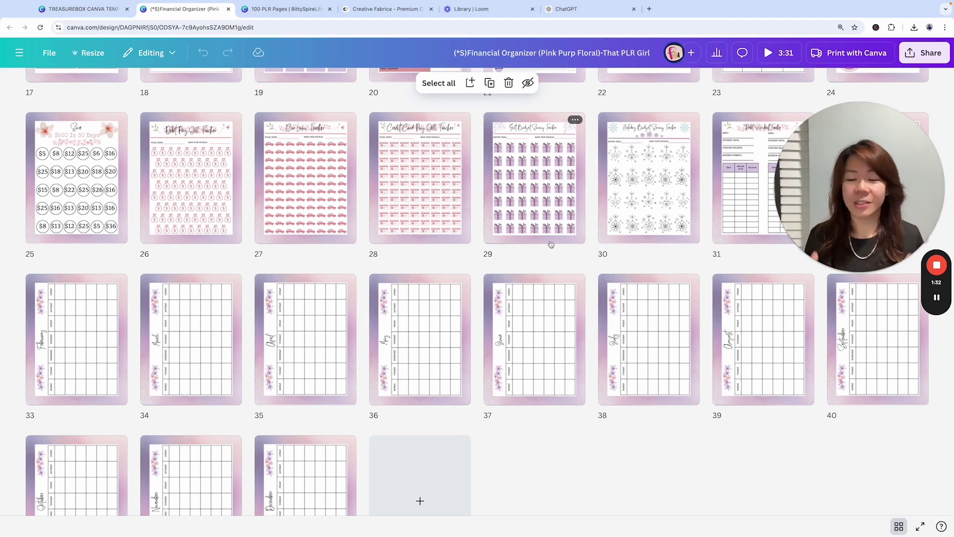
pyautogui.scroll(10, 551, 167)
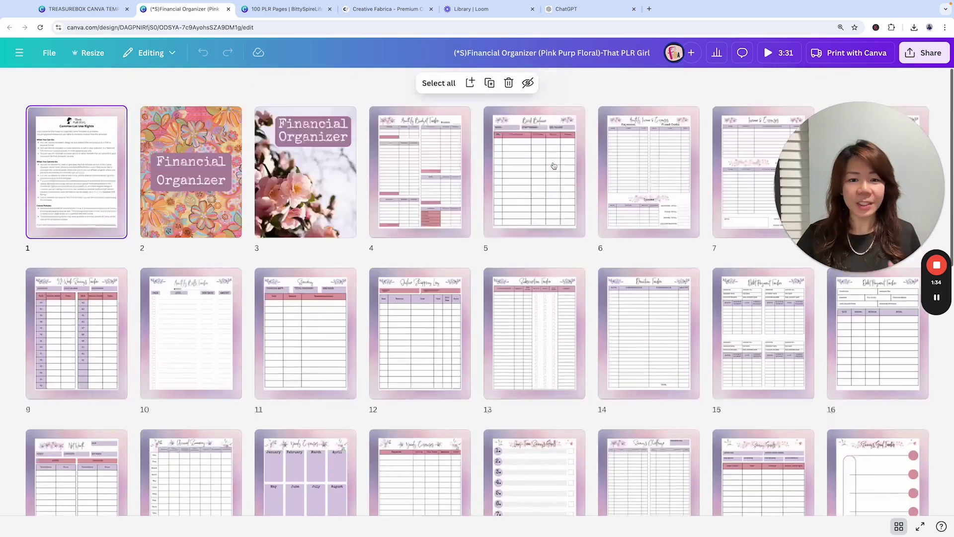
pyautogui.scroll(-3, 499, 186)
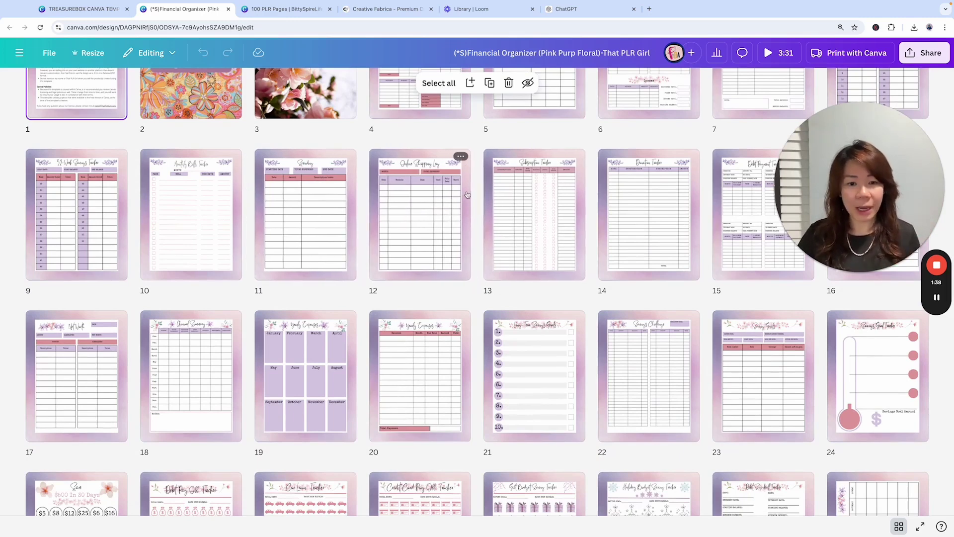
pyautogui.moveTo(481, 203)
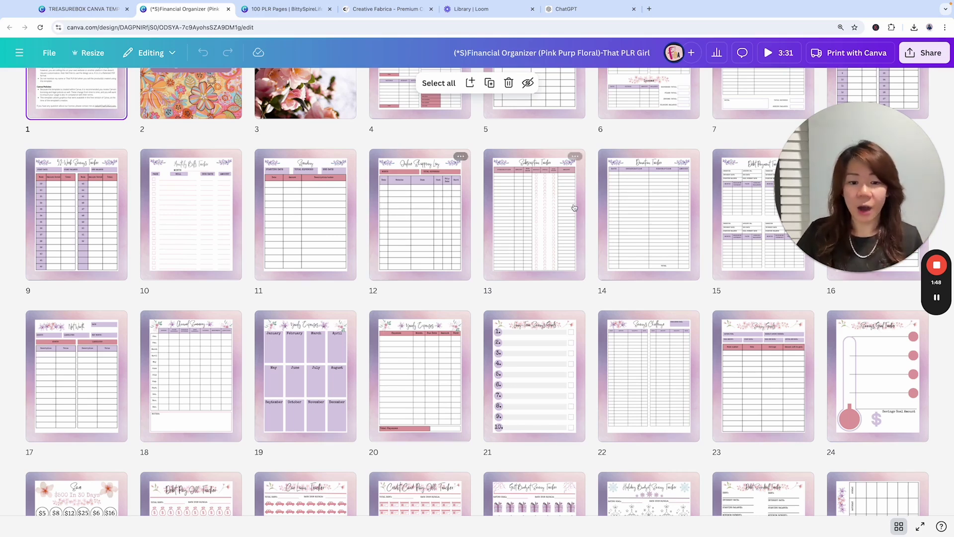
# Step: Make a copy of the whole Financial Organizer design from the File menu
pyautogui.click(50, 53)
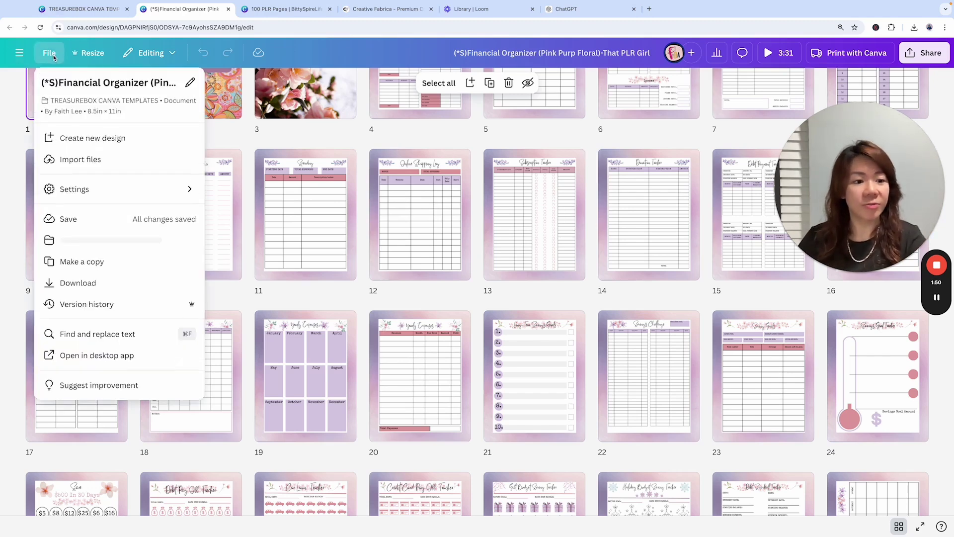
pyautogui.click(129, 241)
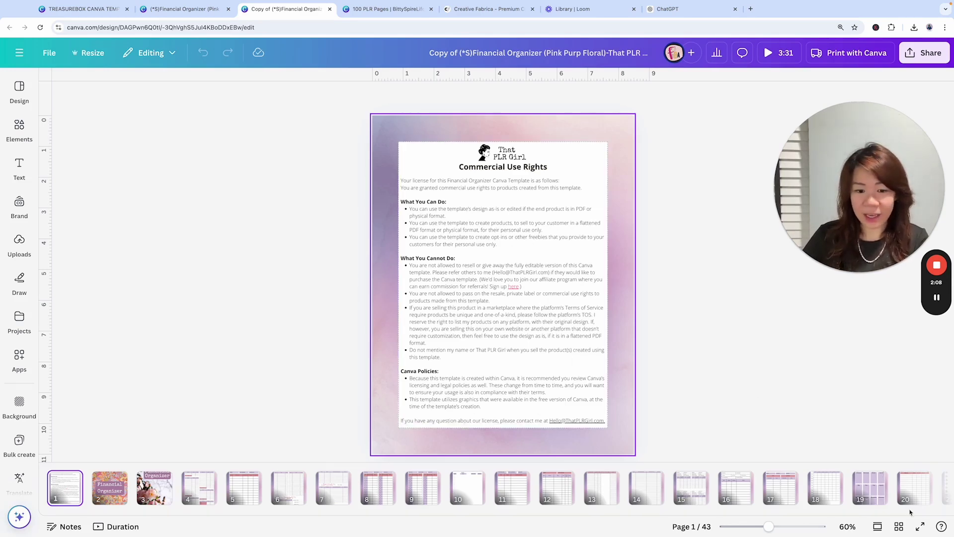
# Step: Open page 4 and delete the pink-purple background images of pages 4 and 5
pyautogui.click(900, 527)
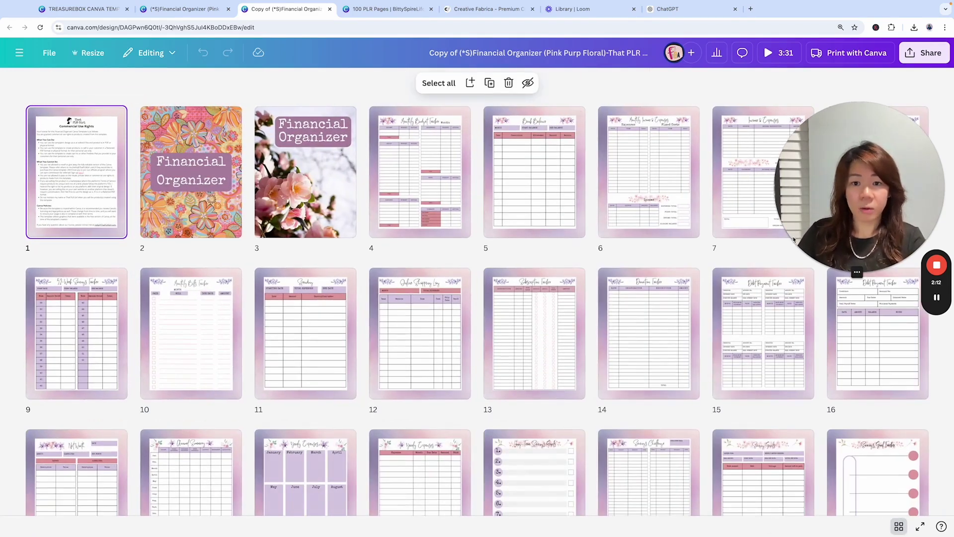
pyautogui.doubleClick(440, 179)
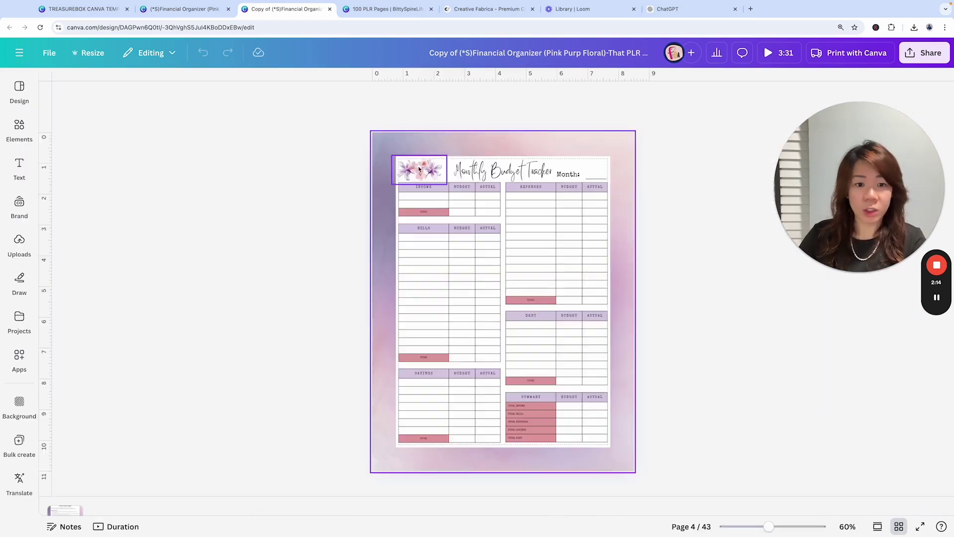
pyautogui.click(616, 143)
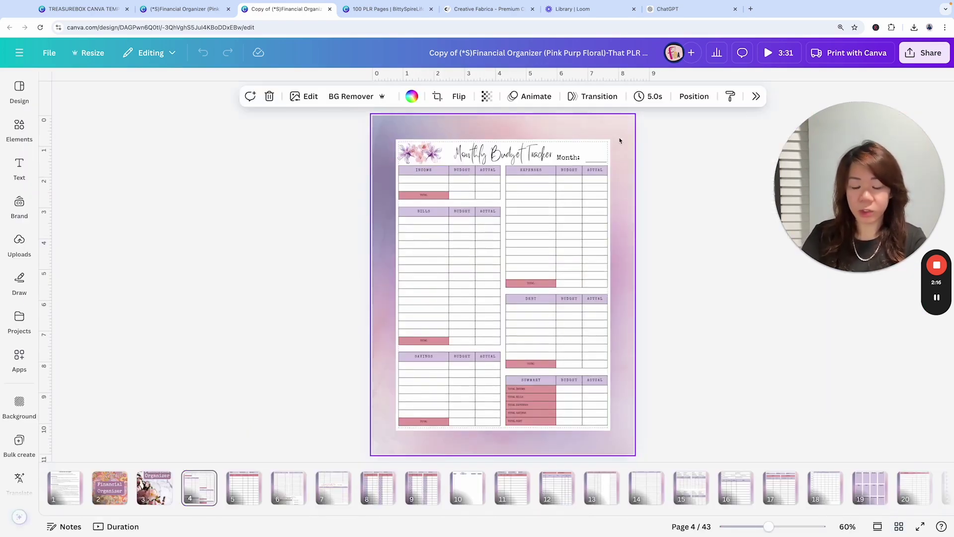
pyautogui.press('Delete')
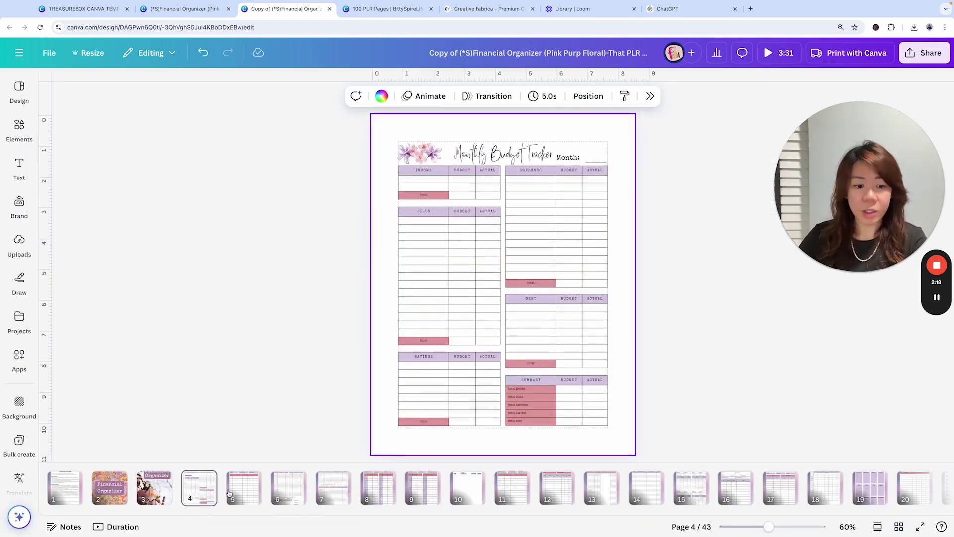
pyautogui.scroll(-3, 377, 382)
pyautogui.click(376, 387)
pyautogui.press('Delete')
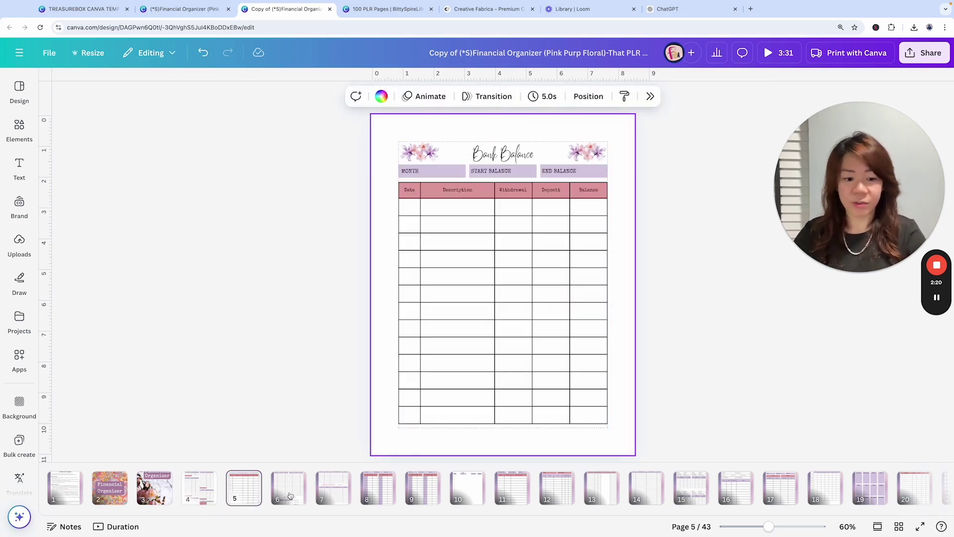
# Step: Delete the pink-purple background images of pages 6, 7 and 8
pyautogui.scroll(-3, 376, 408)
pyautogui.click(377, 418)
pyautogui.press('Delete')
pyautogui.scroll(-3, 377, 428)
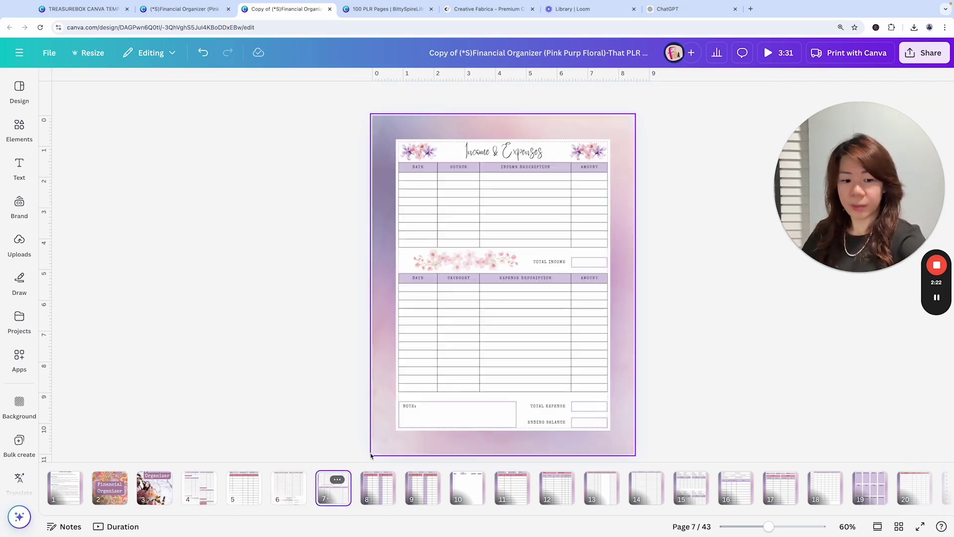
pyautogui.click(381, 438)
pyautogui.press('Delete')
pyautogui.scroll(-3, 384, 454)
pyautogui.click(385, 454)
pyautogui.press('Delete')
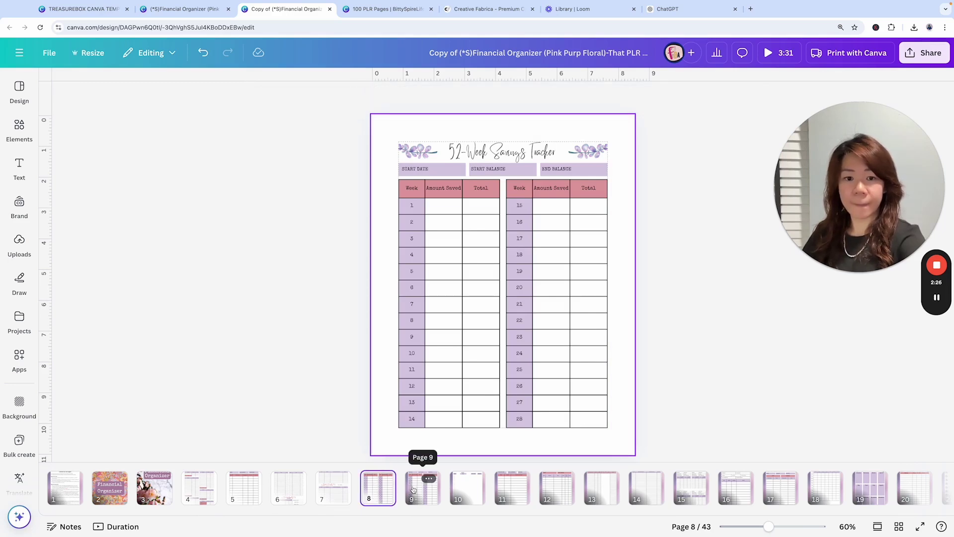
# Step: Return to the all-pages overview and open page 19, Yearly Expenses, for editing
pyautogui.click(495, 151)
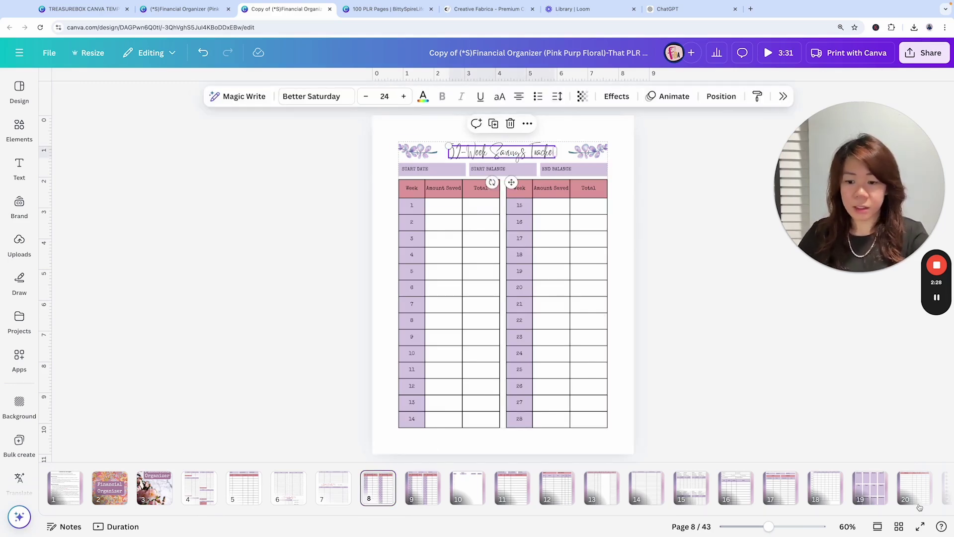
pyautogui.hotkey('alt', '1')
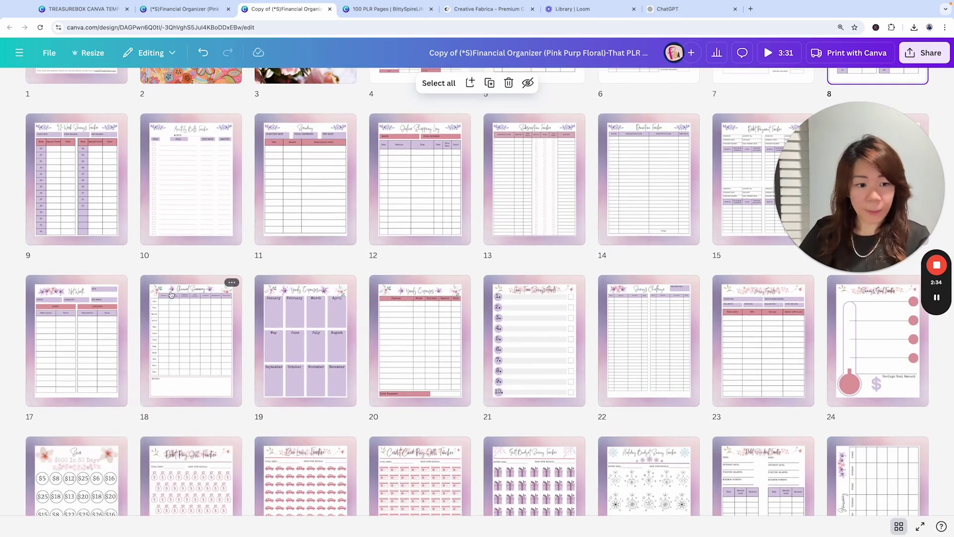
pyautogui.doubleClick(269, 308)
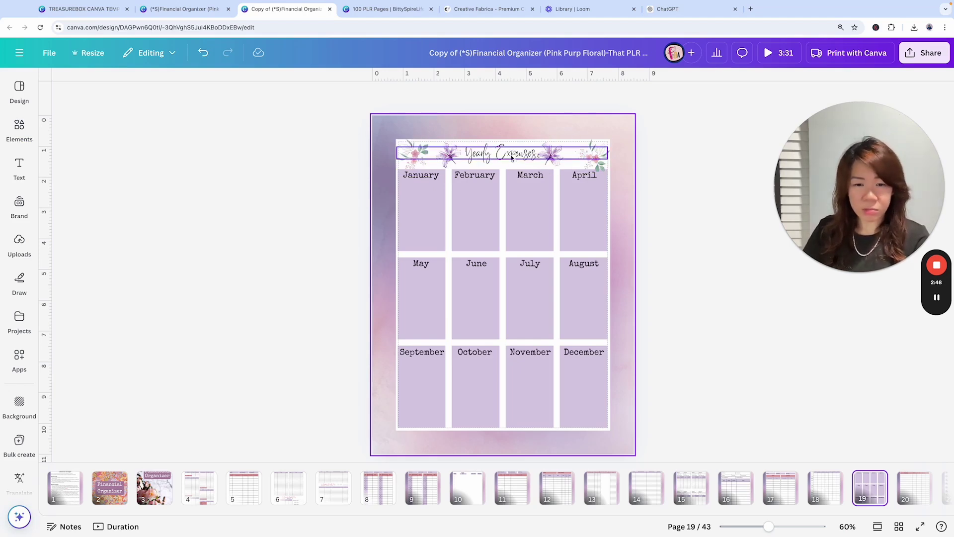
# Step: Delete the background images of page 19 and page 10, checking page 9 along the way
pyautogui.click(482, 127)
pyautogui.press('Delete')
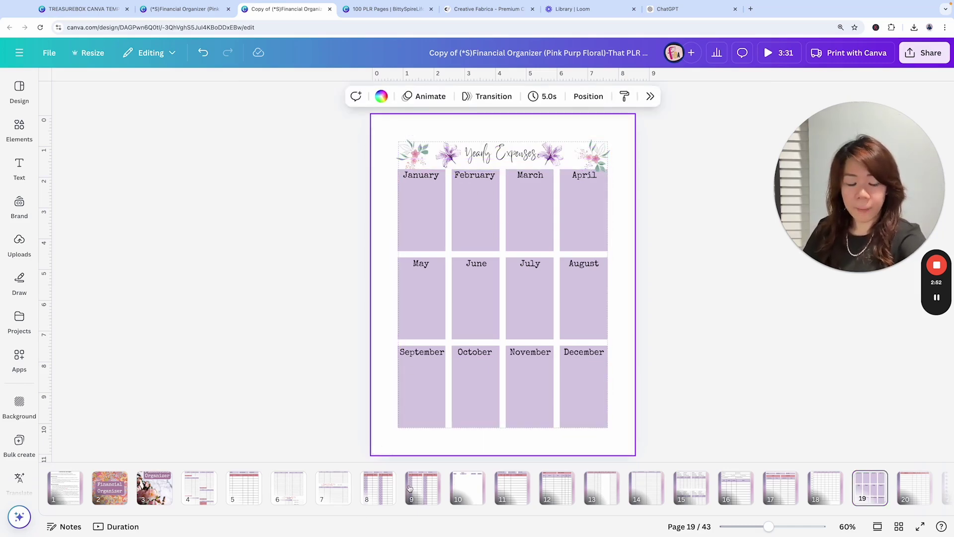
pyautogui.click(417, 488)
pyautogui.click(420, 442)
pyautogui.click(470, 484)
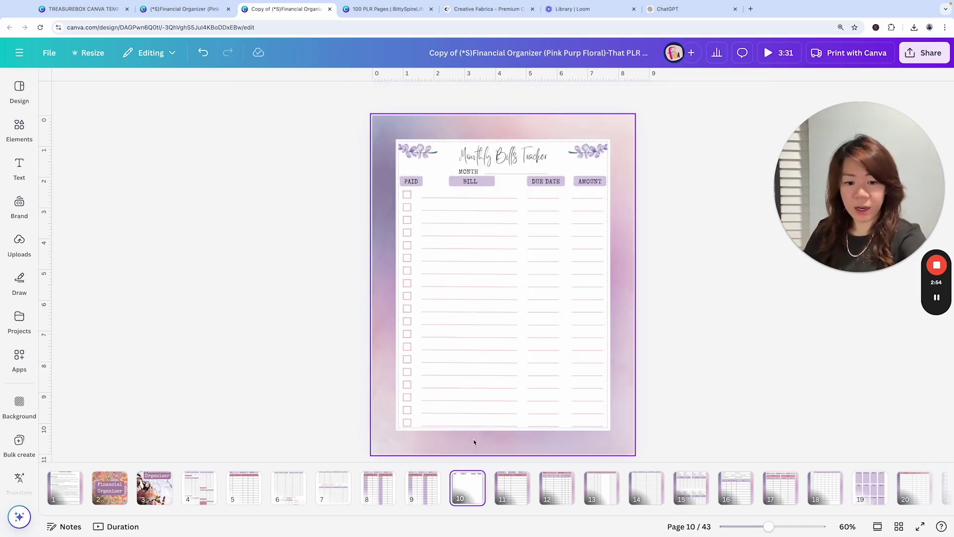
pyautogui.click(474, 443)
pyautogui.press('Delete')
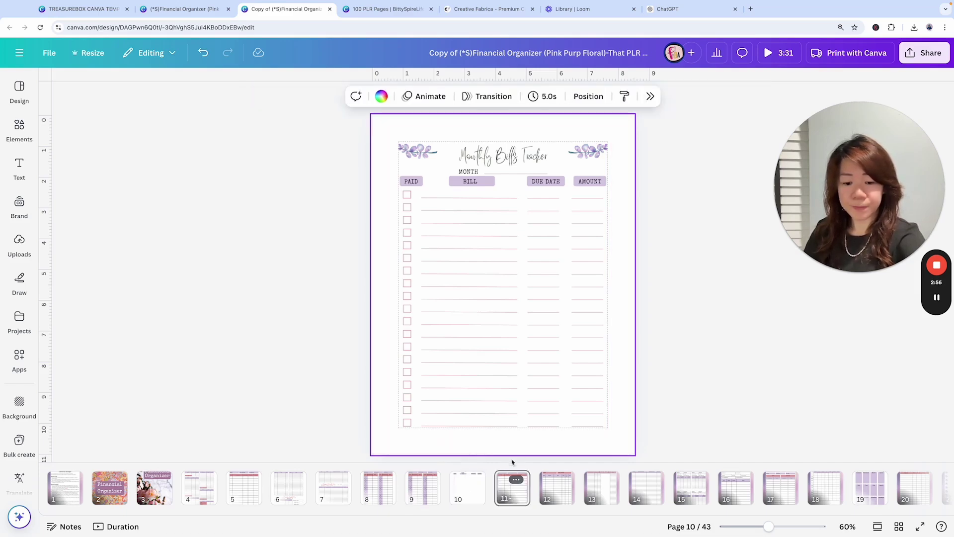
# Step: Delete the background images of pages 11 and 12, then zoom into page 4's budget tables
pyautogui.click(512, 485)
pyautogui.click(550, 436)
pyautogui.press('Delete')
pyautogui.click(557, 485)
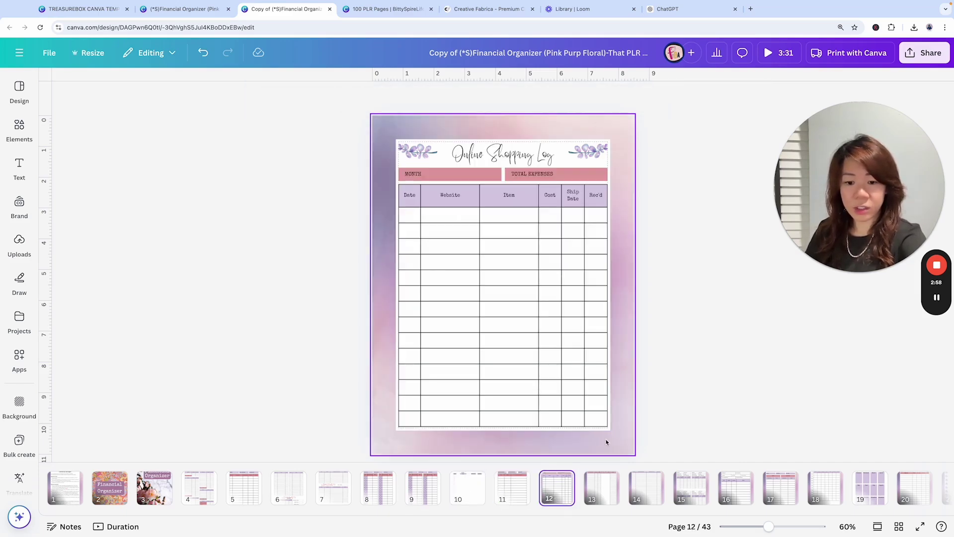
pyautogui.click(606, 442)
pyautogui.press('Delete')
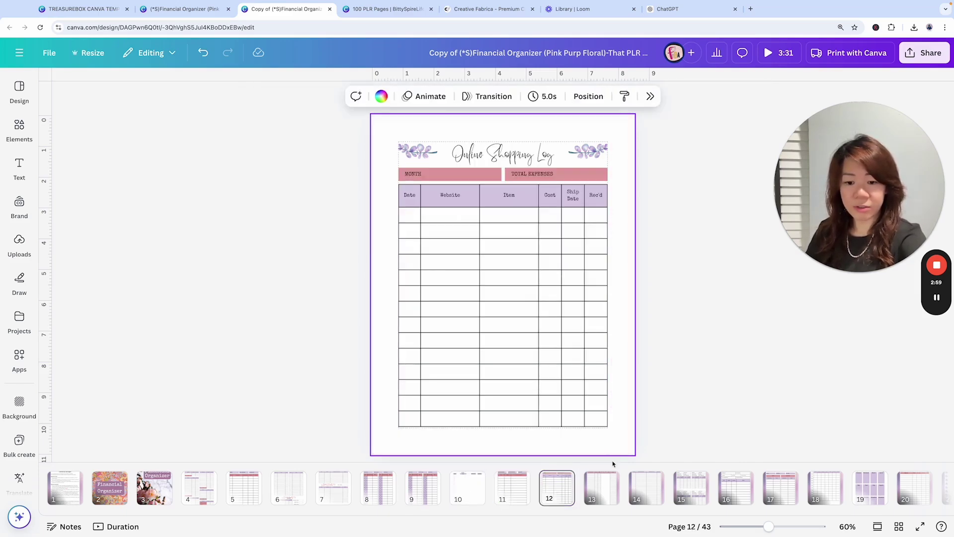
pyautogui.click(191, 487)
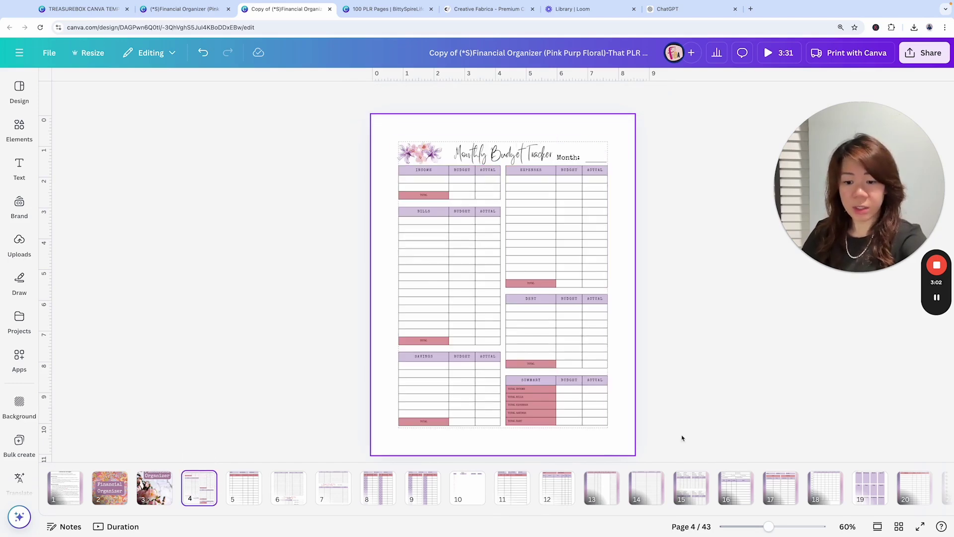
pyautogui.moveTo(775, 528)
pyautogui.mouseDown()
pyautogui.moveTo(791, 527)
pyautogui.moveTo(767, 527)
pyautogui.mouseUp()
pyautogui.scroll(5, 755, 454)
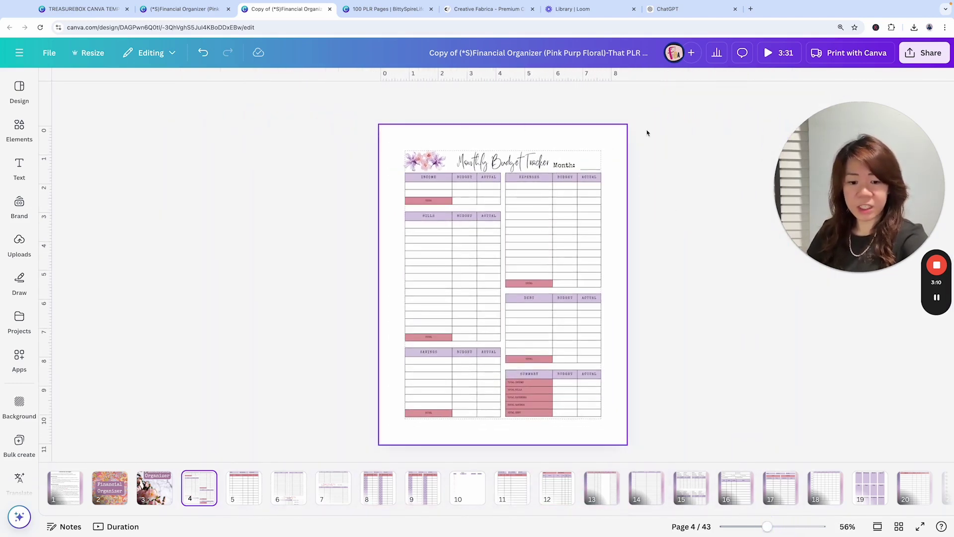
# Step: Remove the pink-purple background images from pages 13, 14 and 15
pyautogui.click(604, 492)
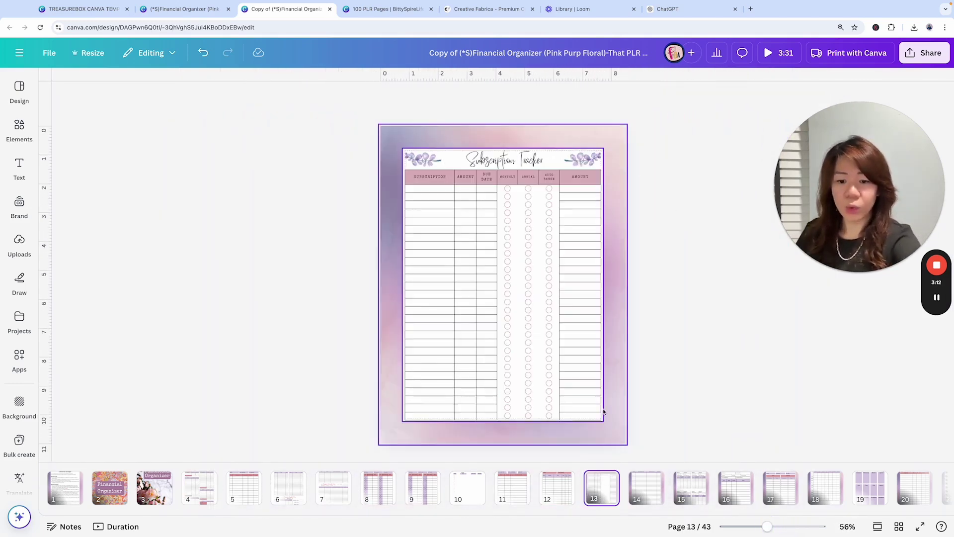
pyautogui.click(616, 411)
pyautogui.press('Delete')
pyautogui.click(648, 479)
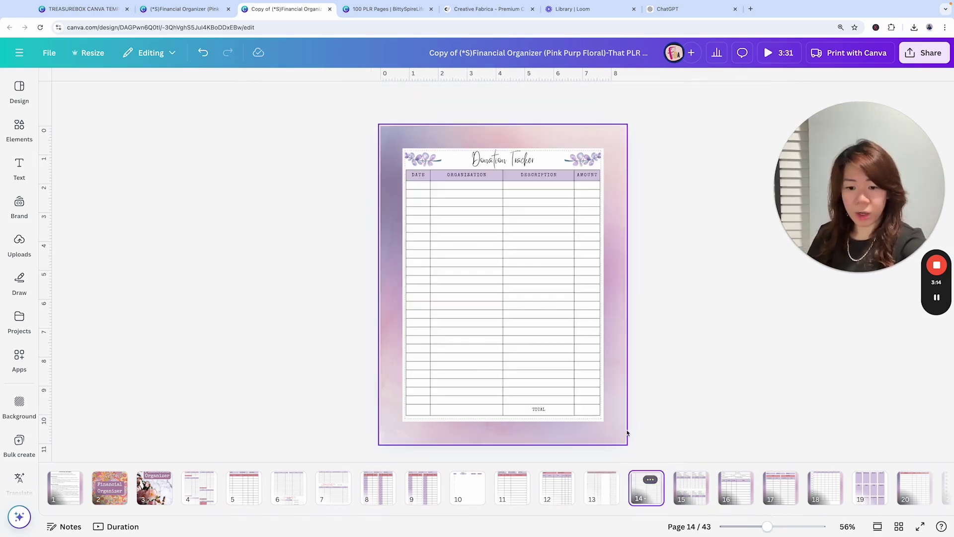
pyautogui.press('Delete')
pyautogui.click(685, 491)
pyautogui.click(620, 440)
pyautogui.press('Delete')
# Step: Remove the backgrounds of pages 16 and 17, then view page 4 at 100%
pyautogui.click(729, 492)
pyautogui.click(619, 441)
pyautogui.press('Delete')
pyautogui.click(781, 488)
pyautogui.click(614, 433)
pyautogui.press('Delete')
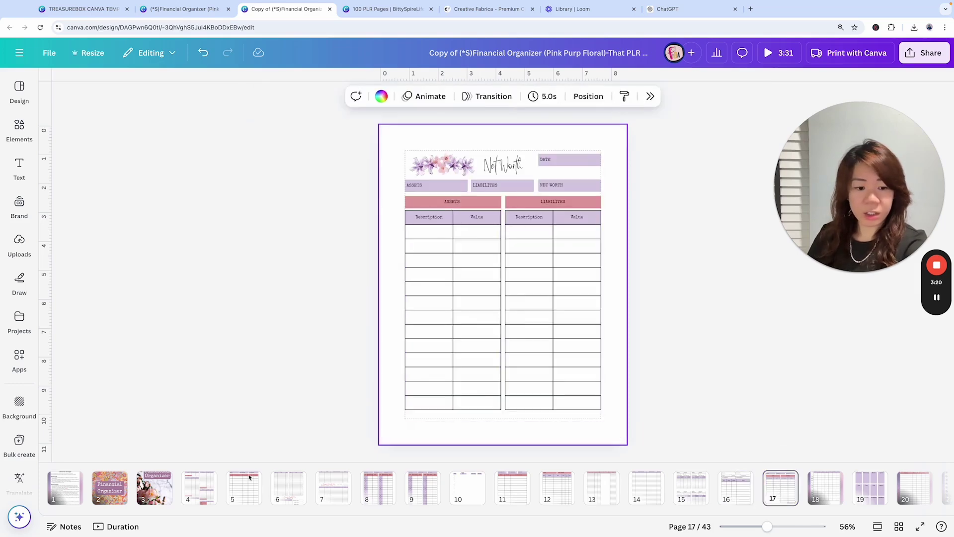
pyautogui.click(199, 480)
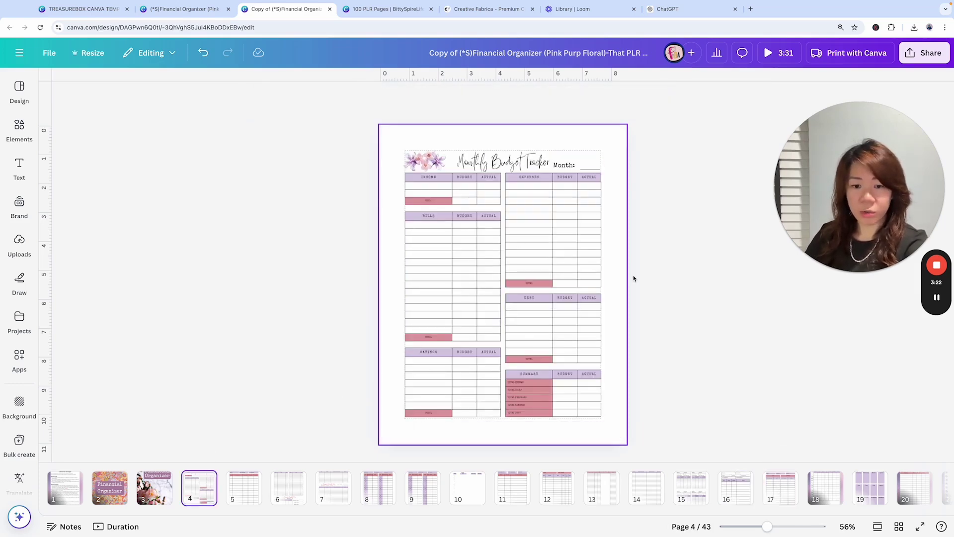
pyautogui.press('super+equal')
pyautogui.press('super+equal')
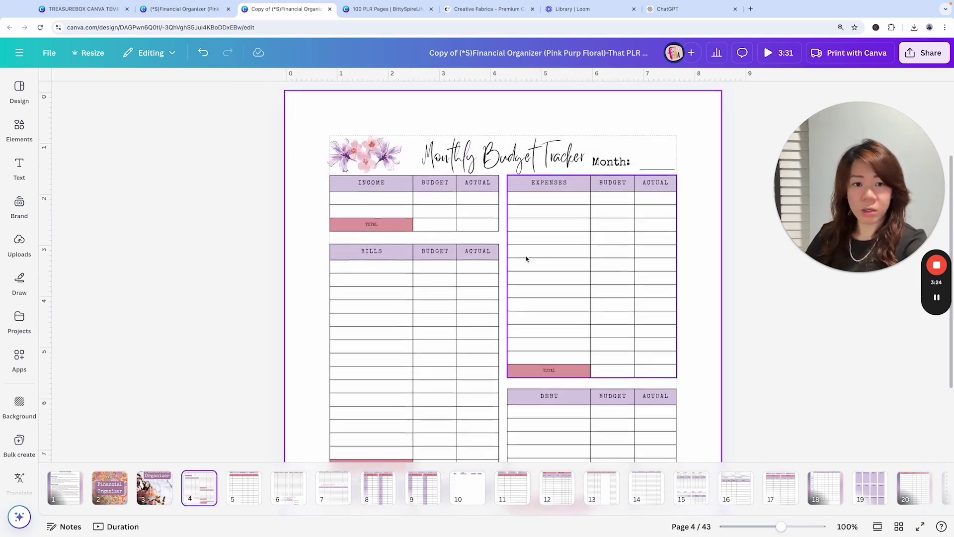
# Step: Change the purple INCOME header fill to light grey #f2f3f2 on all matching headers
pyautogui.scroll(1, 355, 210)
pyautogui.click(336, 207)
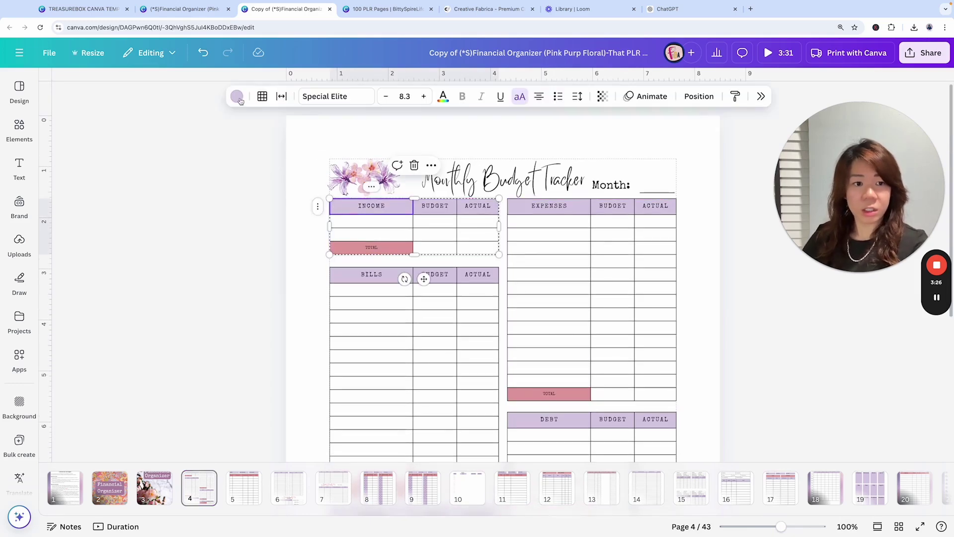
pyautogui.click(237, 97)
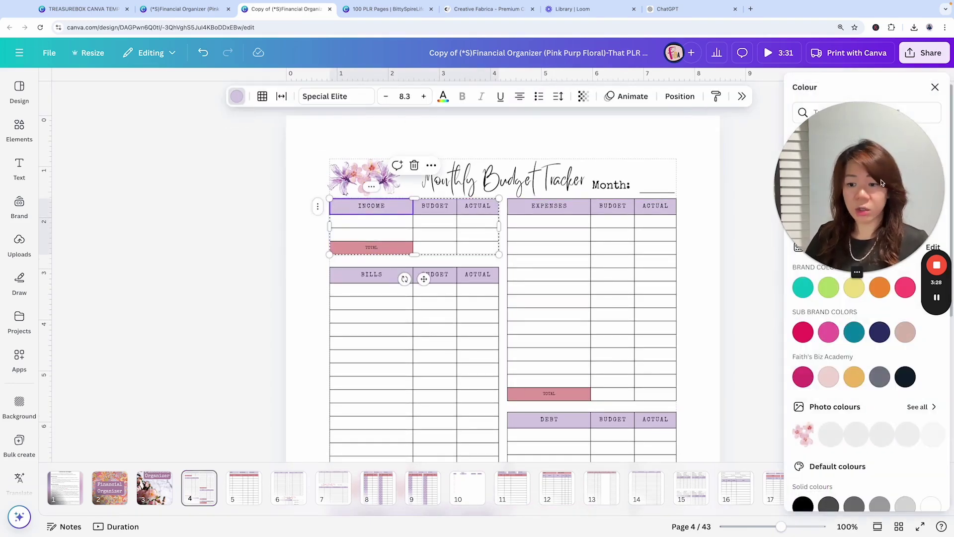
pyautogui.moveTo(817, 191); pyautogui.dragTo(134, 209)
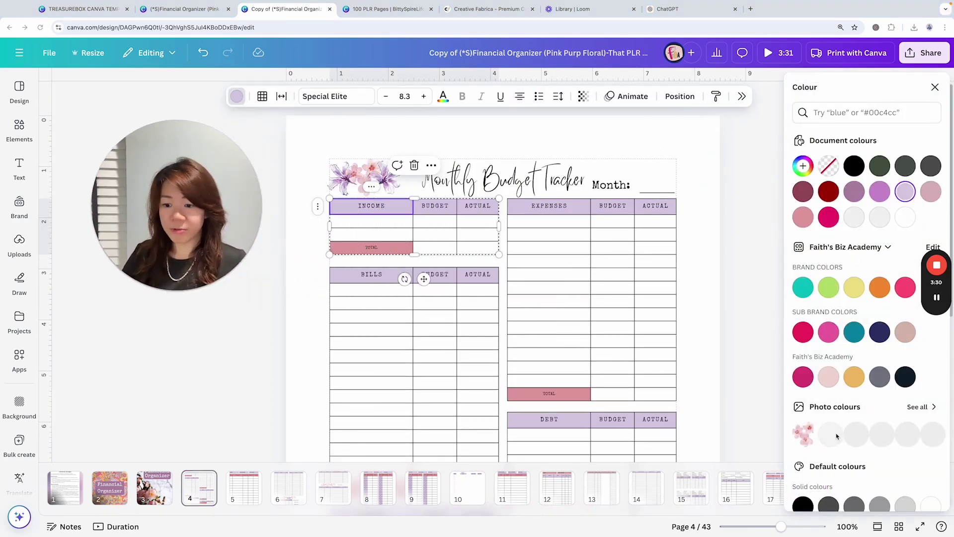
pyautogui.scroll(-1, 865, 323)
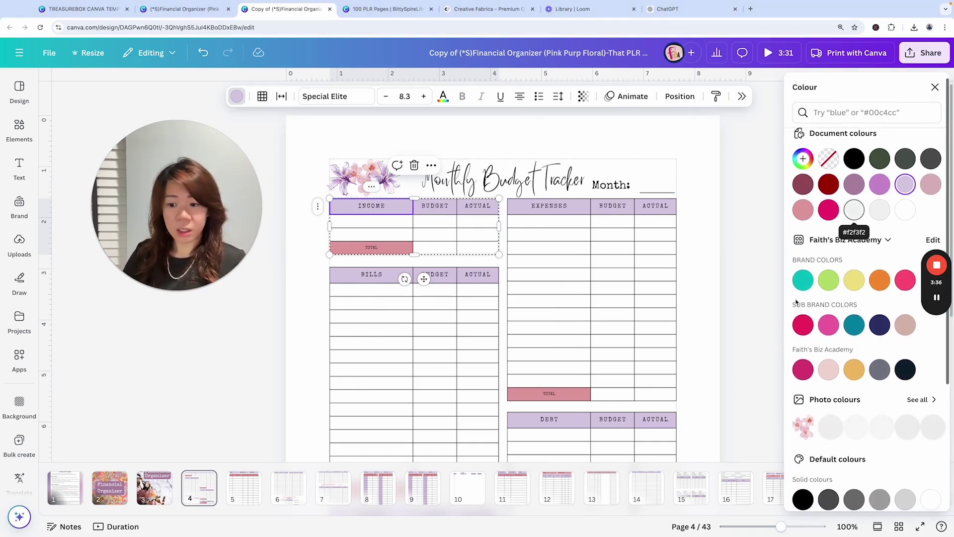
pyautogui.click(854, 212)
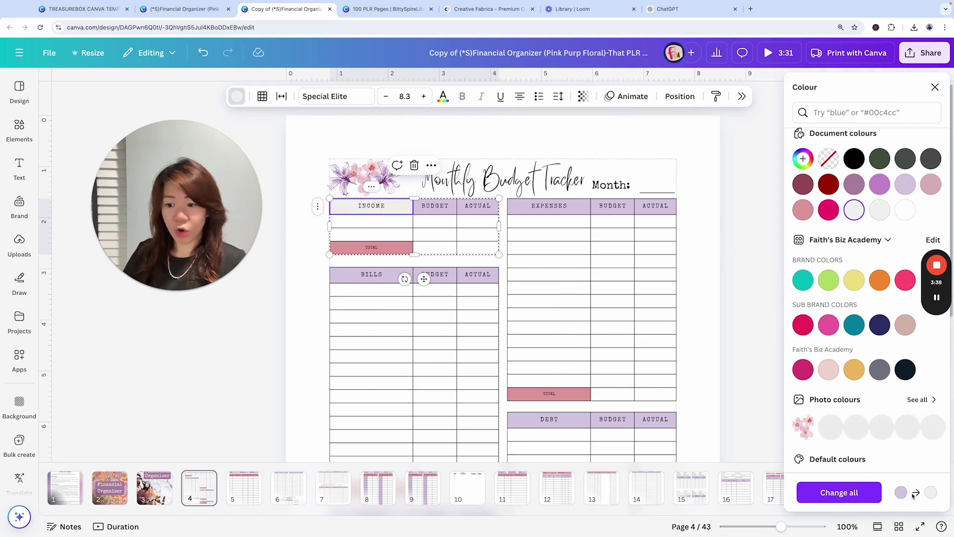
pyautogui.click(852, 493)
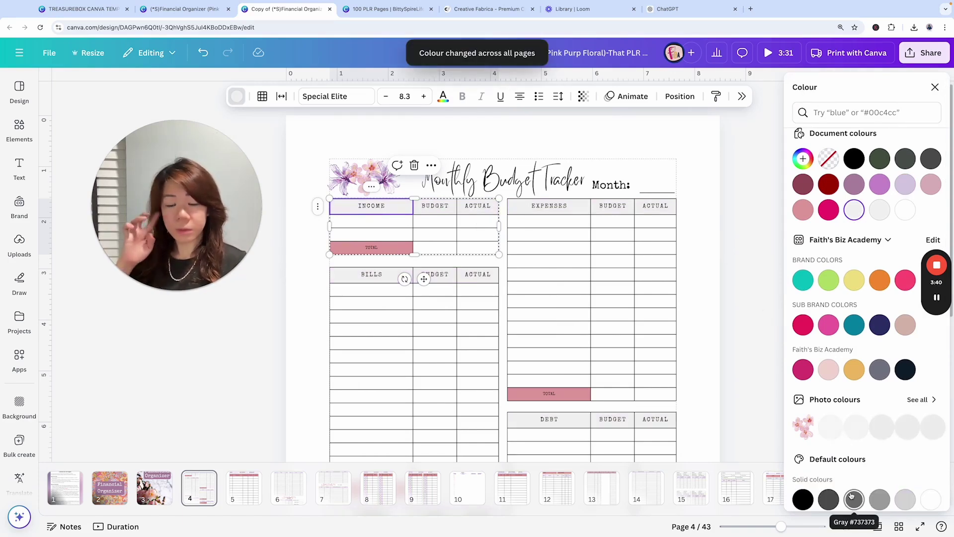
# Step: Recolour the pink TOTAL cells to light grey #f3f3f3 across all pages
pyautogui.click(397, 249)
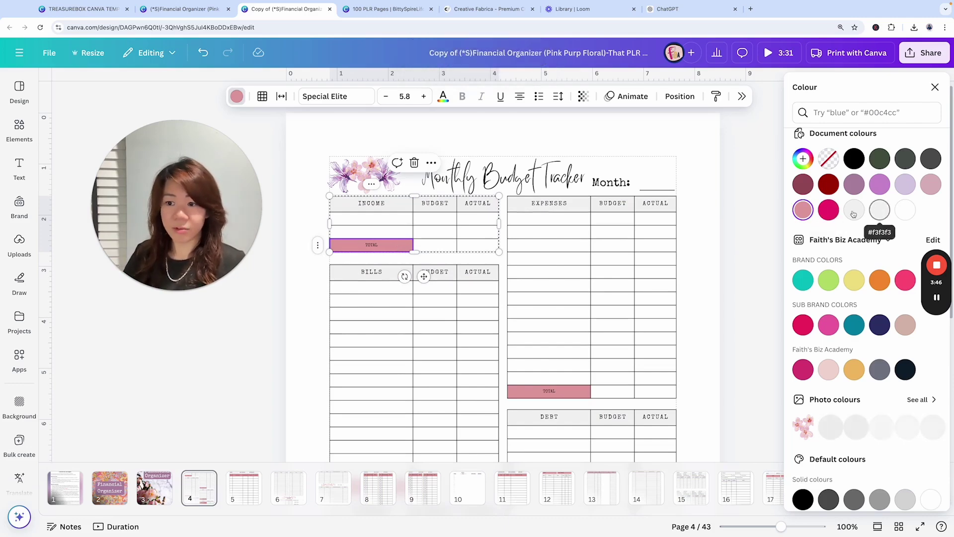
pyautogui.click(880, 210)
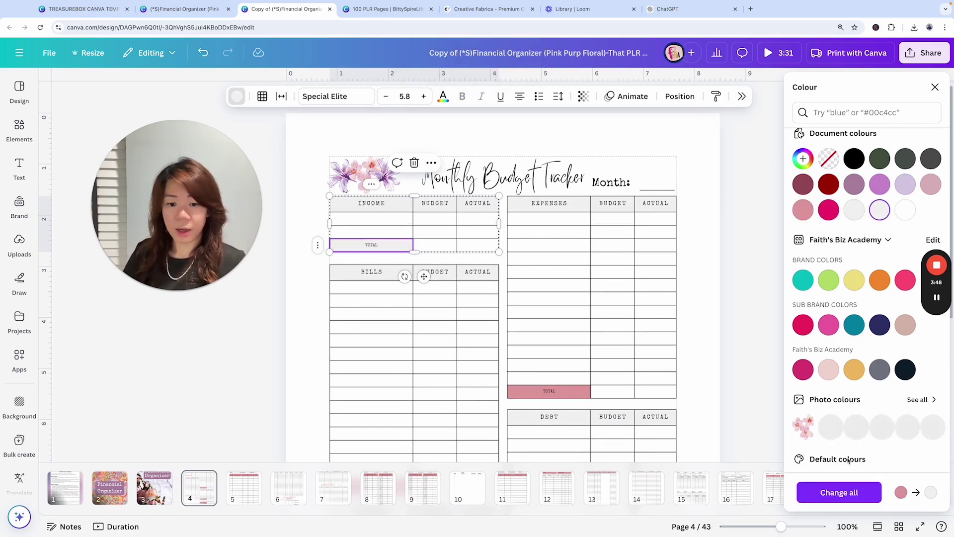
pyautogui.click(839, 492)
pyautogui.press('Escape')
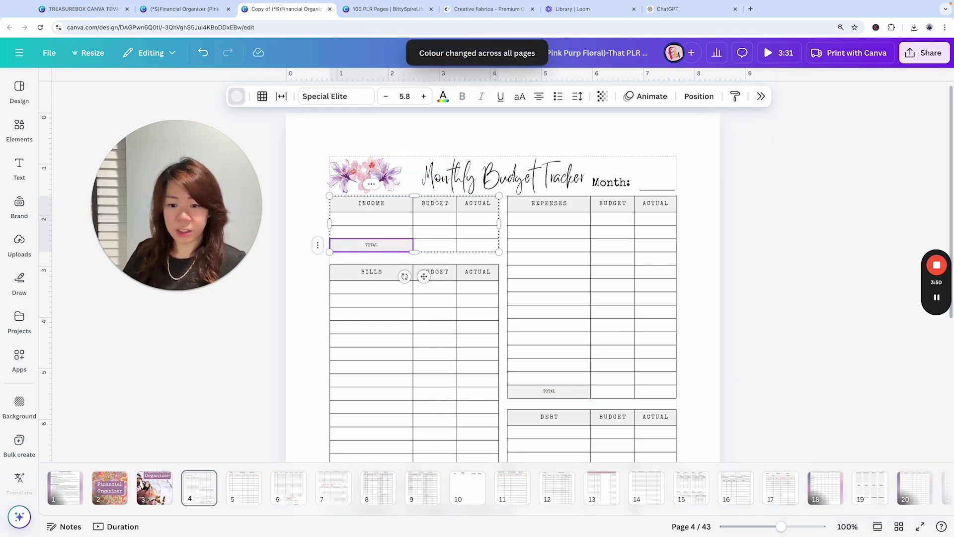
# Step: Review every page of the organizer as a thumbnail grid, scrolling through all pages
pyautogui.click(899, 527)
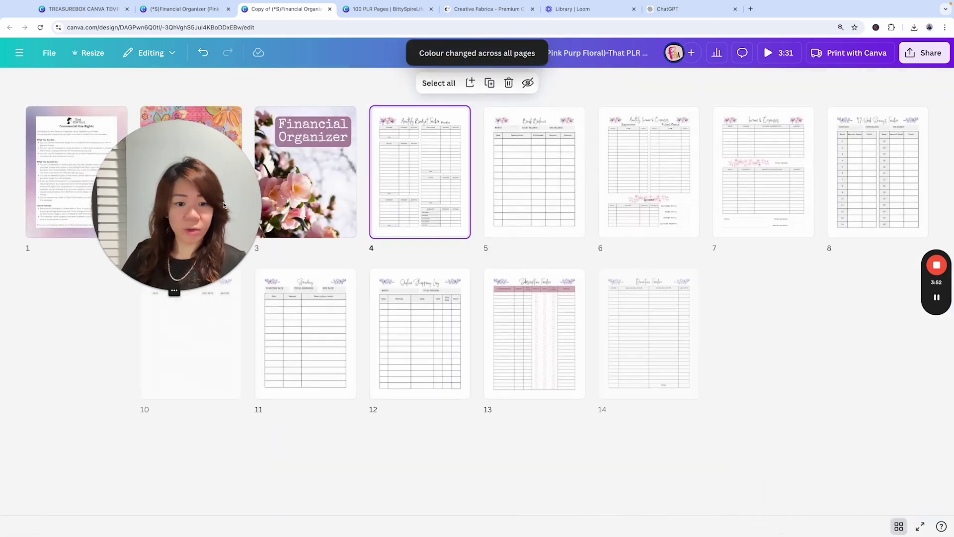
pyautogui.scroll(-4, 543, 208)
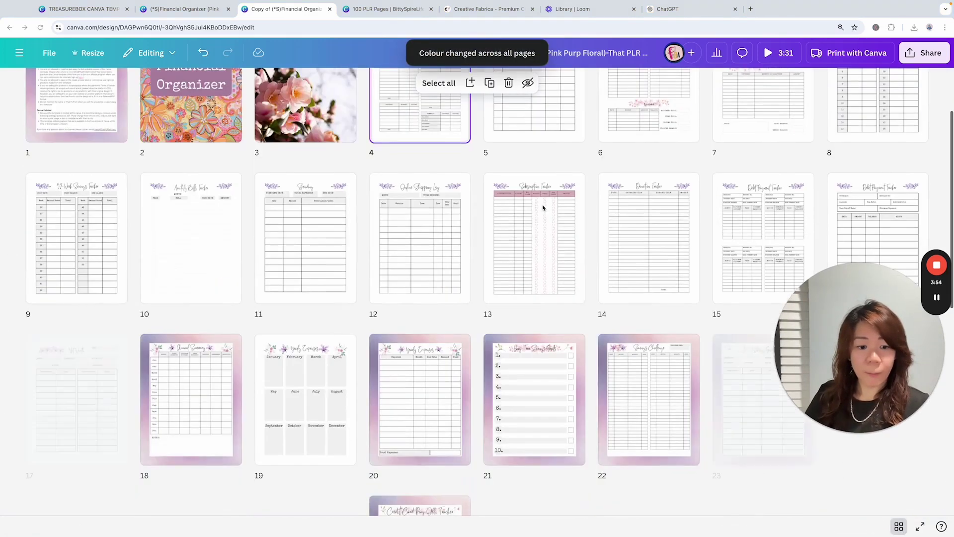
pyautogui.scroll(-4, 543, 207)
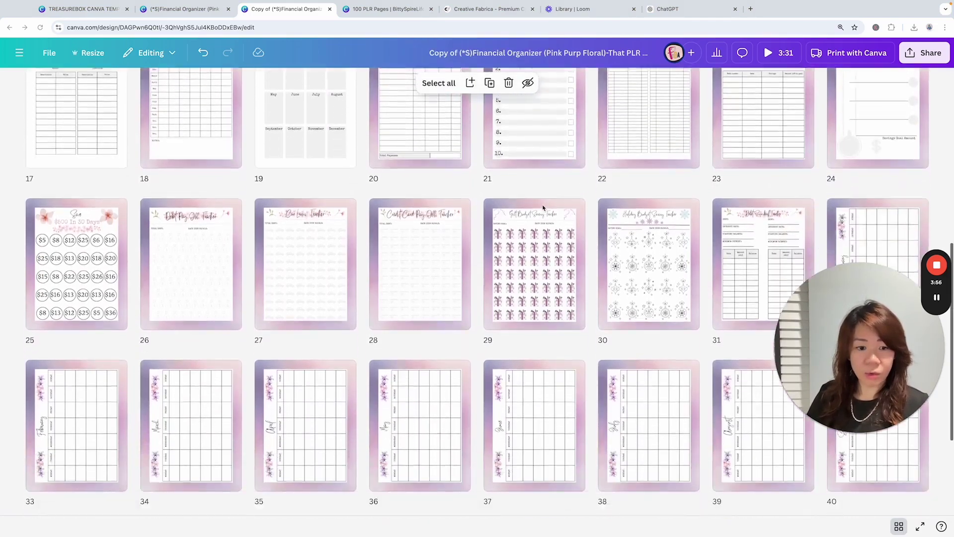
pyautogui.scroll(-2, 543, 207)
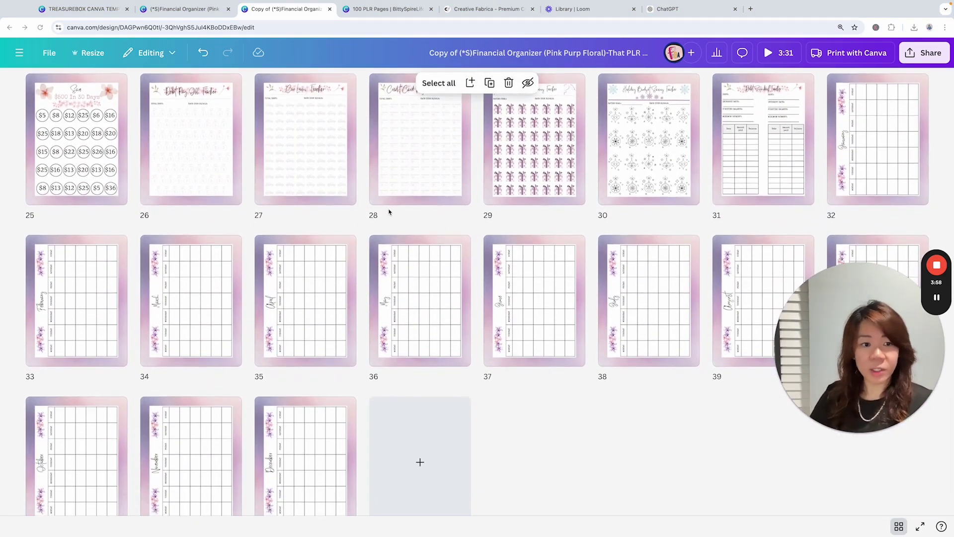
pyautogui.scroll(-1, 734, 190)
pyautogui.scroll(10, 450, 250)
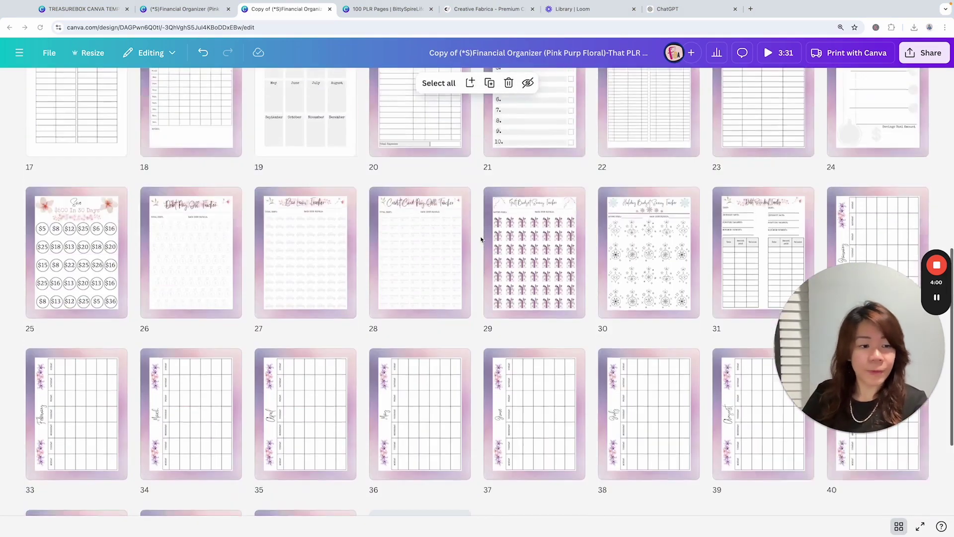
pyautogui.scroll(2, 451, 251)
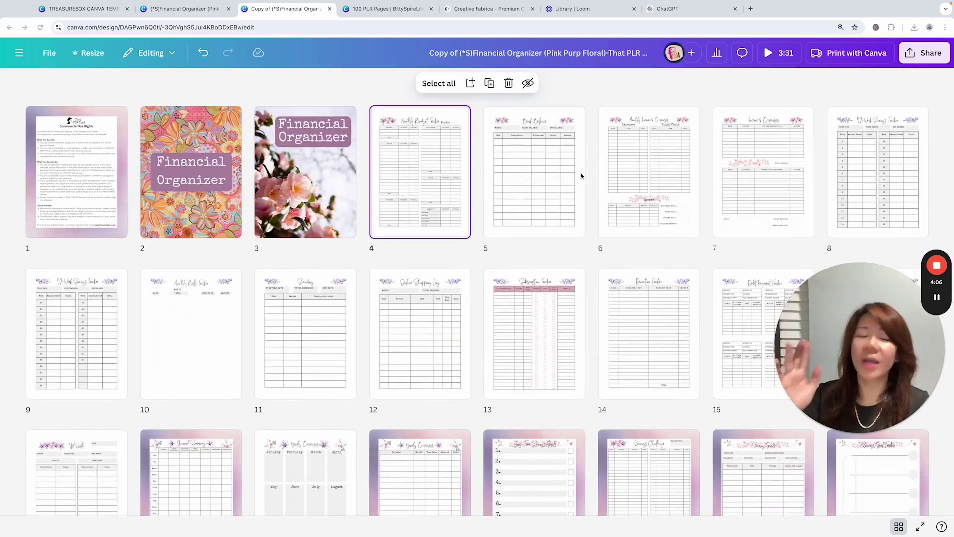
# Step: Reopen page 4, check restyled pages 5–11, then return to page 4 zoomed out to 40%
pyautogui.doubleClick(440, 167)
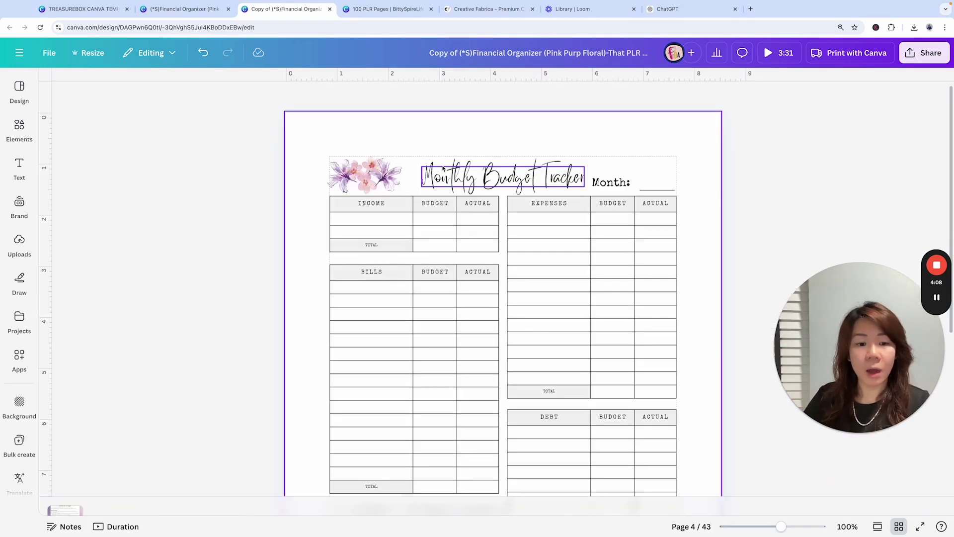
pyautogui.click(376, 165)
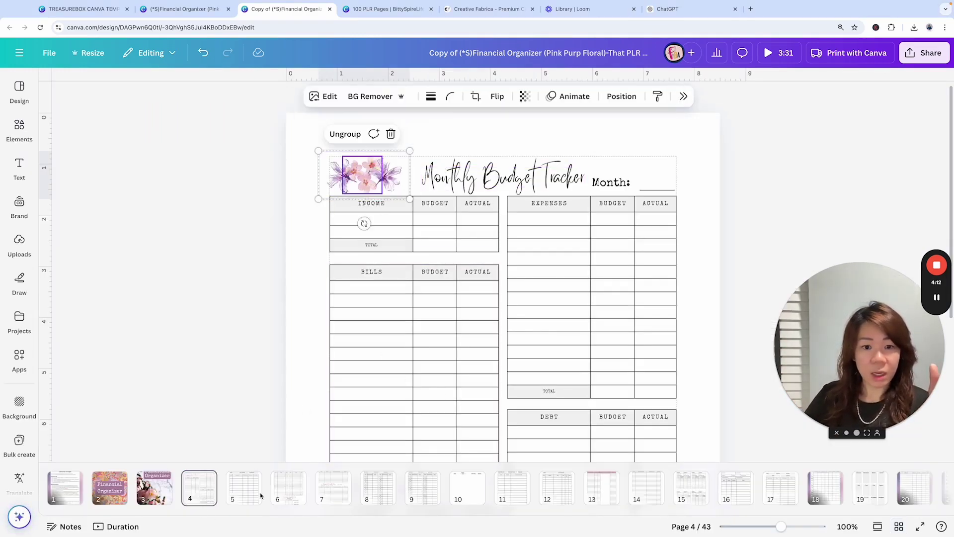
pyautogui.click(243, 496)
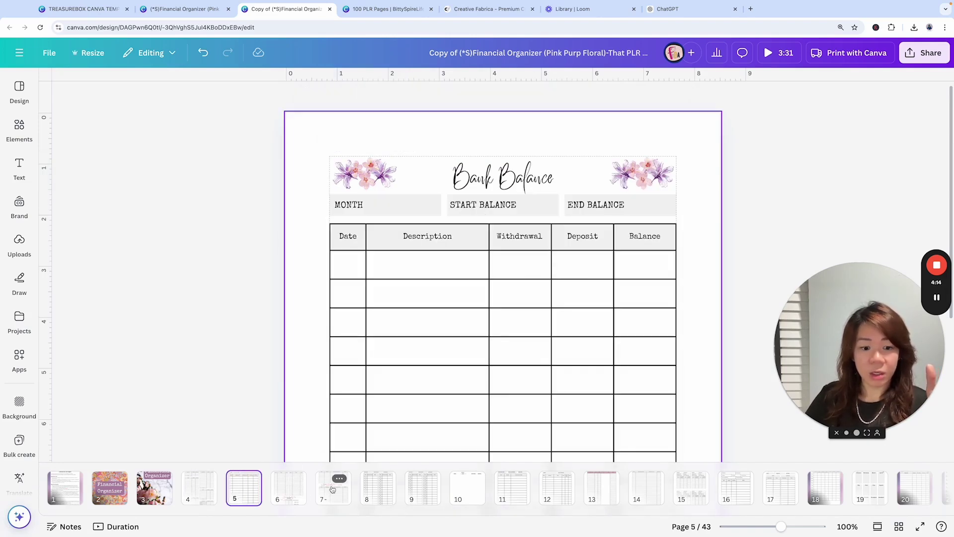
pyautogui.click(332, 490)
pyautogui.click(289, 492)
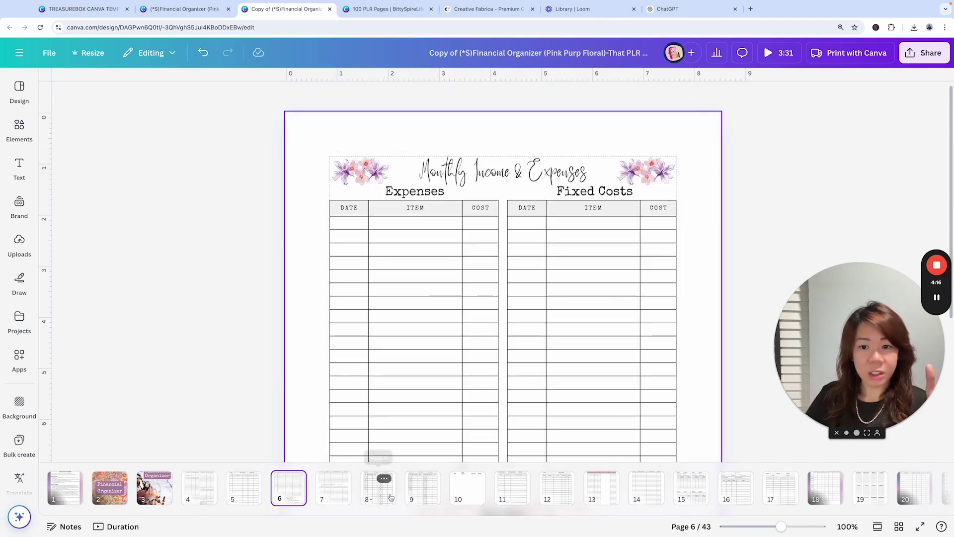
pyautogui.click(422, 491)
pyautogui.click(481, 490)
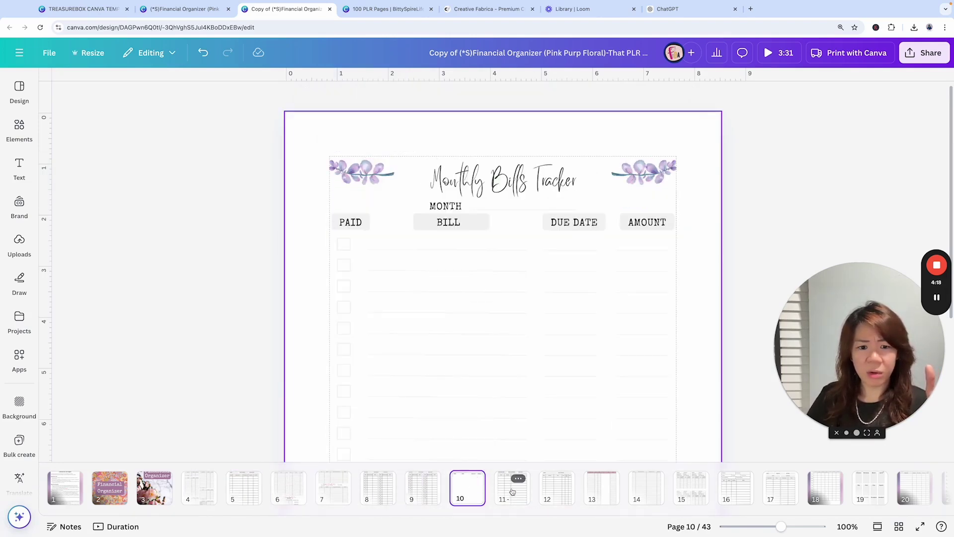
pyautogui.click(512, 492)
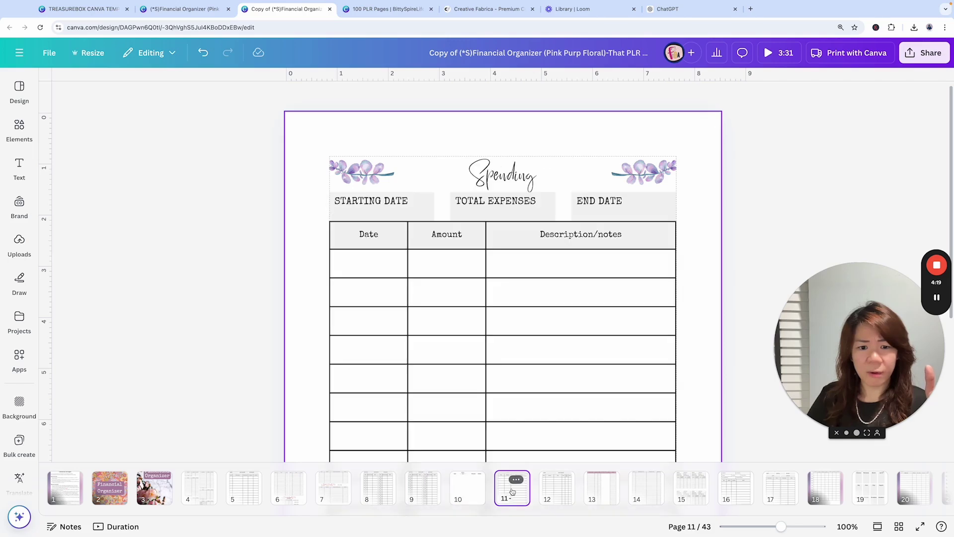
pyautogui.click(204, 489)
pyautogui.moveTo(783, 526); pyautogui.dragTo(761, 528)
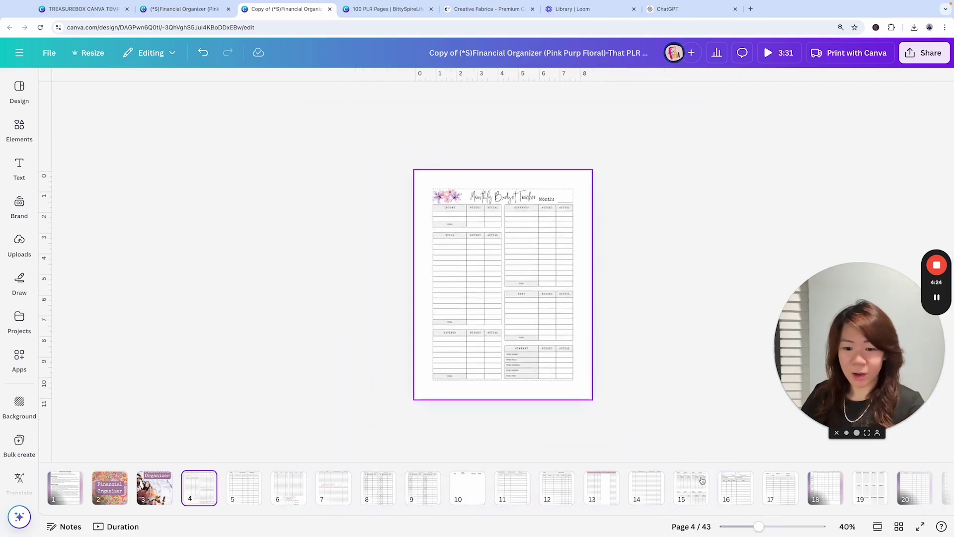
# Step: Remove the pink-purple background images from pages 18, 20 and 21
pyautogui.click(829, 492)
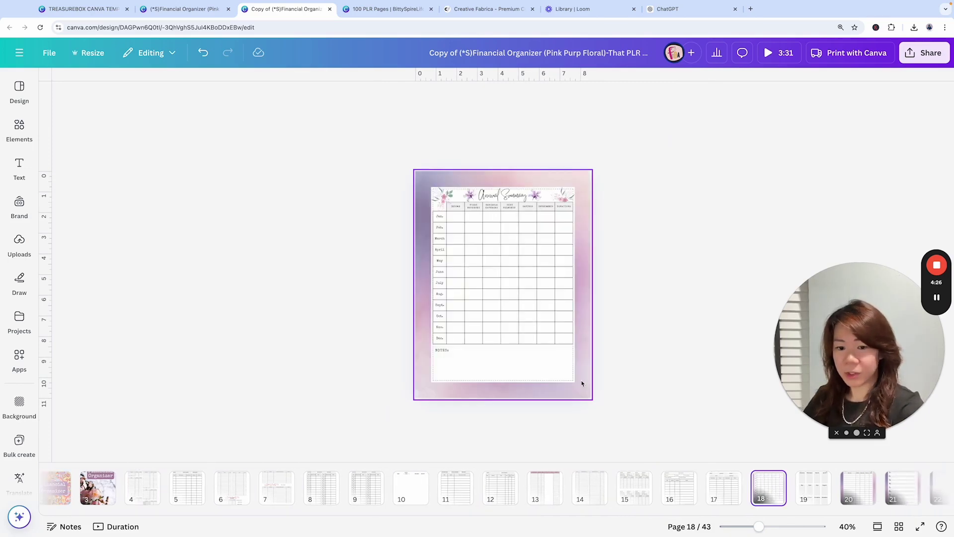
pyautogui.click(582, 383)
pyautogui.press('Delete')
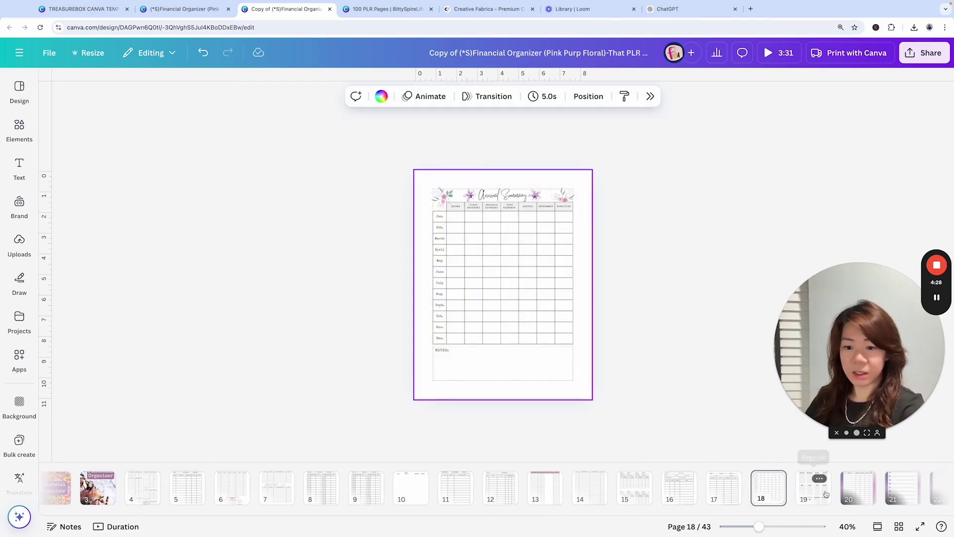
pyautogui.click(829, 492)
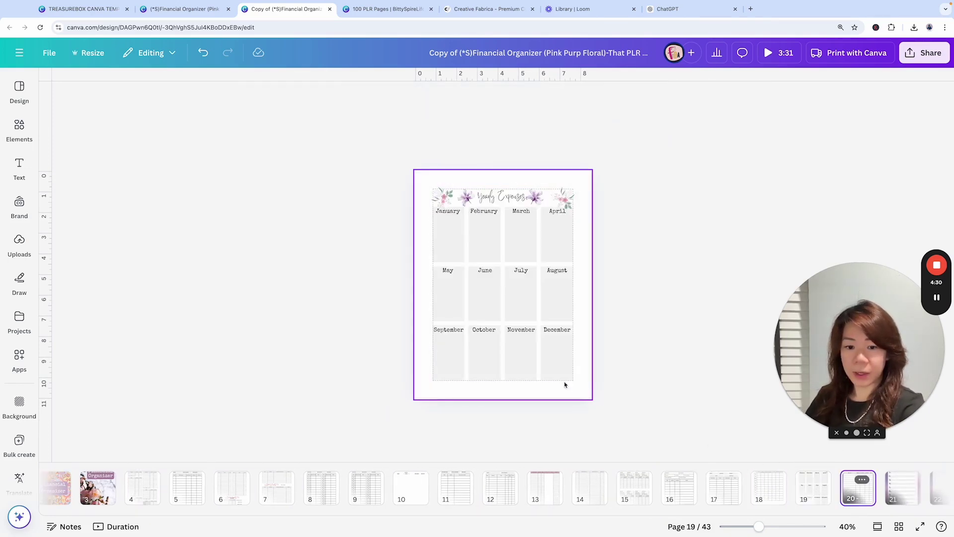
pyautogui.click(859, 488)
pyautogui.click(584, 391)
pyautogui.press('Delete')
pyautogui.click(903, 488)
pyautogui.click(584, 391)
pyautogui.press('Delete')
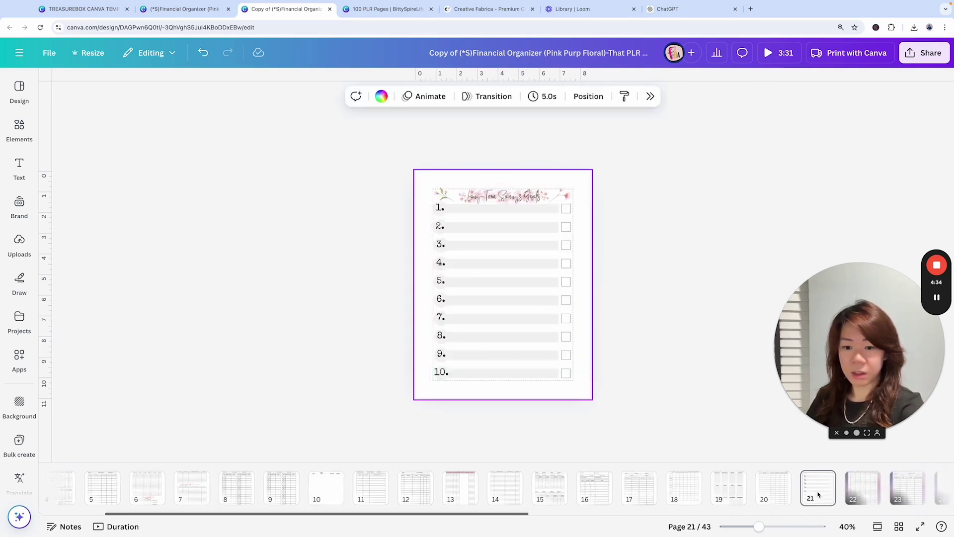
pyautogui.hscroll(5, 722, 496)
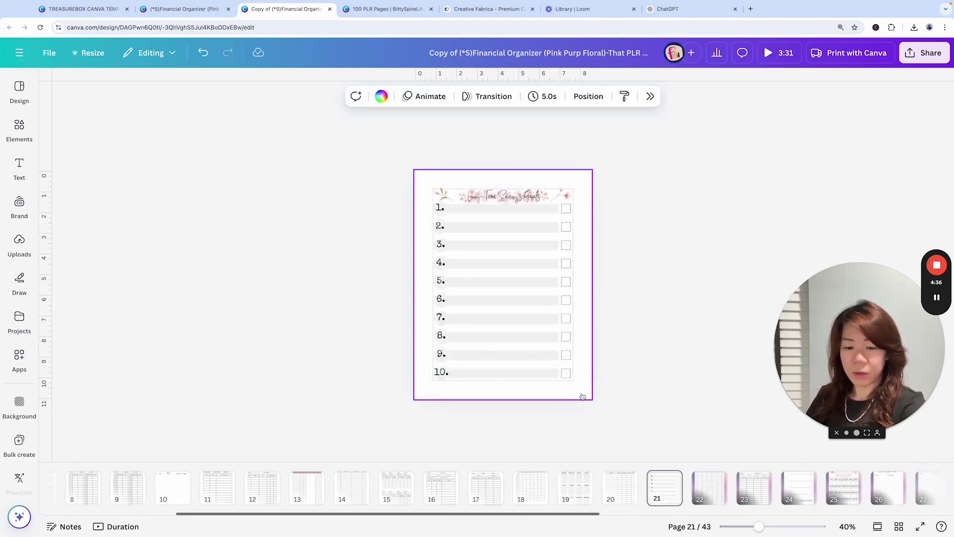
pyautogui.click(714, 483)
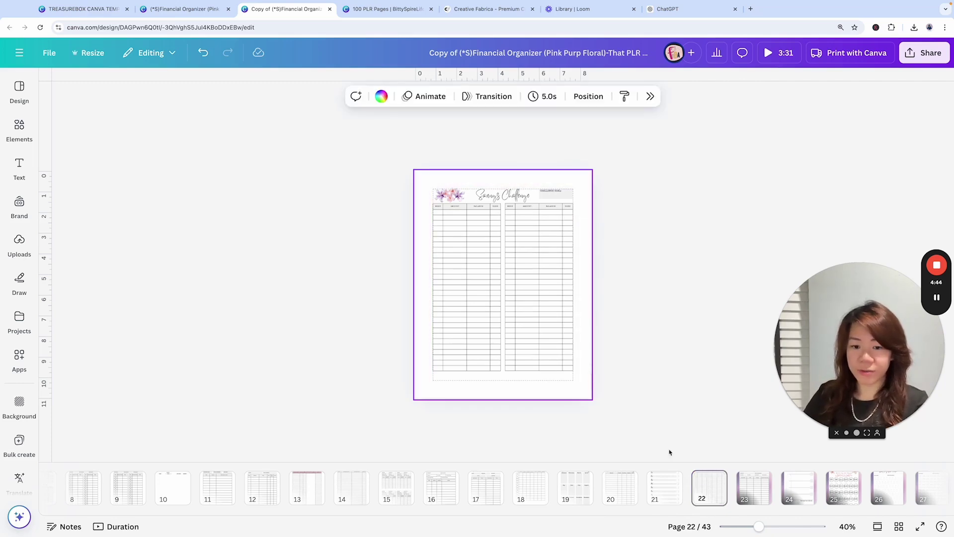
# Step: Show all pages of the Financial Organizer copy as a thumbnail grid and scroll down
pyautogui.click(899, 527)
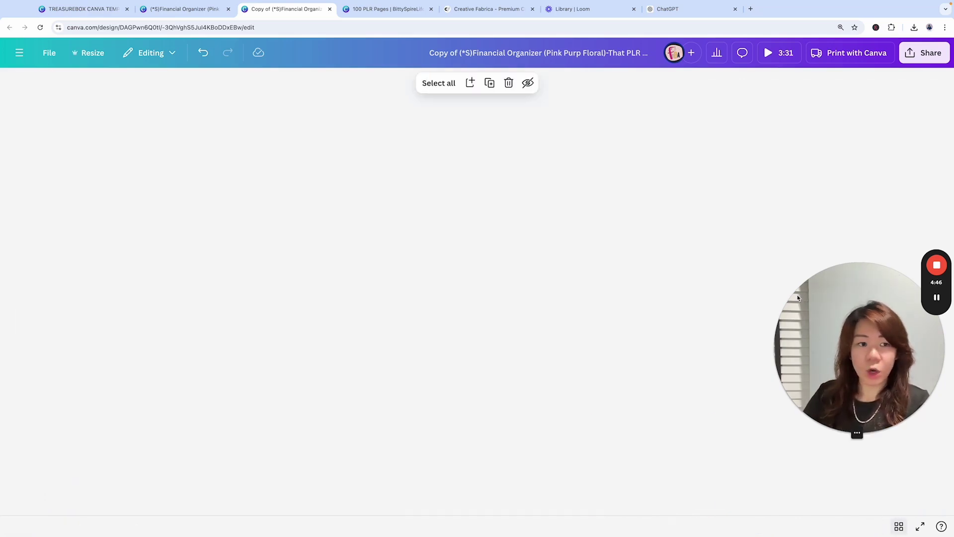
pyautogui.moveTo(886, 344); pyautogui.dragTo(883, 139)
pyautogui.scroll(-5, 638, 259)
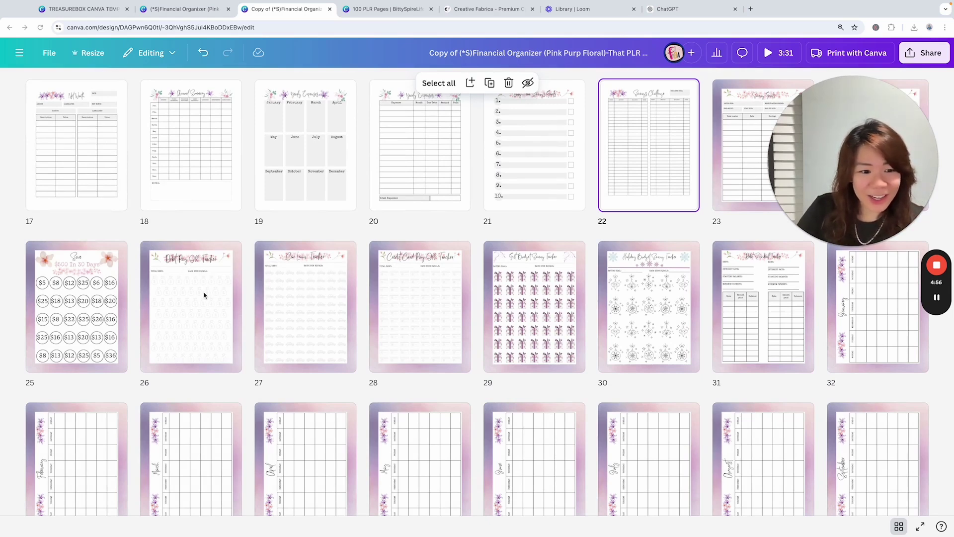
pyautogui.click(238, 269)
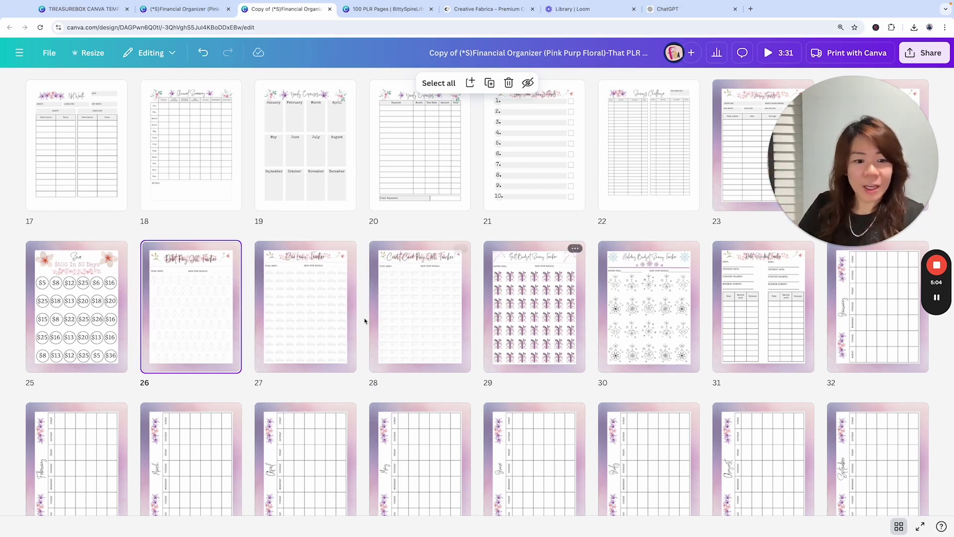
# Step: Select the twelve floral calendar pages 32 through 43 and delete them
pyautogui.scroll(-1, 614, 317)
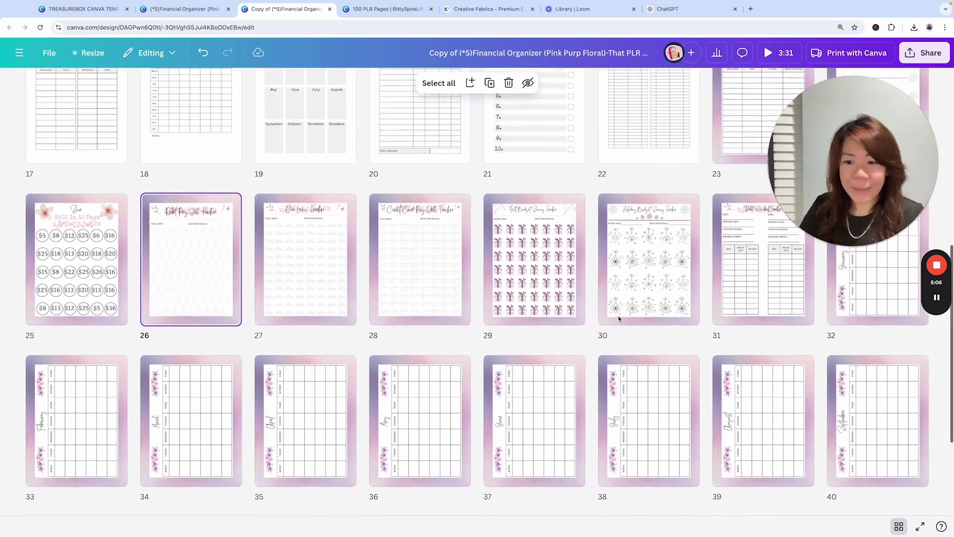
pyautogui.scroll(-1, 622, 328)
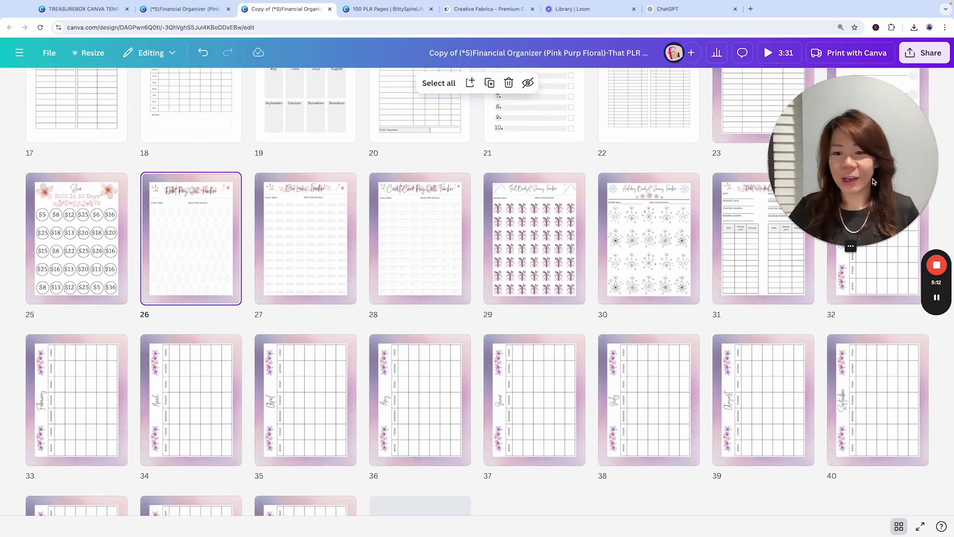
pyautogui.moveTo(873, 182); pyautogui.dragTo(829, 139)
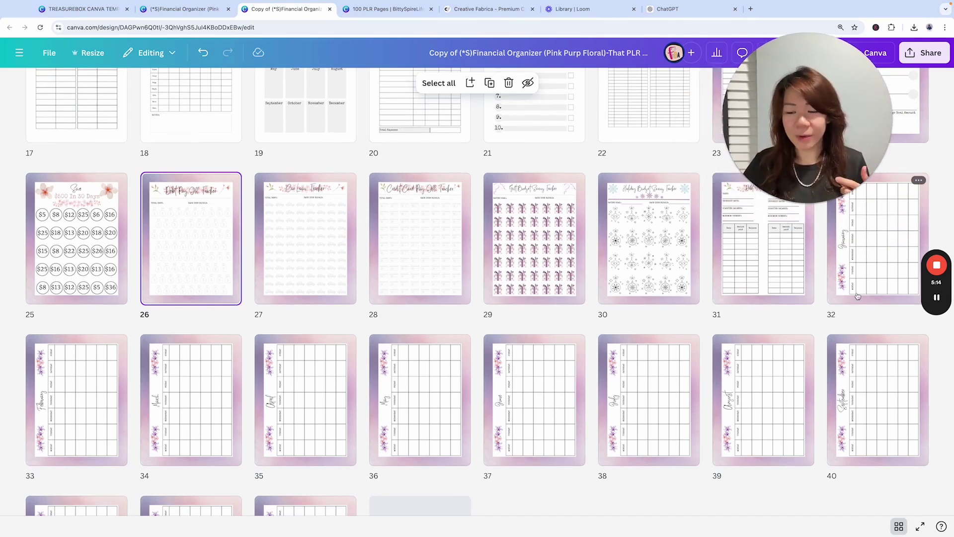
pyautogui.scroll(-3, 790, 304)
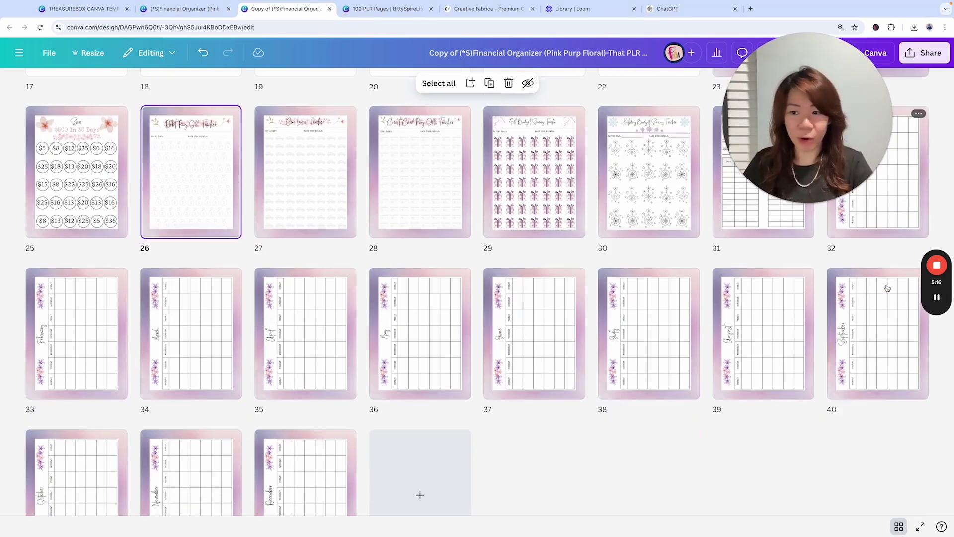
pyautogui.click(875, 224)
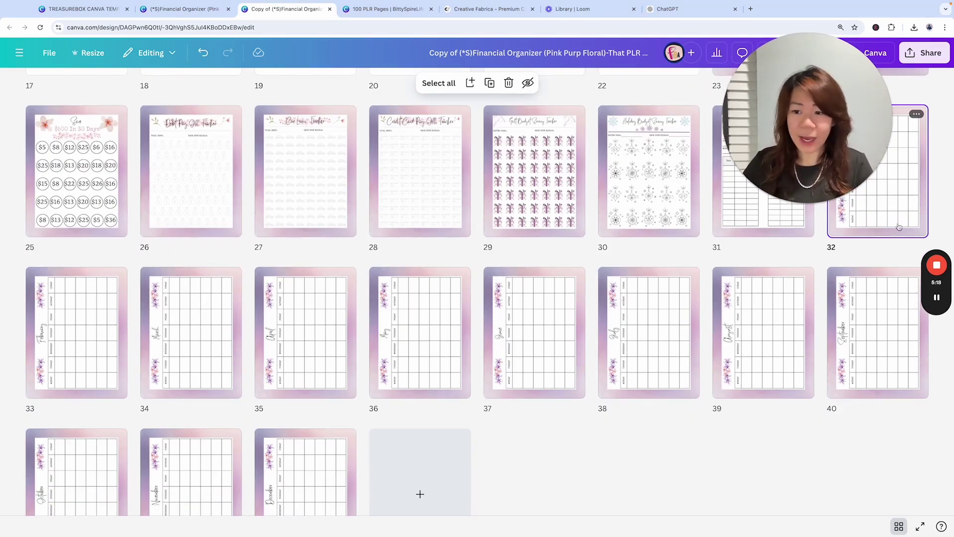
pyautogui.scroll(-2, 899, 225)
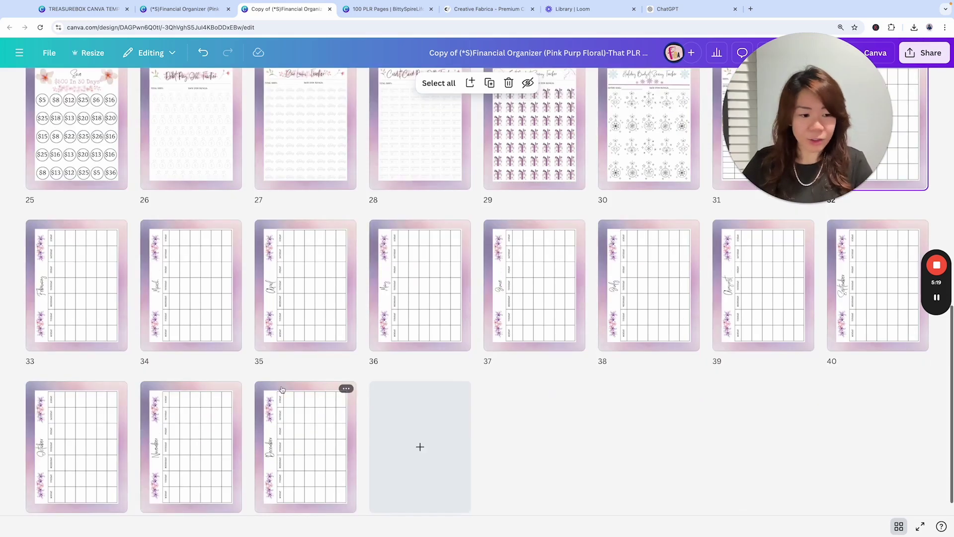
pyautogui.keyDown('shift'); pyautogui.click(326, 450); pyautogui.keyUp('shift')
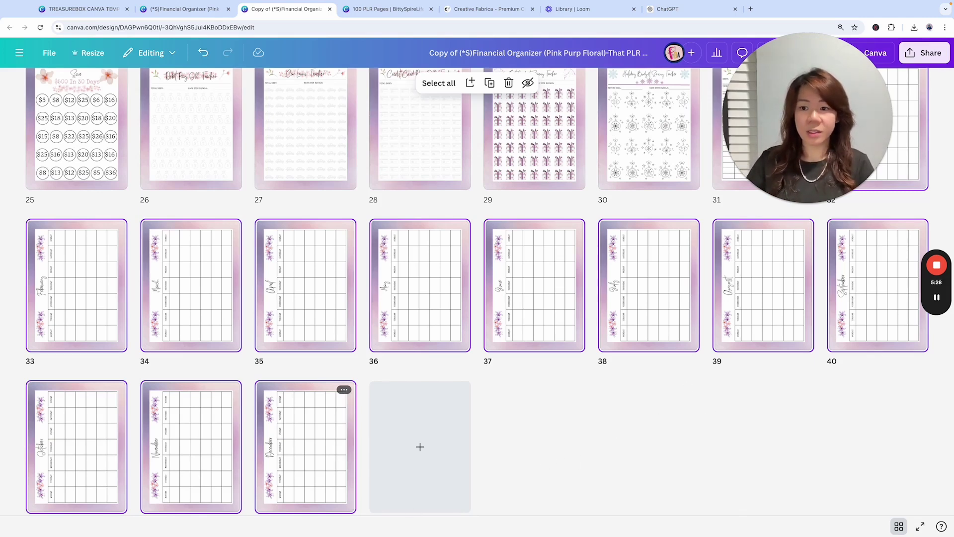
pyautogui.press('Delete')
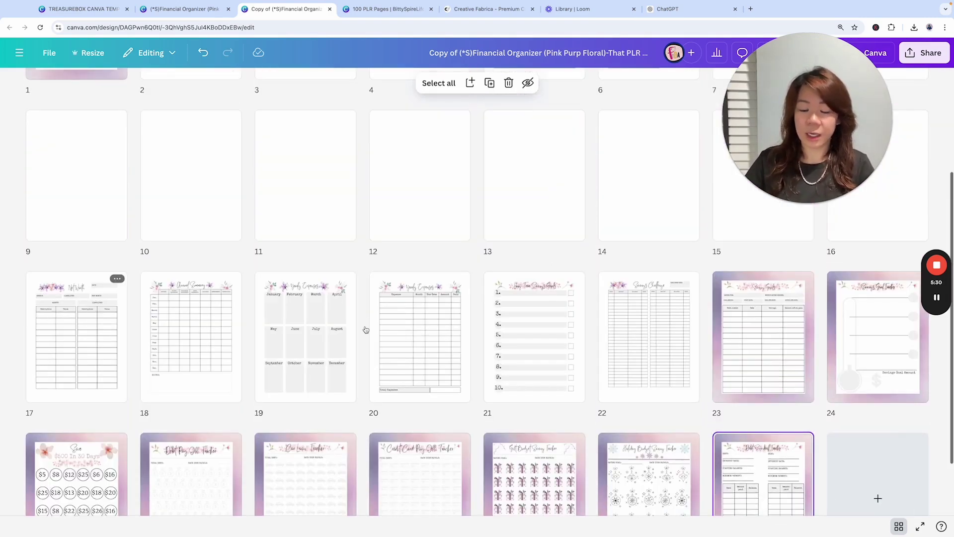
# Step: Select the January–December calendar pages in the 100 PLR Pages design, then return to the Financial Organizer
pyautogui.scroll(-2, 366, 329)
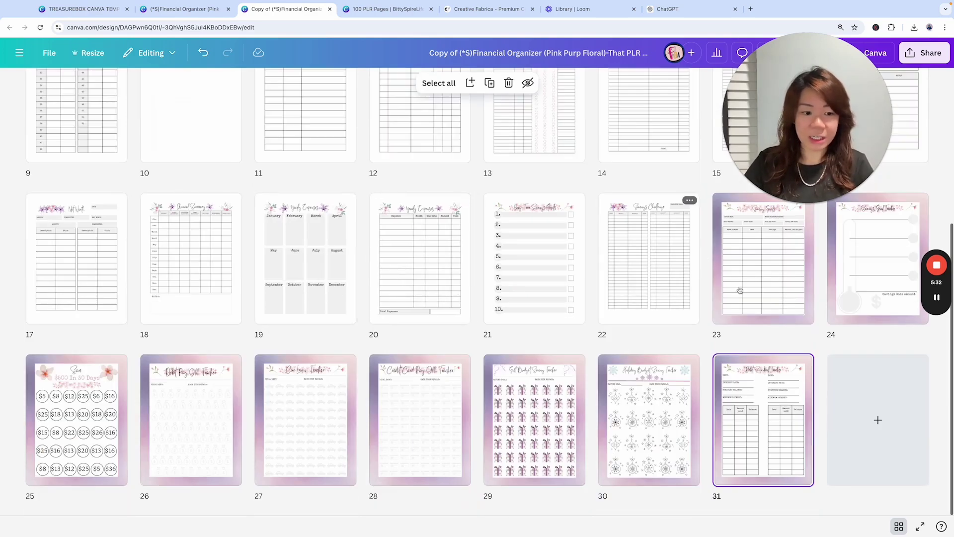
pyautogui.click(389, 11)
pyautogui.moveTo(811, 142); pyautogui.dragTo(848, 405)
pyautogui.scroll(1, 711, 178)
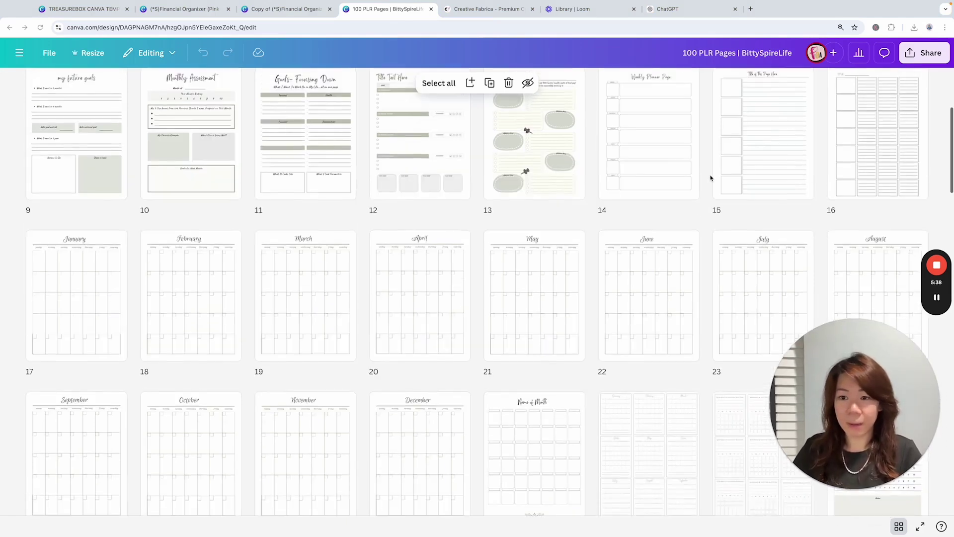
pyautogui.scroll(-2, 197, 171)
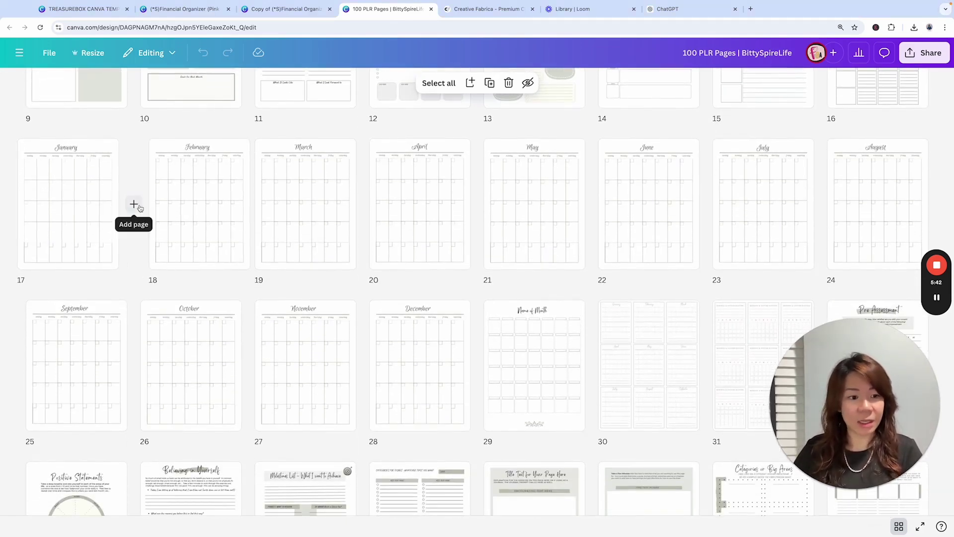
pyautogui.click(78, 172)
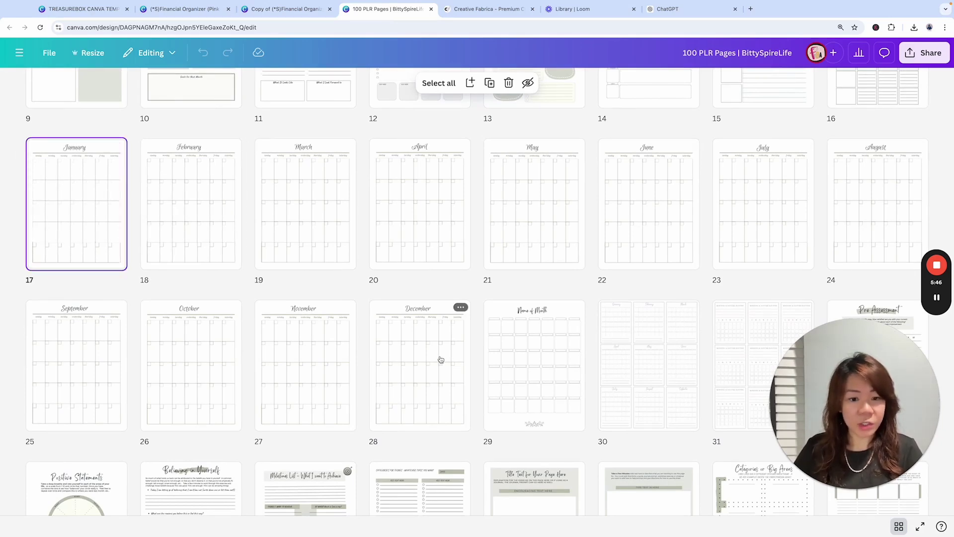
pyautogui.keyDown('shift'); pyautogui.click(386, 344); pyautogui.keyUp('shift')
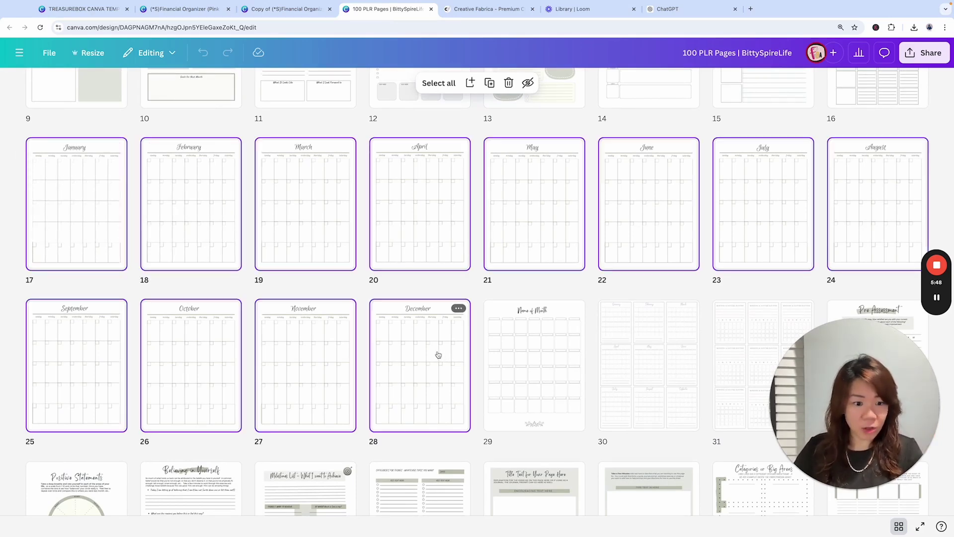
pyautogui.click(286, 9)
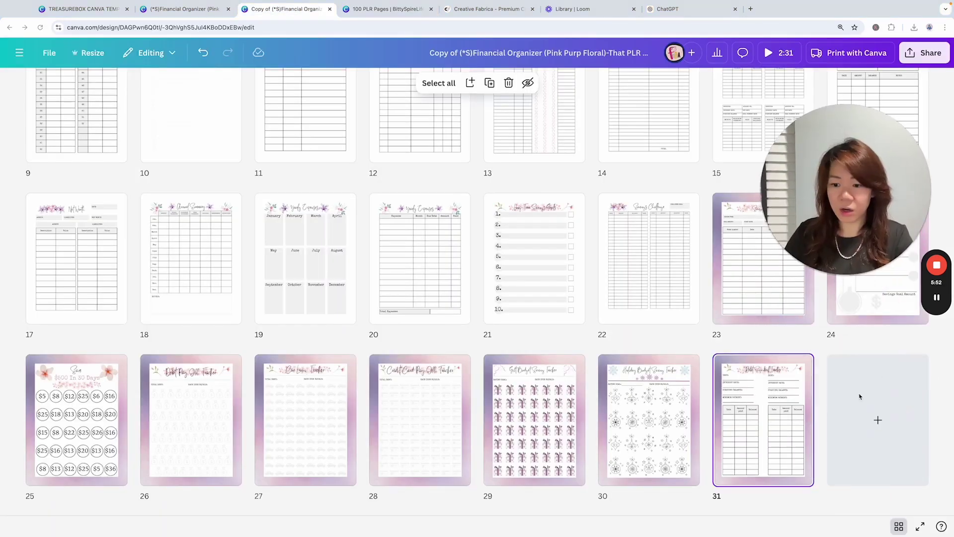
# Step: Add a blank page after page 31, paste the twelve calendar pages, and open page 23
pyautogui.click(879, 421)
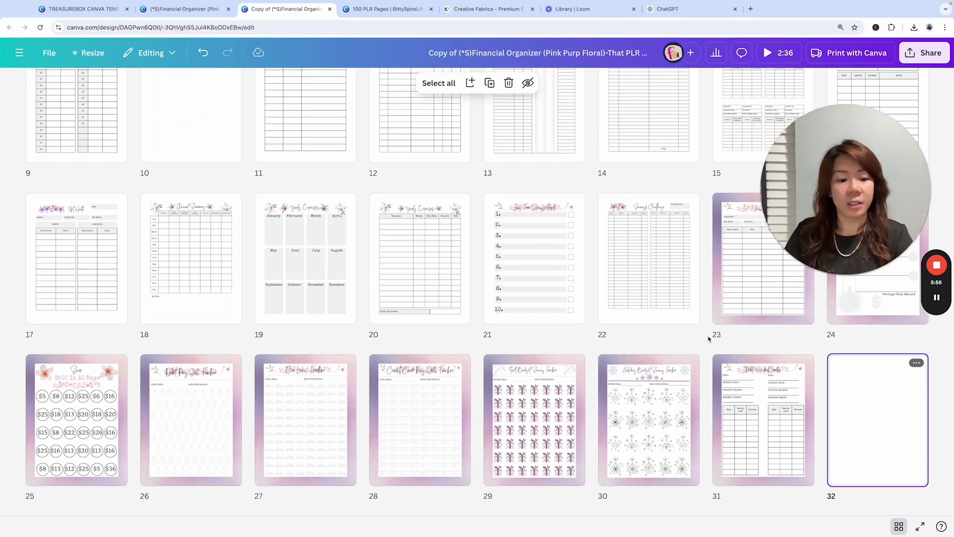
pyautogui.hotkey('ctrl', 'v')
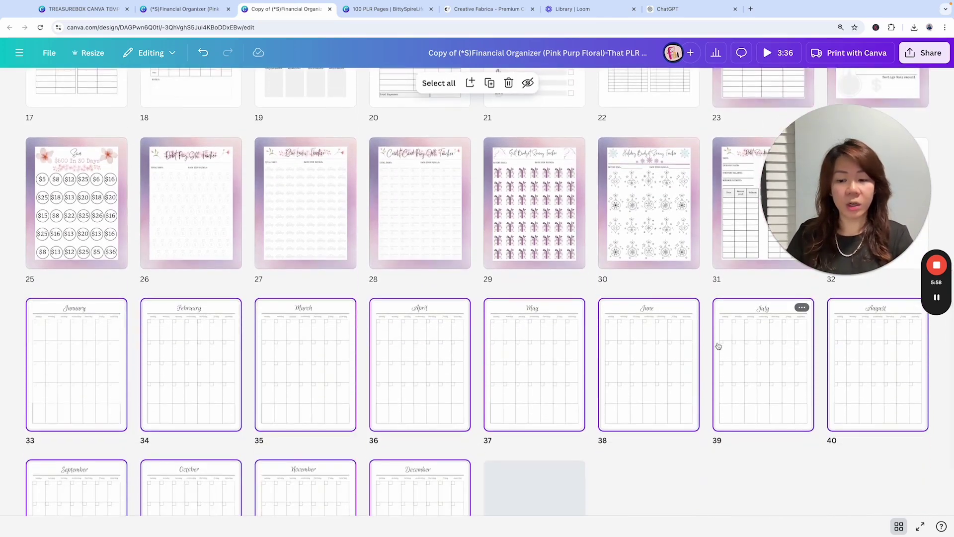
pyautogui.scroll(3, 729, 331)
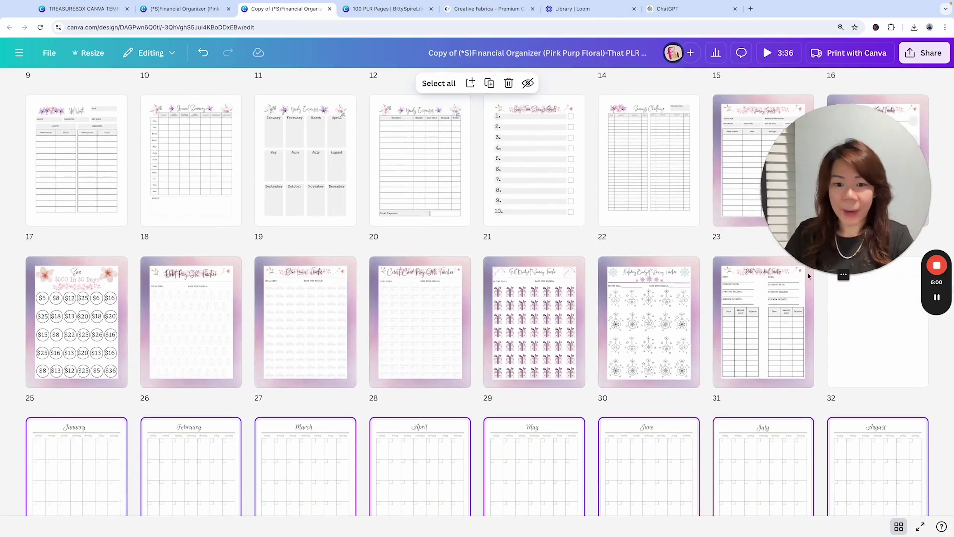
pyautogui.scroll(-1, 298, 323)
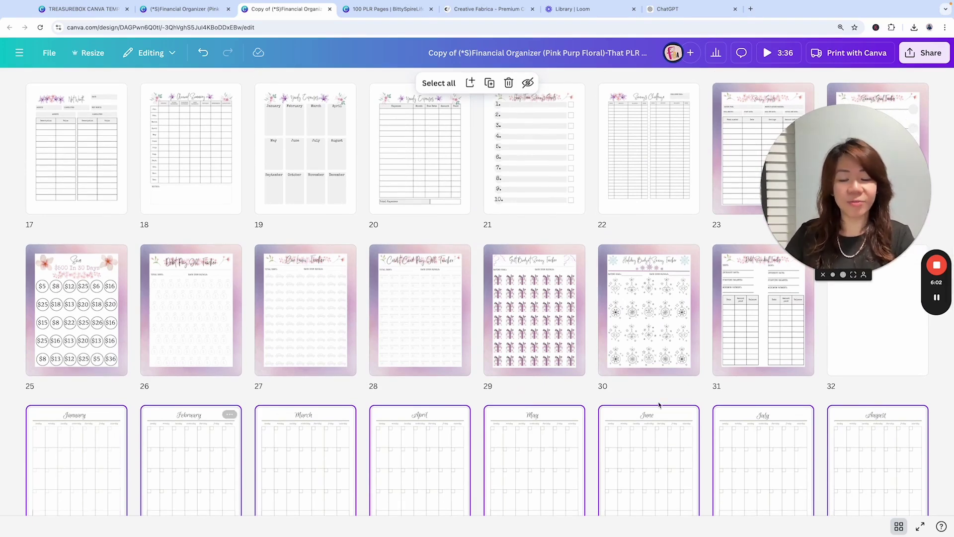
pyautogui.moveTo(851, 217); pyautogui.dragTo(865, 318)
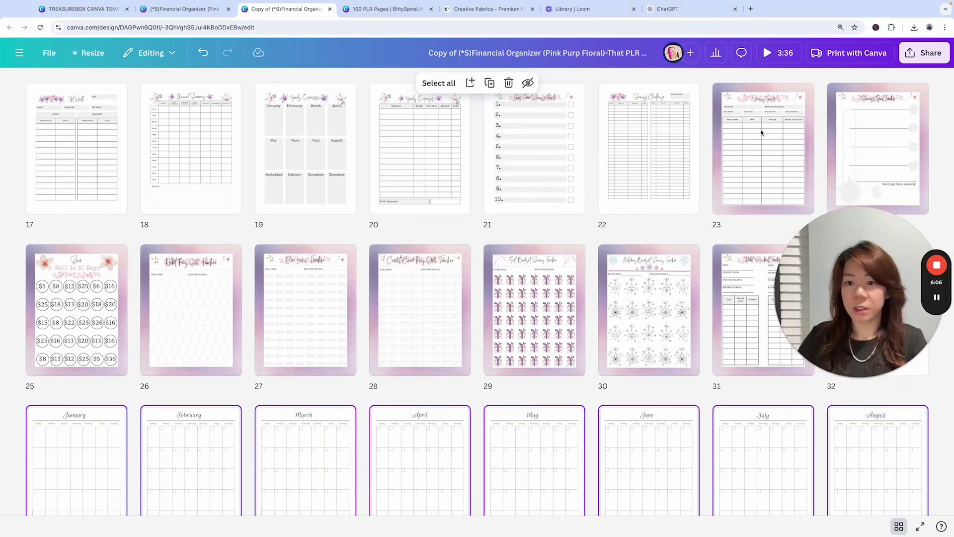
pyautogui.doubleClick(771, 141)
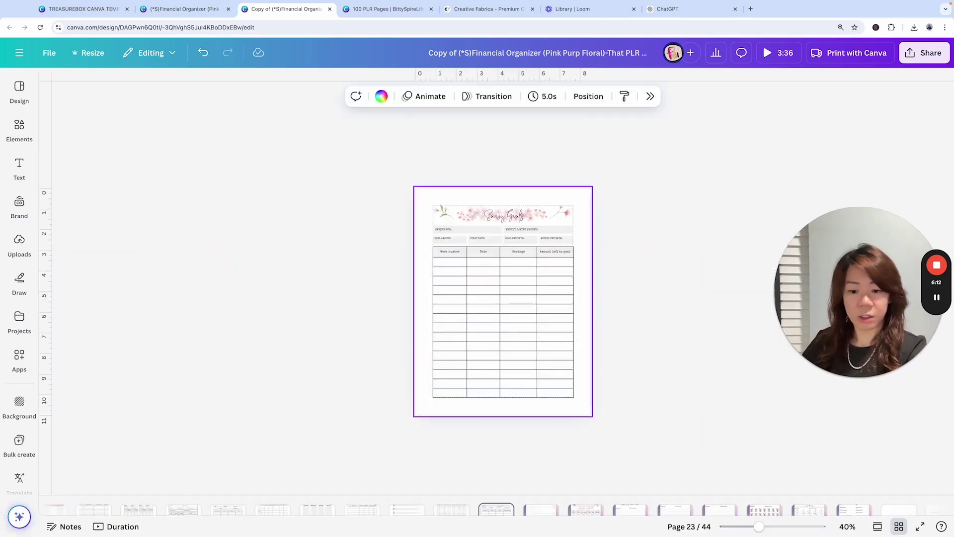
# Step: Browse the tracker pages, then undo an accidental Gift Budget page deletion and background removal
pyautogui.click(545, 491)
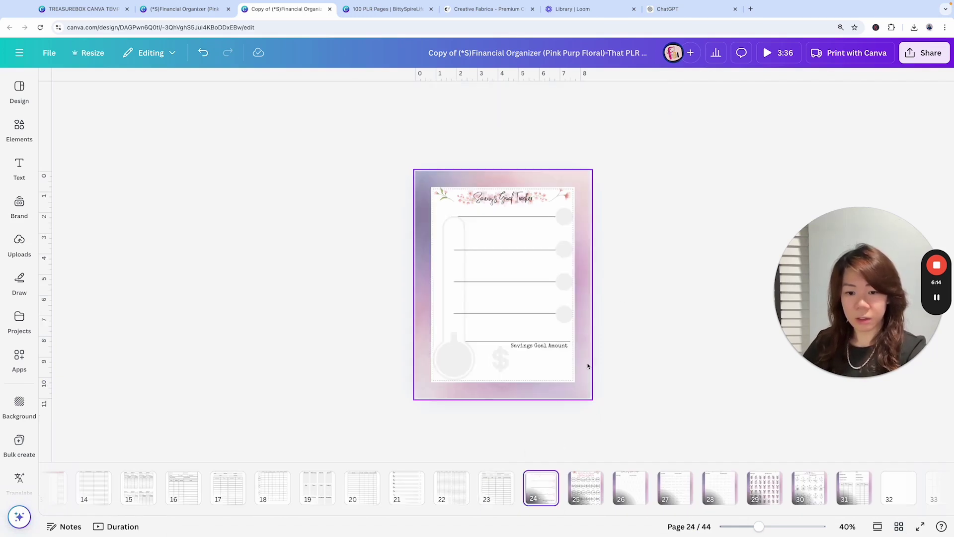
pyautogui.click(583, 489)
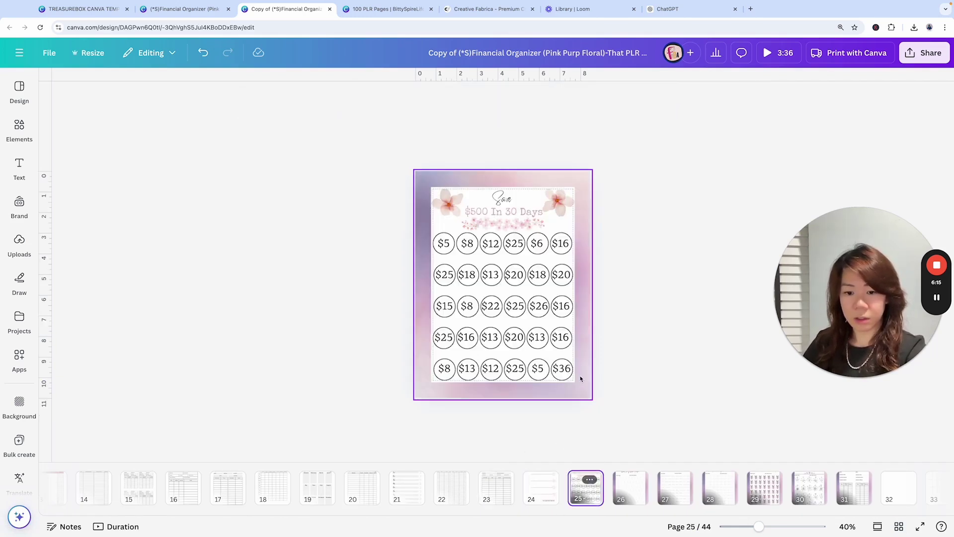
pyautogui.click(632, 496)
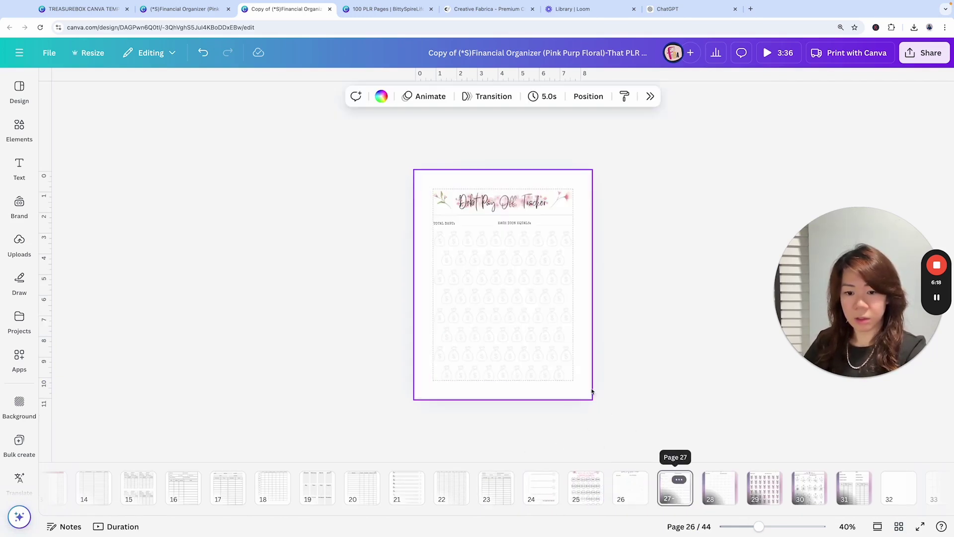
pyautogui.scroll(-2, 587, 386)
pyautogui.scroll(-2, 579, 384)
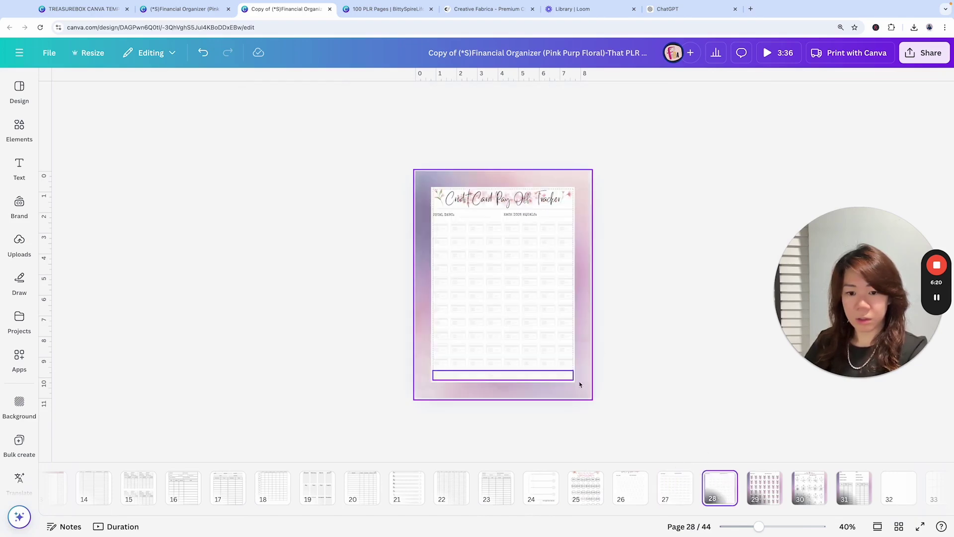
pyautogui.scroll(-2, 579, 384)
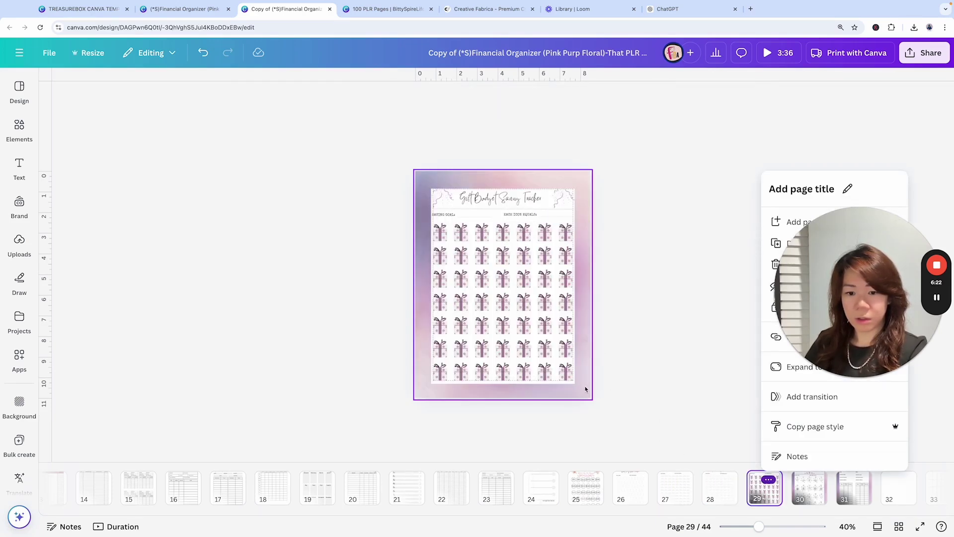
pyautogui.press('Delete')
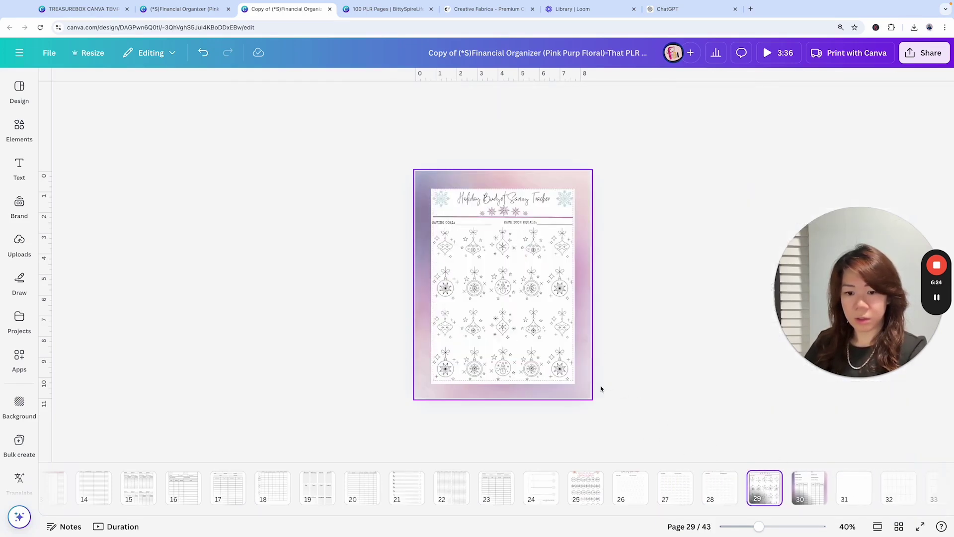
pyautogui.press('Delete')
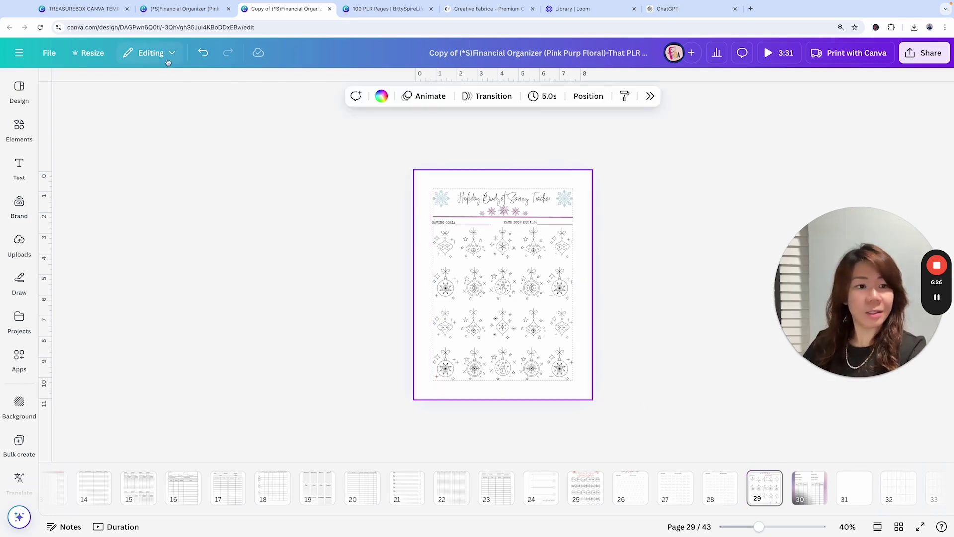
pyautogui.click(203, 52)
pyautogui.click(202, 52)
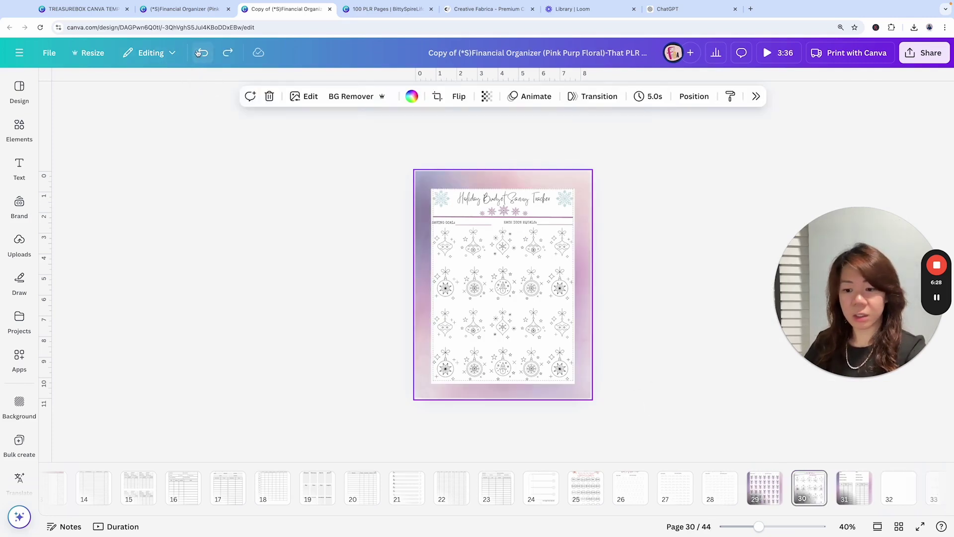
# Step: Delete the gradient backgrounds from the Gift Budget, Holiday Budget and Debt Snowball tracker pages
pyautogui.click(764, 486)
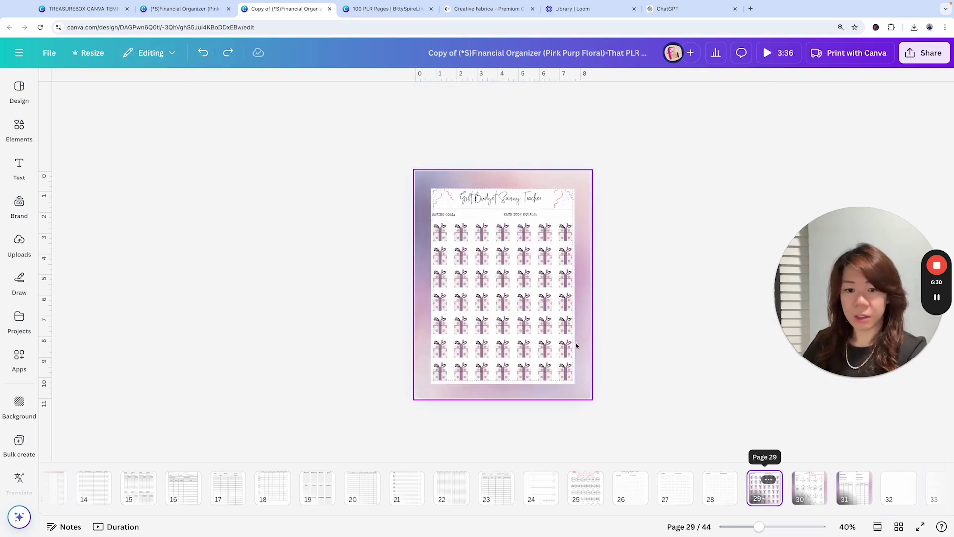
pyautogui.click(590, 360)
pyautogui.press('Delete')
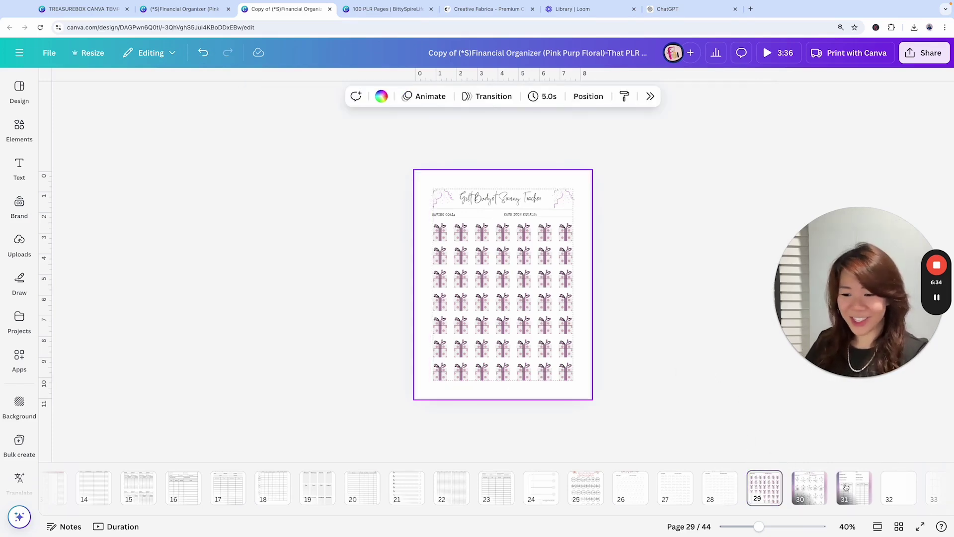
pyautogui.click(809, 487)
pyautogui.click(584, 366)
pyautogui.press('Delete')
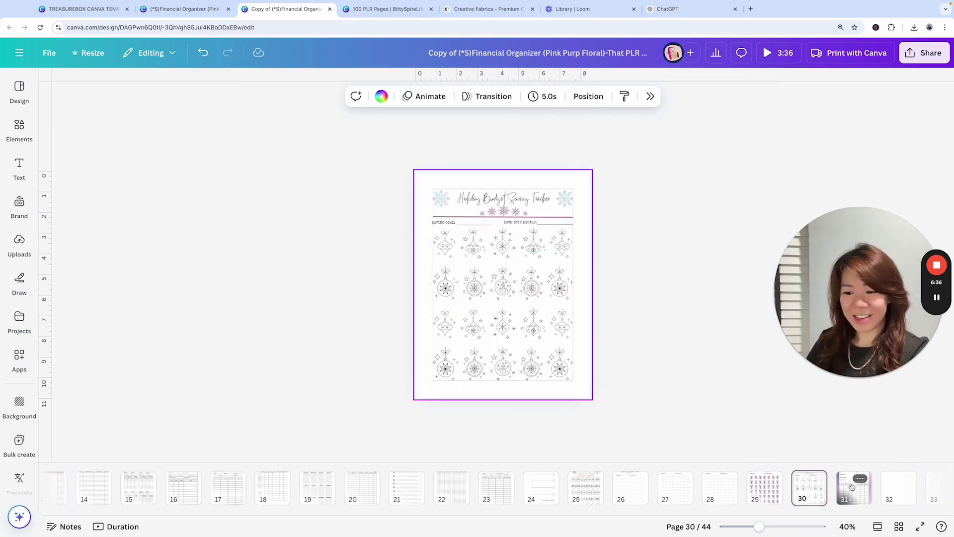
pyautogui.click(852, 486)
pyautogui.click(589, 366)
pyautogui.press('Delete')
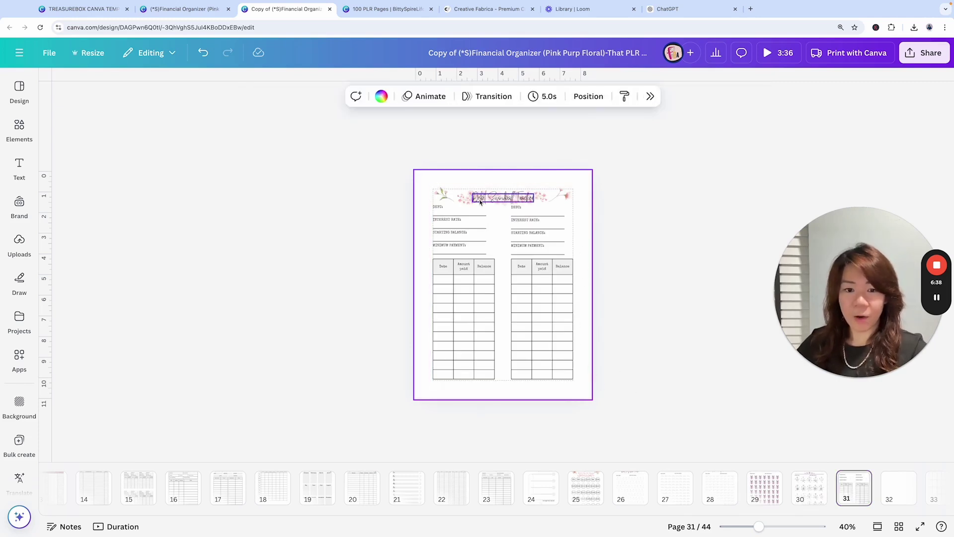
# Step: Zoom the page view to 55% and go to the January calendar page
pyautogui.click(768, 530)
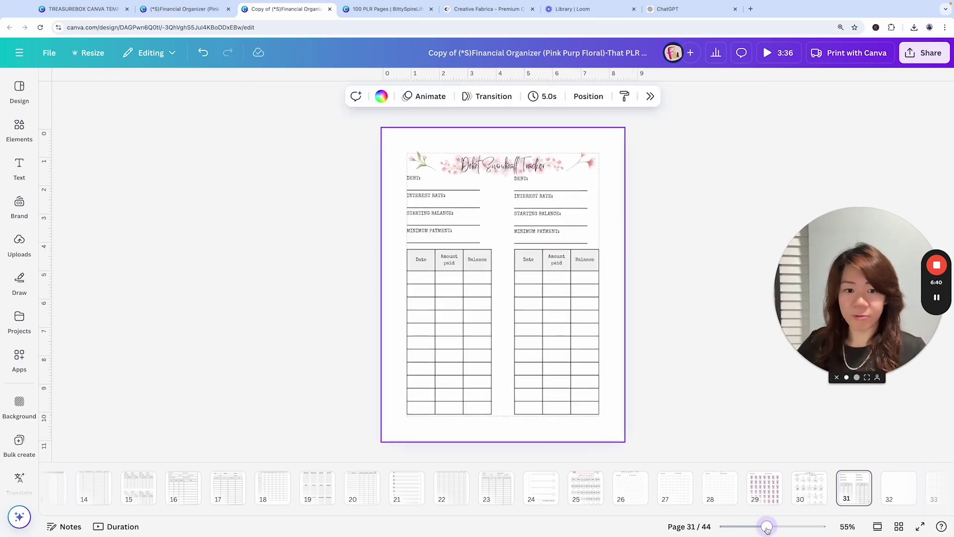
pyautogui.click(503, 166)
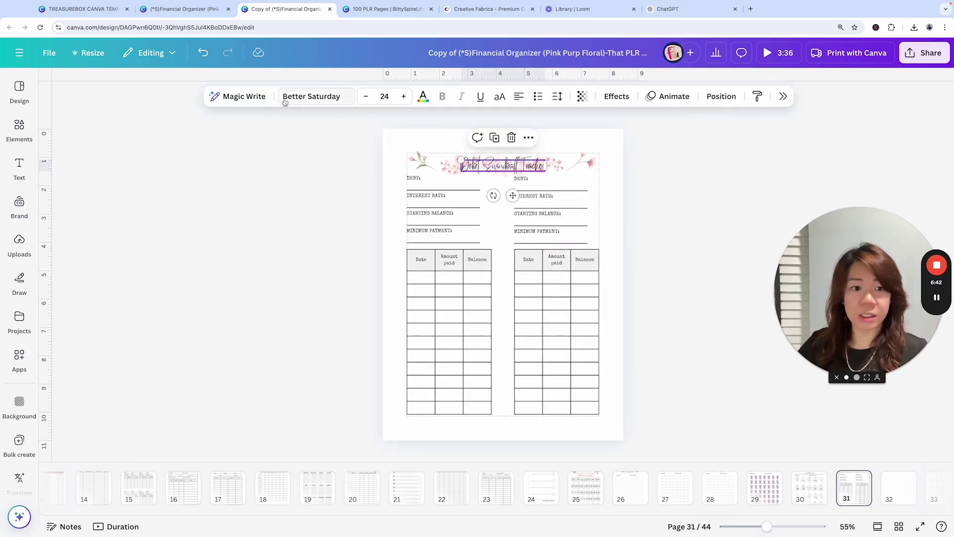
pyautogui.hscroll(3, 845, 485)
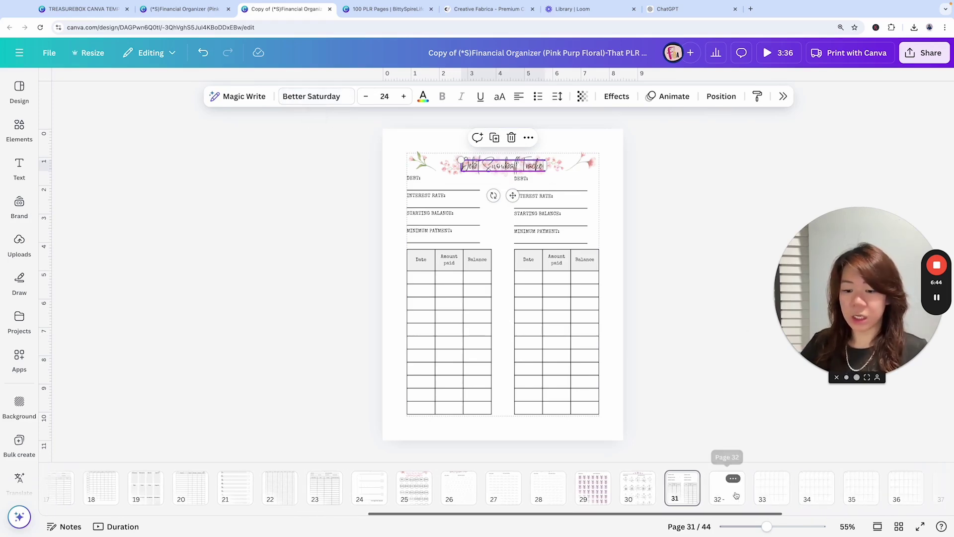
pyautogui.click(735, 493)
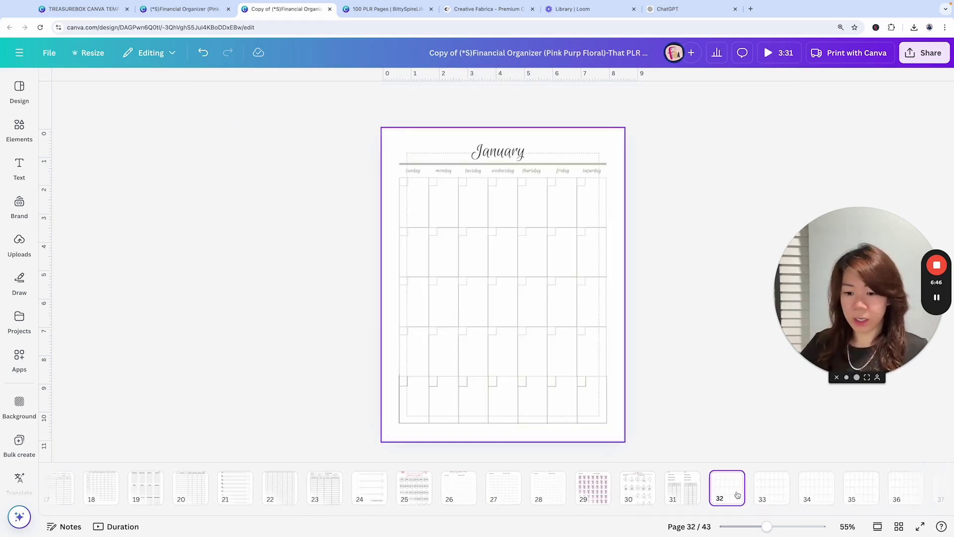
# Step: Change the January heading font to Better Saturday, replacing Euphoria Script across all pages
pyautogui.click(500, 166)
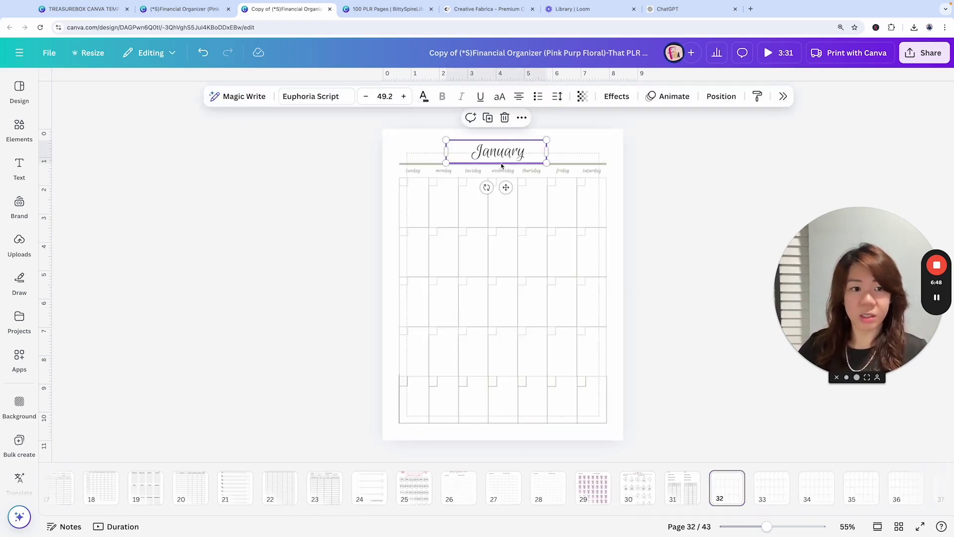
pyautogui.click(310, 96)
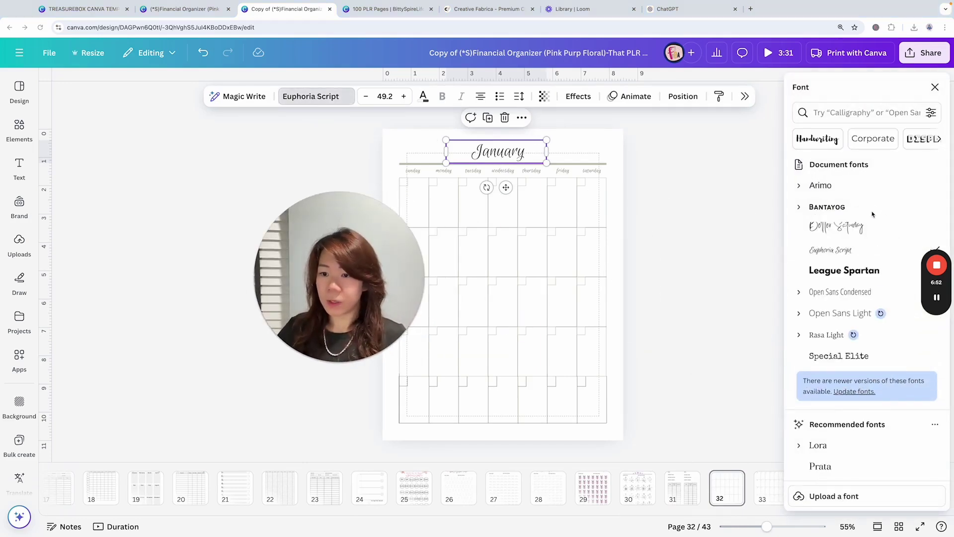
pyautogui.scroll(-5, 873, 214)
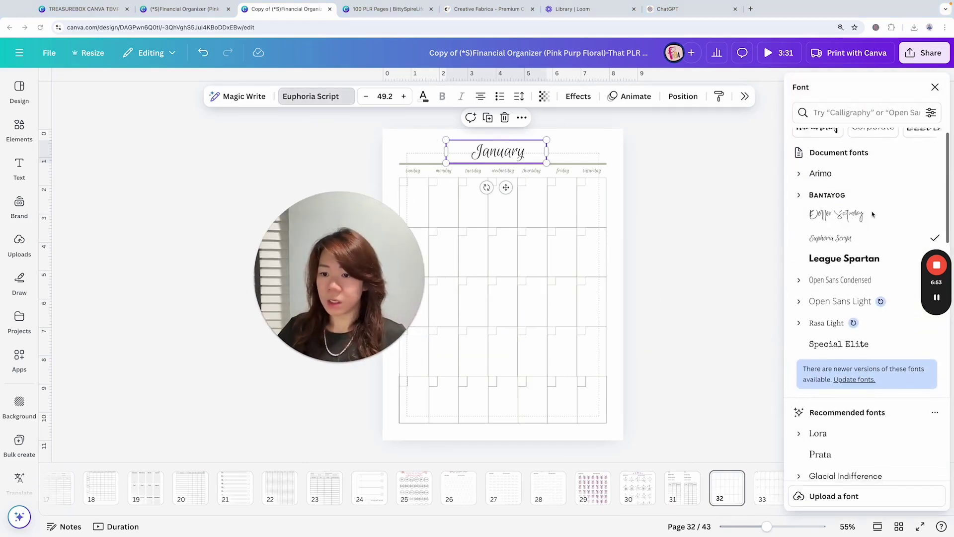
pyautogui.click(844, 113)
pyautogui.write('b')
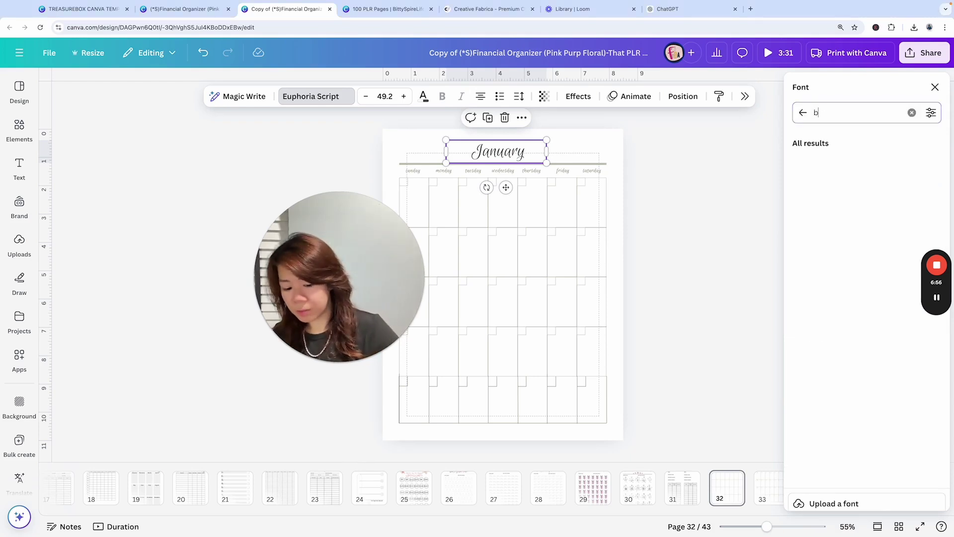
pyautogui.write('etter')
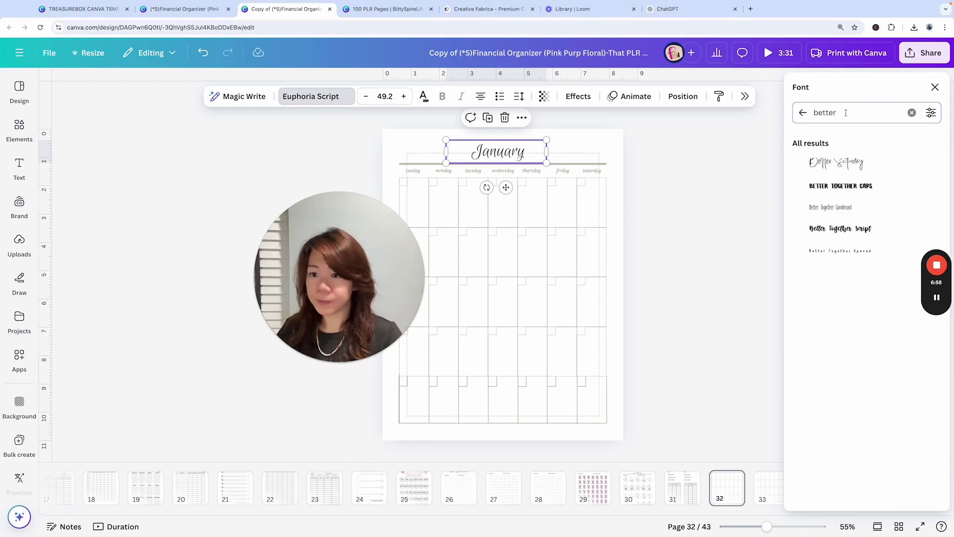
pyautogui.click(872, 167)
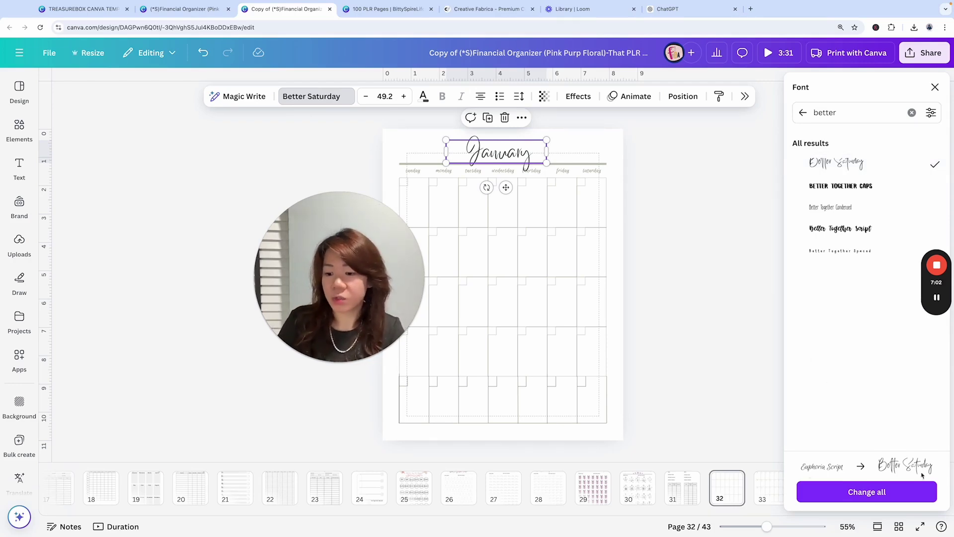
pyautogui.click(901, 490)
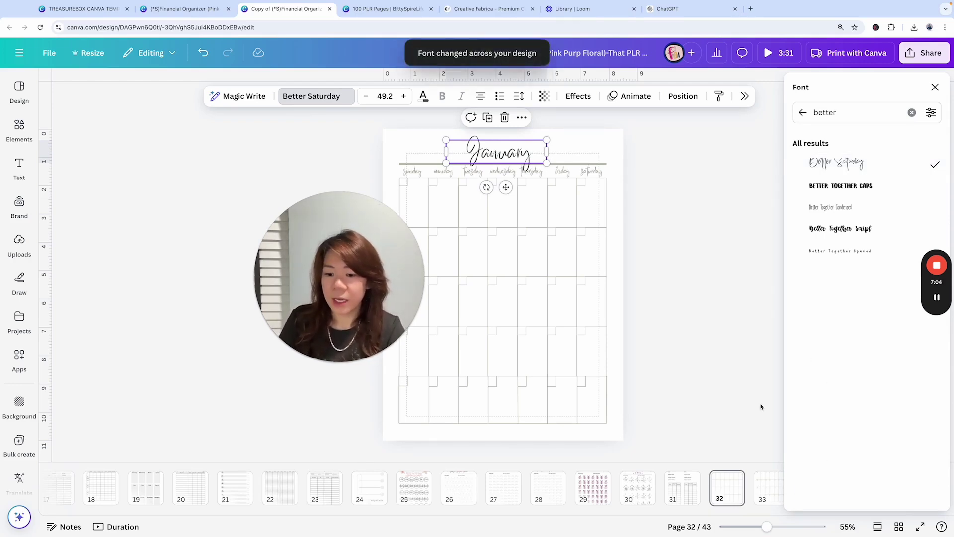
pyautogui.press('Escape')
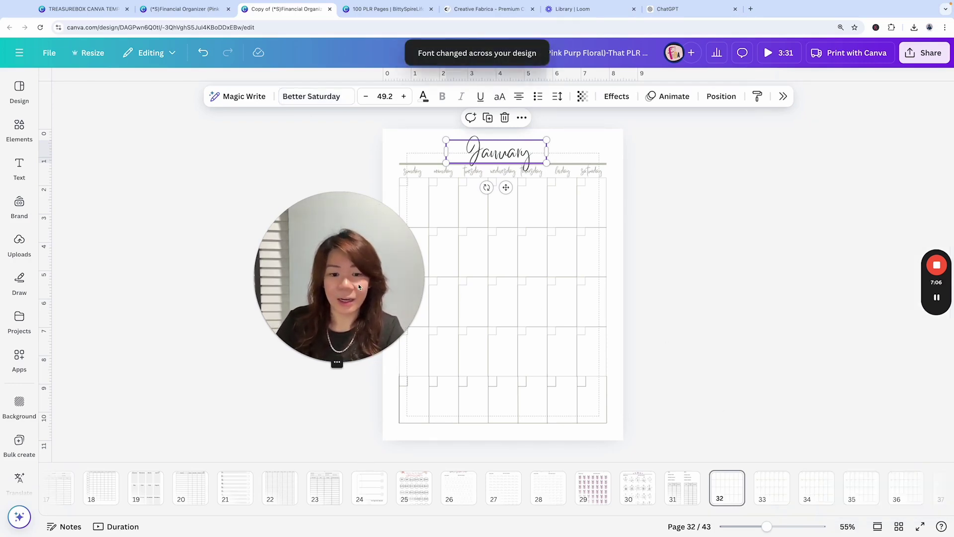
# Step: Try light grey #f3f3f3 on the calendar grid and its borders, then undo both changes
pyautogui.moveTo(359, 287); pyautogui.dragTo(812, 274)
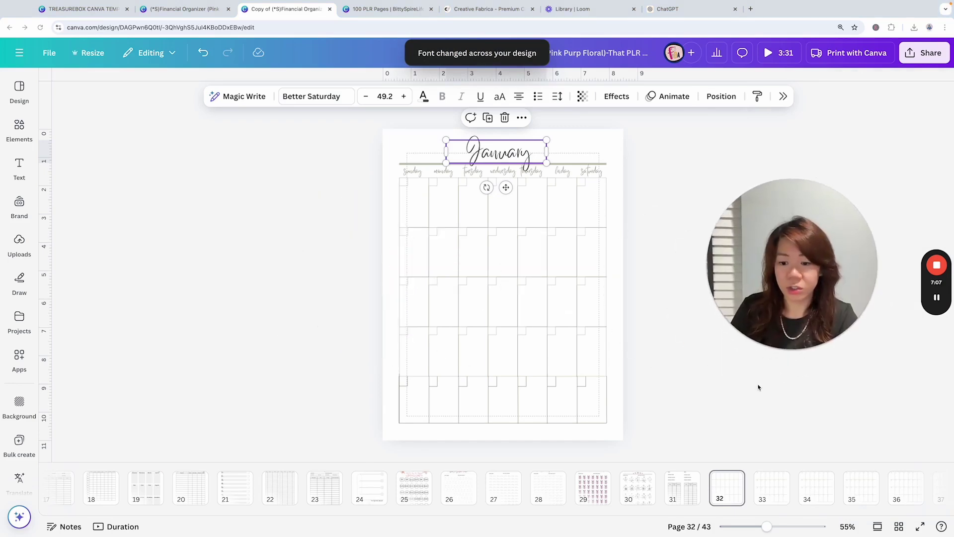
pyautogui.click(409, 166)
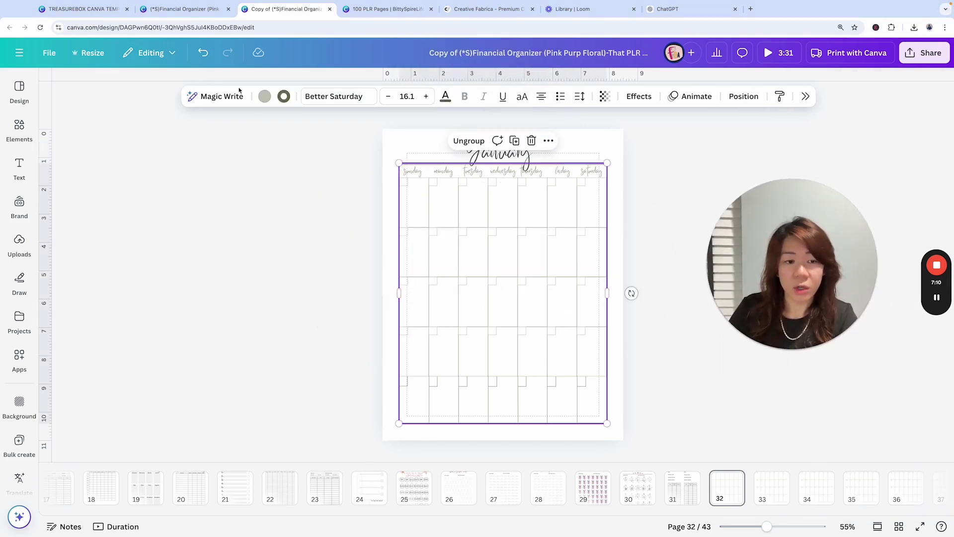
pyautogui.click(265, 96)
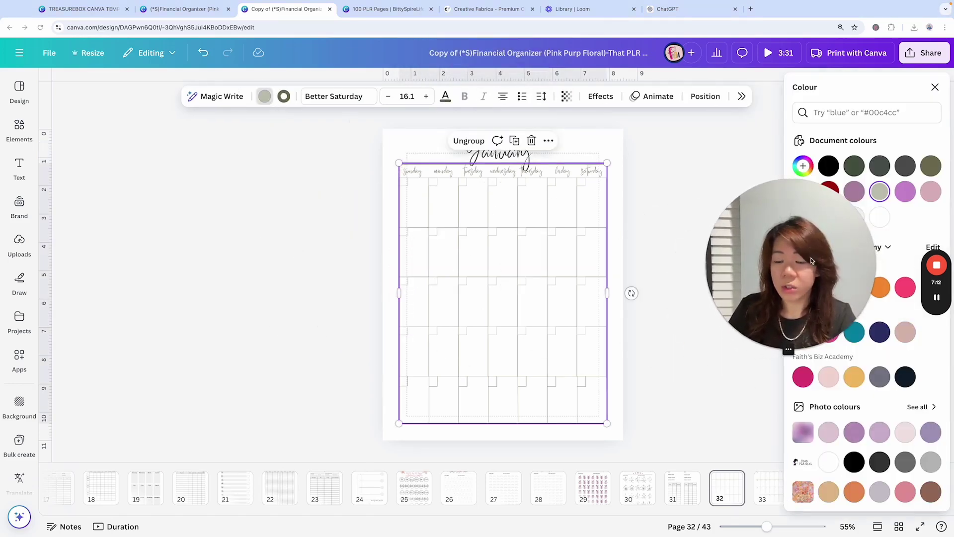
pyautogui.click(854, 218)
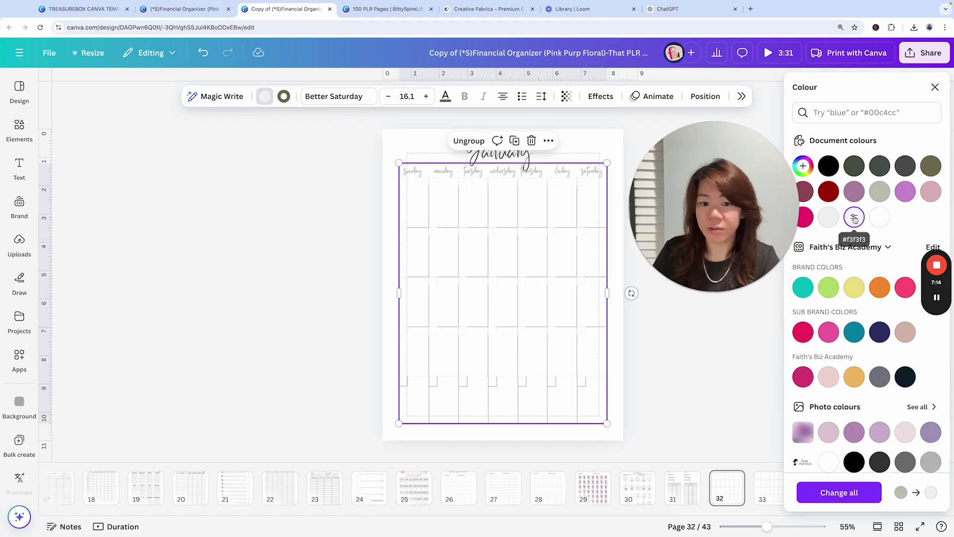
pyautogui.click(801, 491)
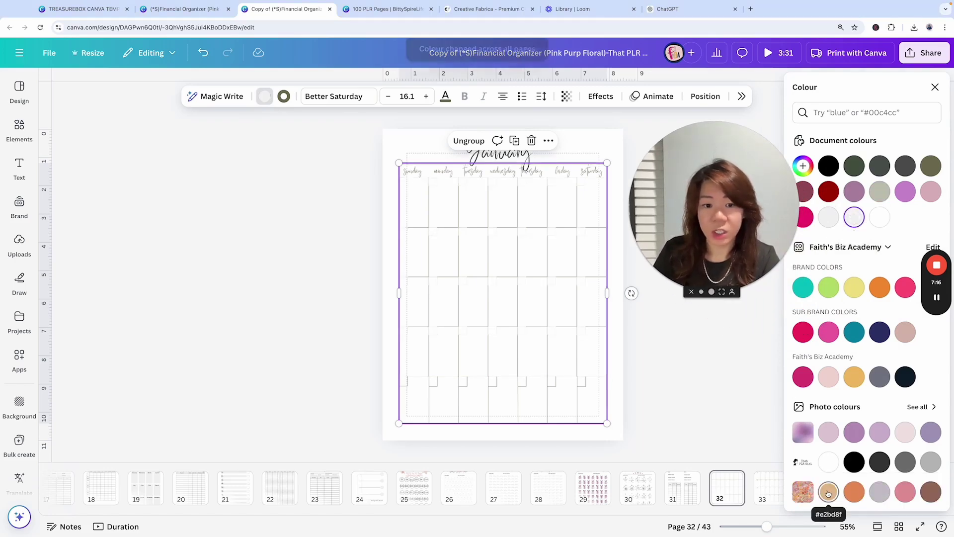
pyautogui.click(285, 98)
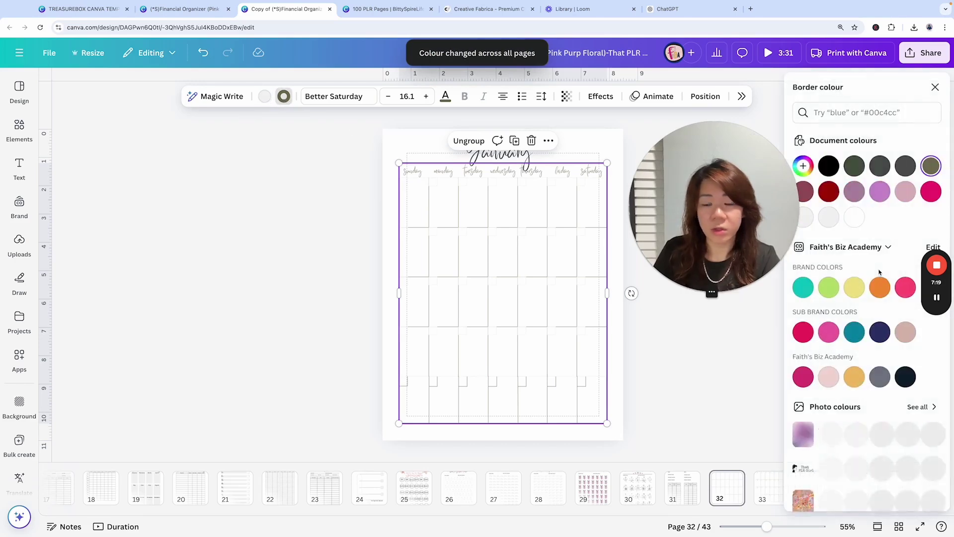
pyautogui.click(809, 219)
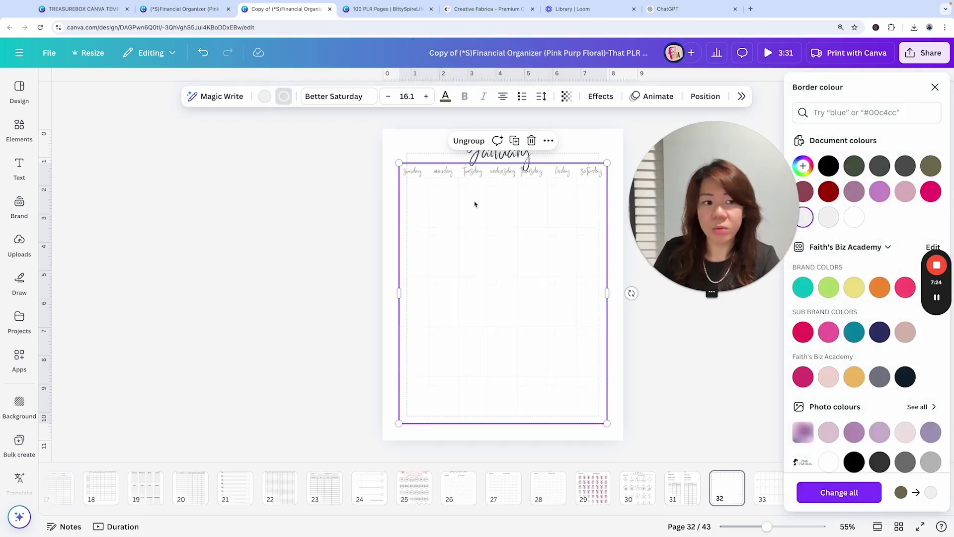
pyautogui.click(202, 53)
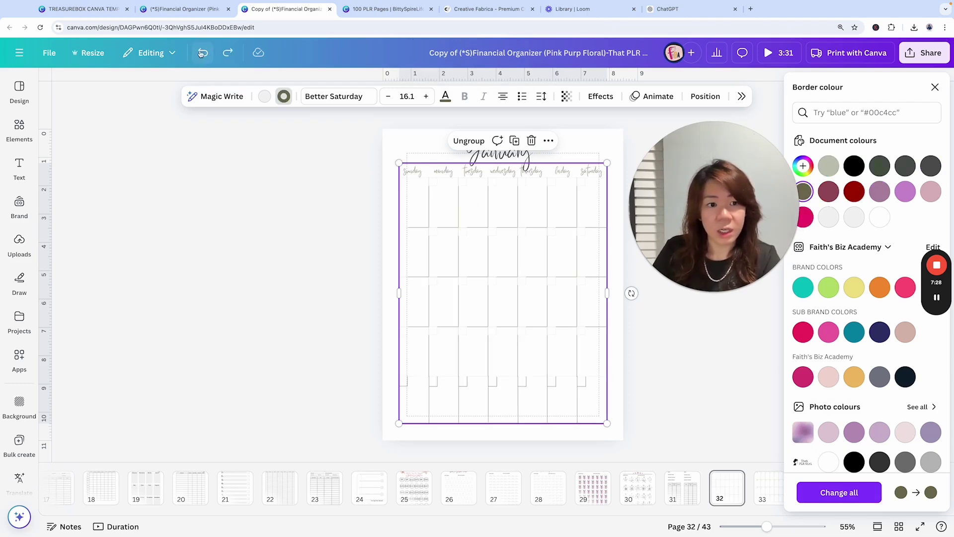
pyautogui.click(202, 52)
pyautogui.press('Escape')
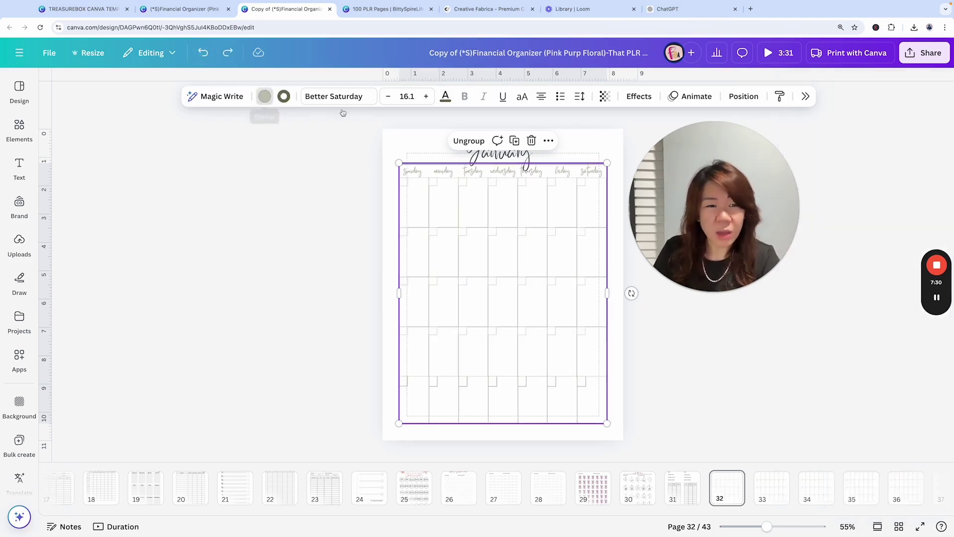
# Step: Make the calendar's small boxes and border lines black across all pages
pyautogui.click(264, 96)
pyautogui.scroll(-5, 830, 304)
pyautogui.click(802, 415)
pyautogui.click(850, 493)
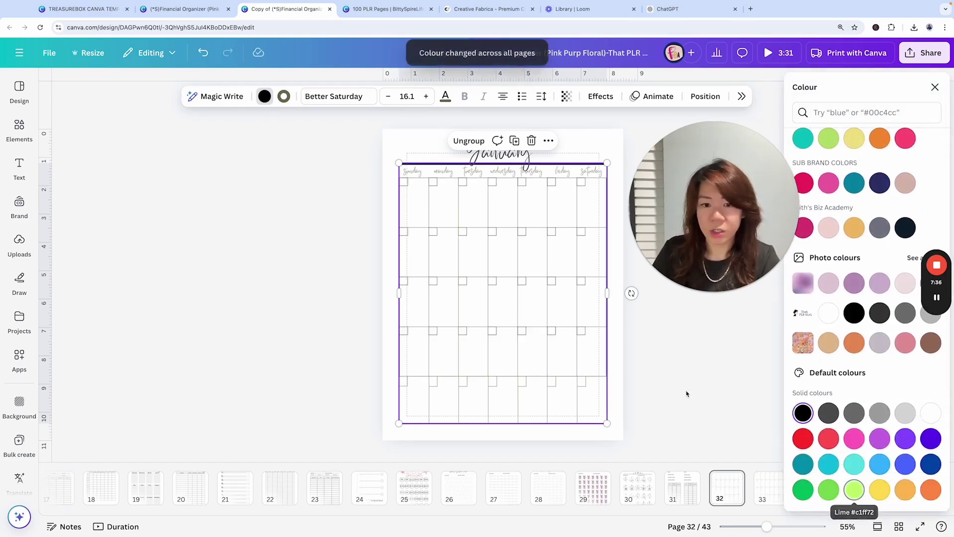
pyautogui.click(286, 100)
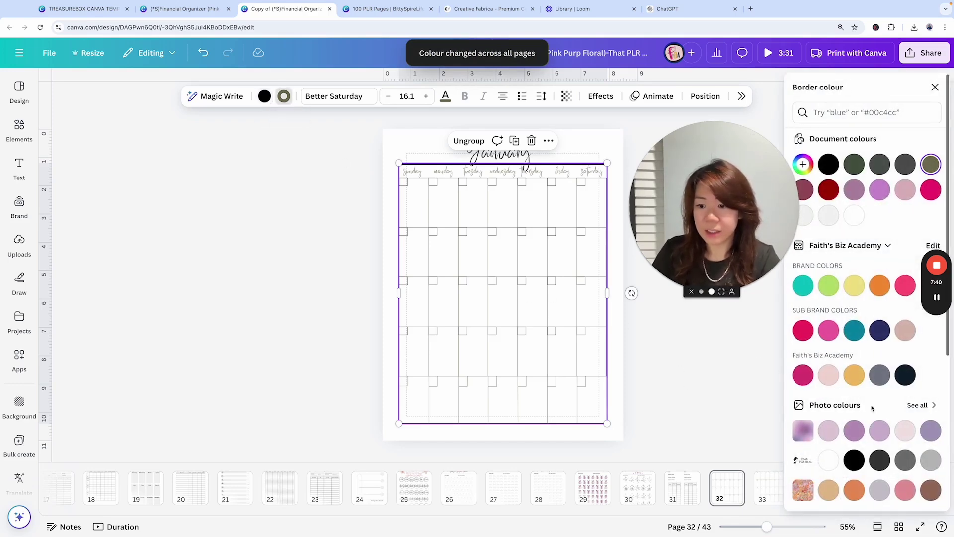
pyautogui.scroll(-3, 829, 299)
pyautogui.click(803, 418)
pyautogui.click(845, 492)
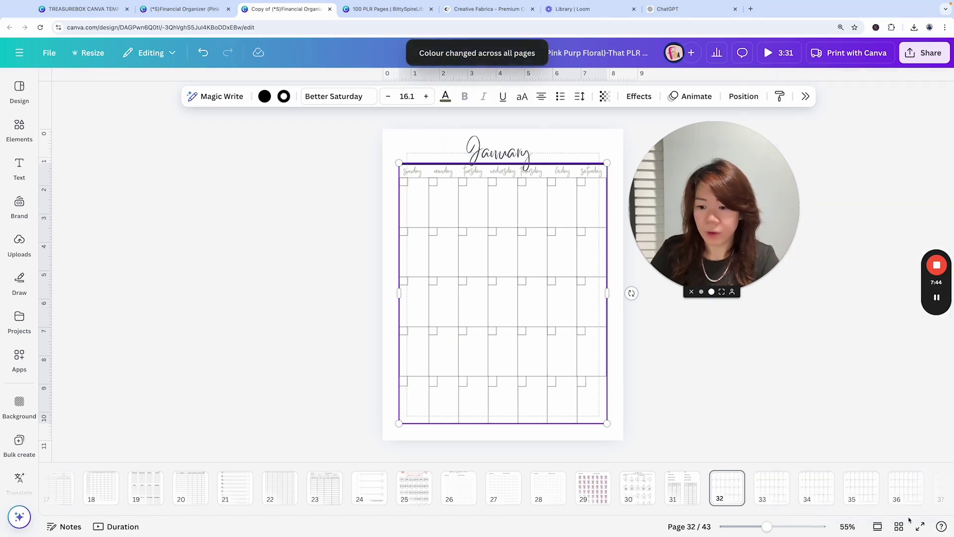
pyautogui.hotkey('ctrl', 'alt', 'g')
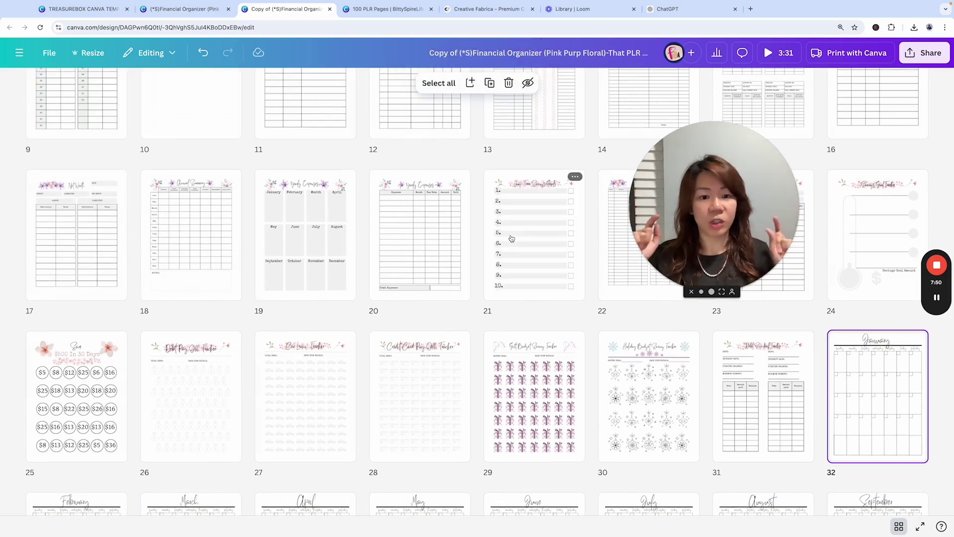
pyautogui.scroll(1, 315, 156)
pyautogui.scroll(-4, 323, 165)
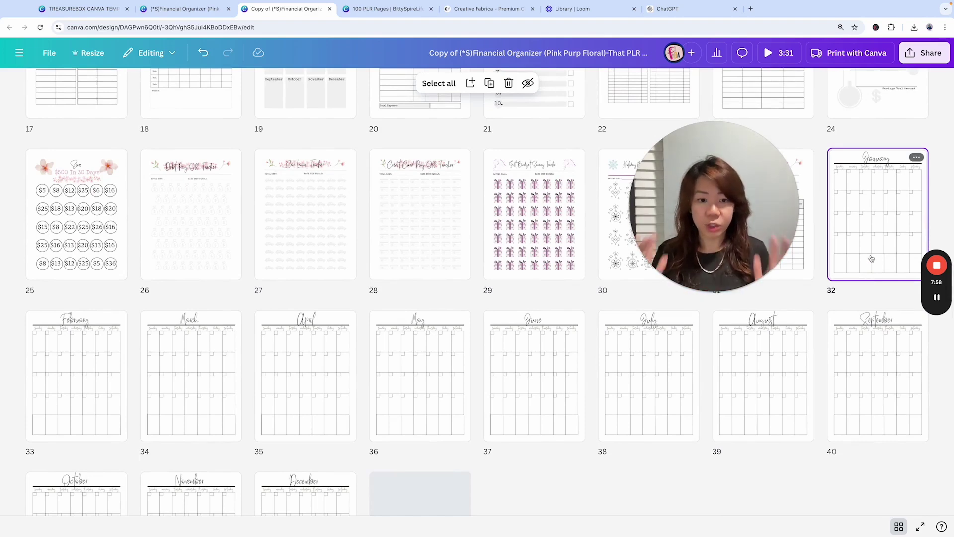
pyautogui.scroll(-3, 585, 300)
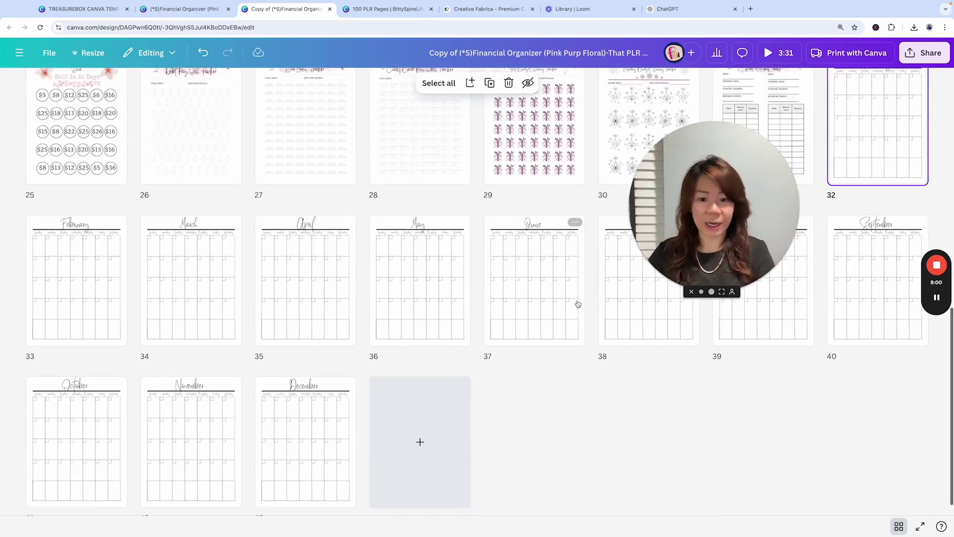
pyautogui.scroll(1, 583, 306)
pyautogui.scroll(1, 581, 306)
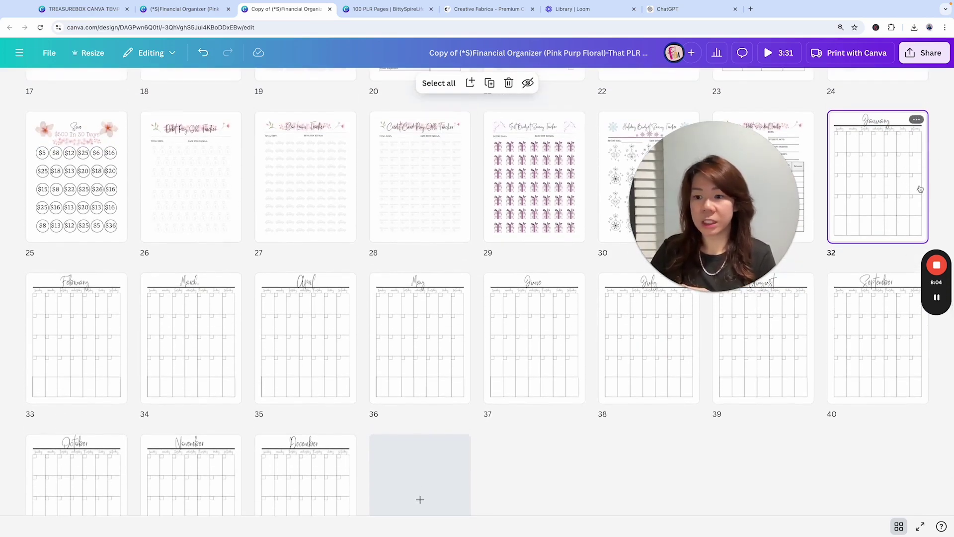
pyautogui.moveTo(740, 220); pyautogui.dragTo(834, 442)
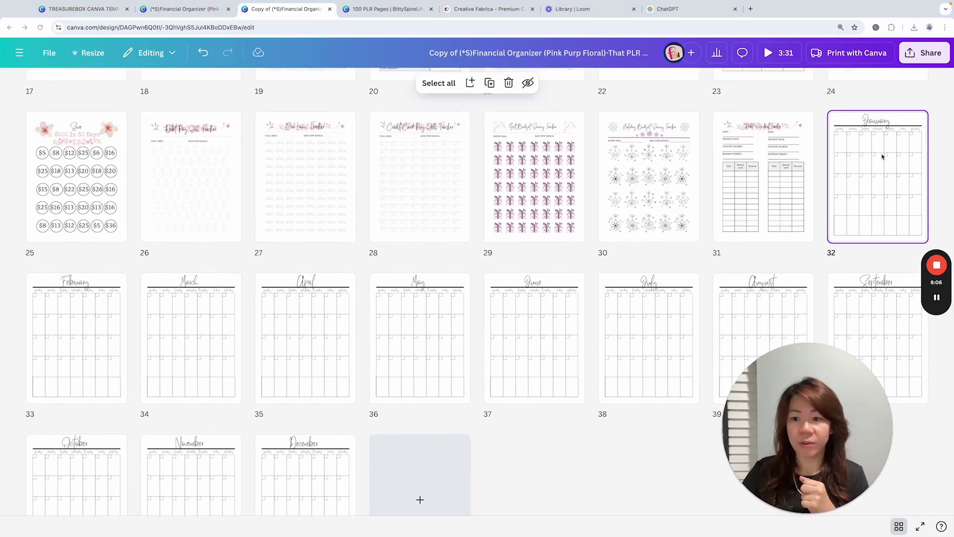
# Step: Open the January calendar page, select the line under its title, and go to February
pyautogui.doubleClick(871, 195)
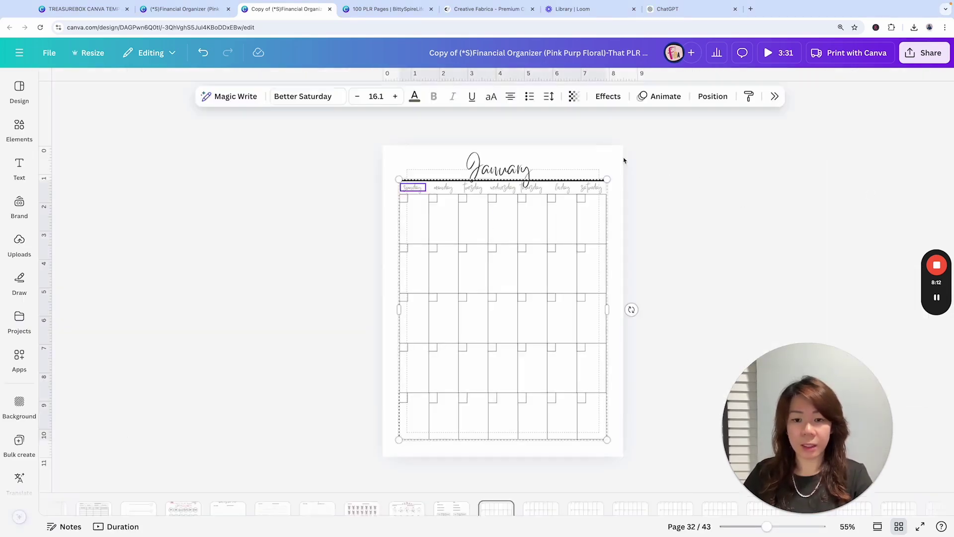
pyautogui.click(605, 168)
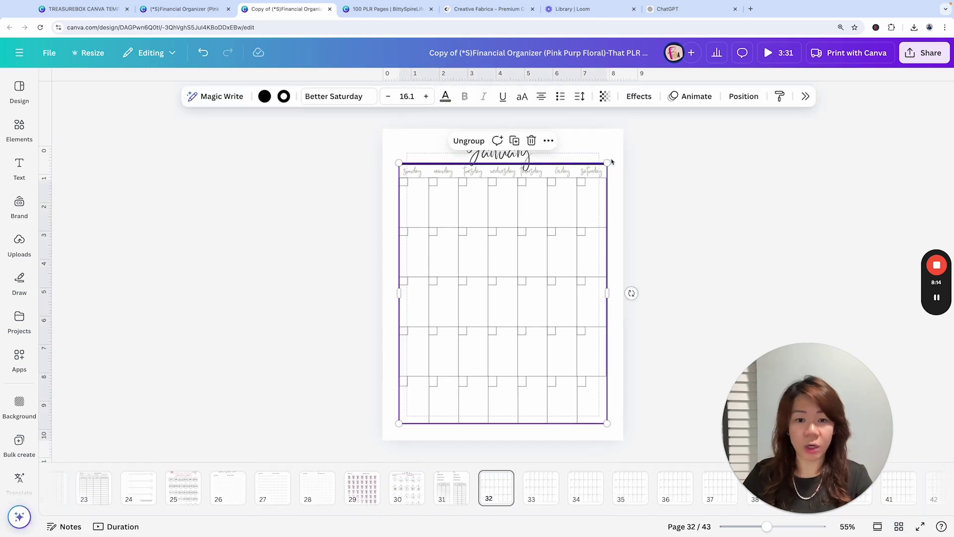
pyautogui.click(694, 370)
pyautogui.click(401, 164)
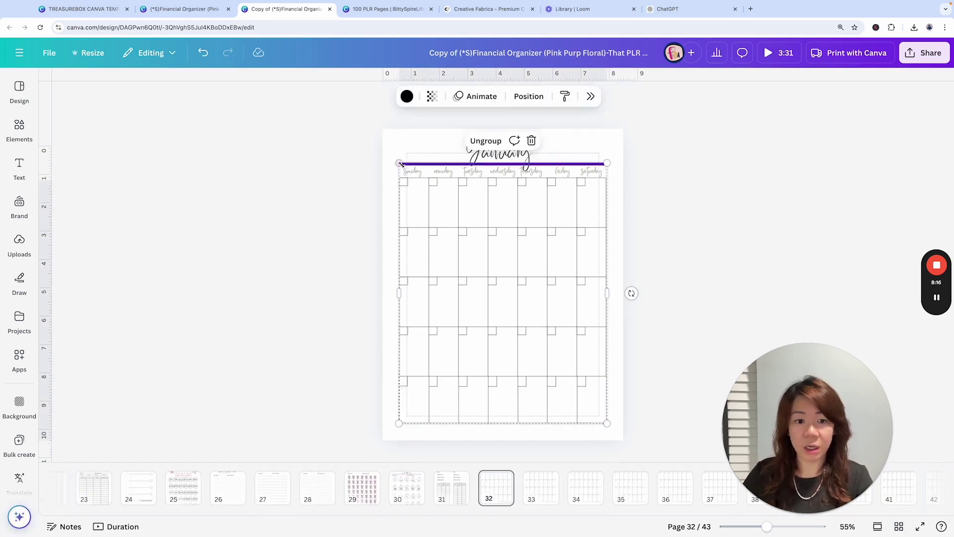
pyautogui.click(705, 192)
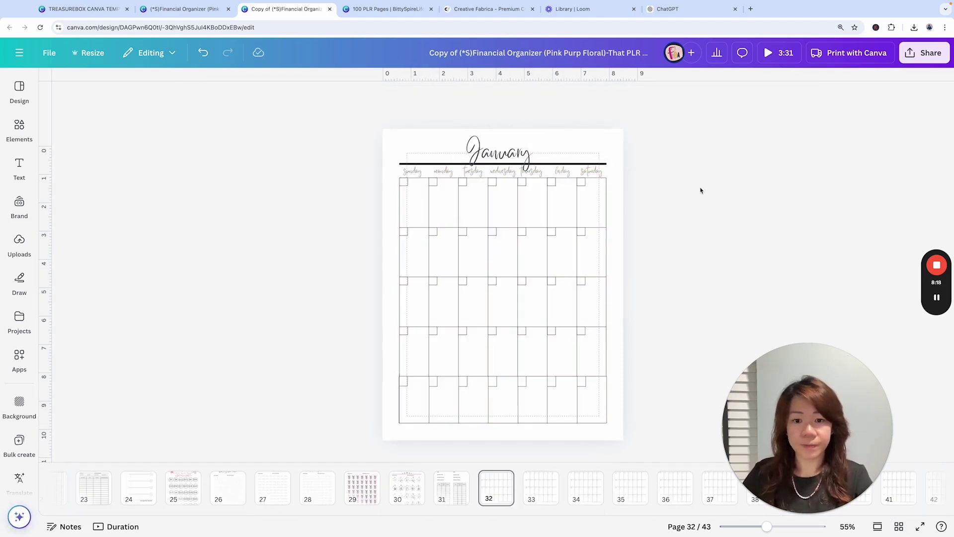
pyautogui.click(605, 166)
pyautogui.click(636, 241)
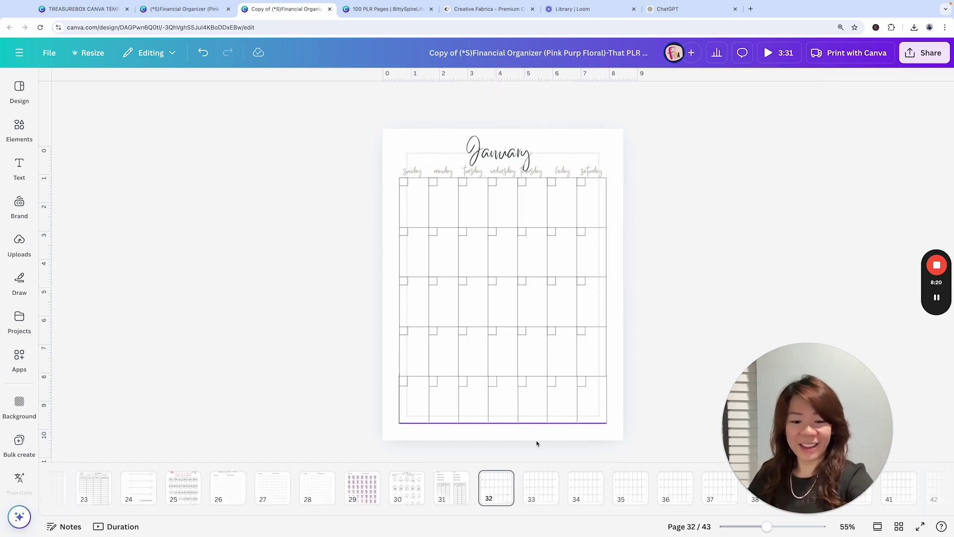
pyautogui.click(549, 497)
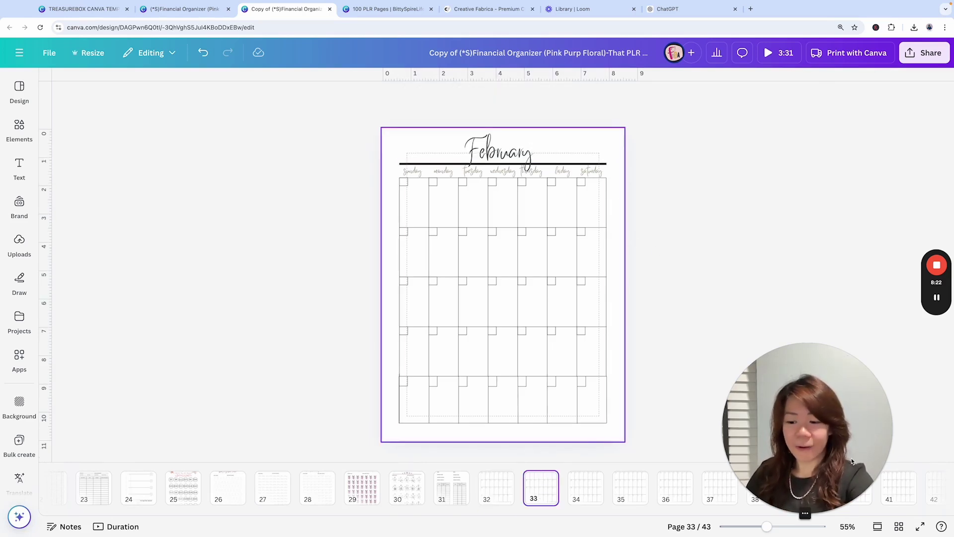
# Step: Switch to grid view and scroll through every page thumbnail of the copy
pyautogui.click(901, 527)
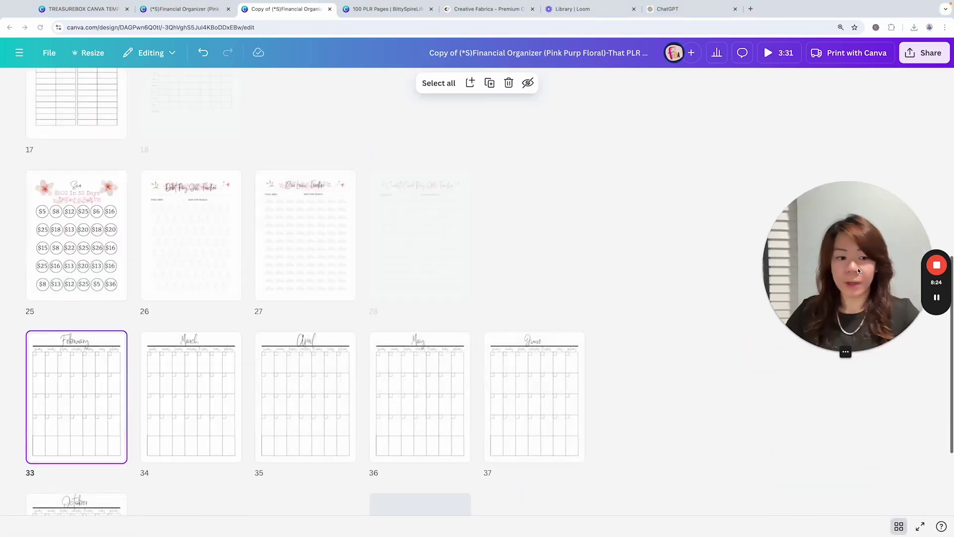
pyautogui.scroll(7, 583, 294)
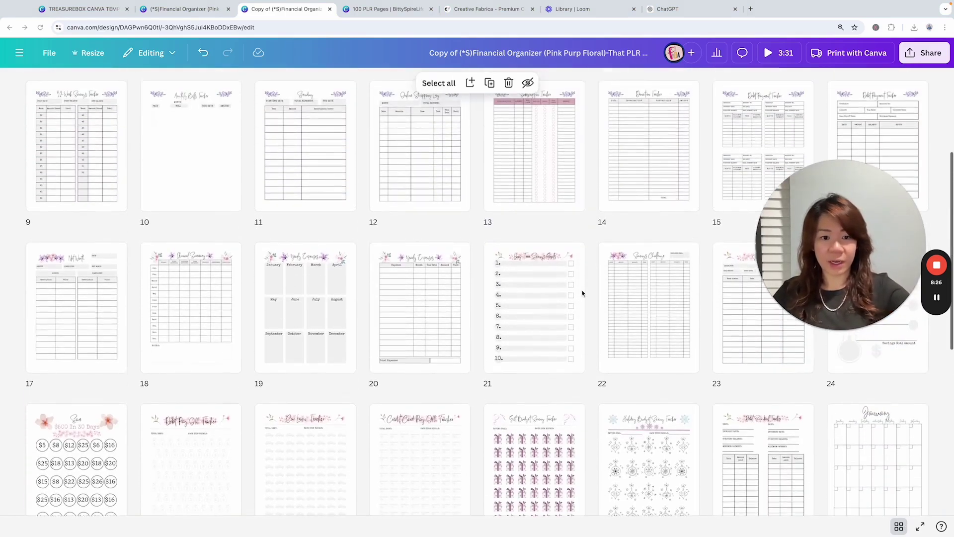
pyautogui.scroll(1, 583, 294)
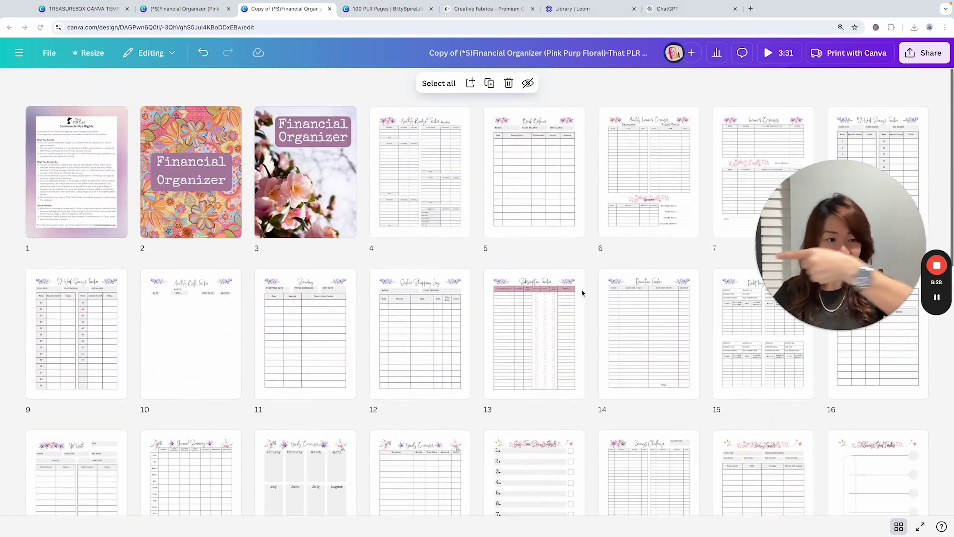
pyautogui.scroll(-8, 582, 293)
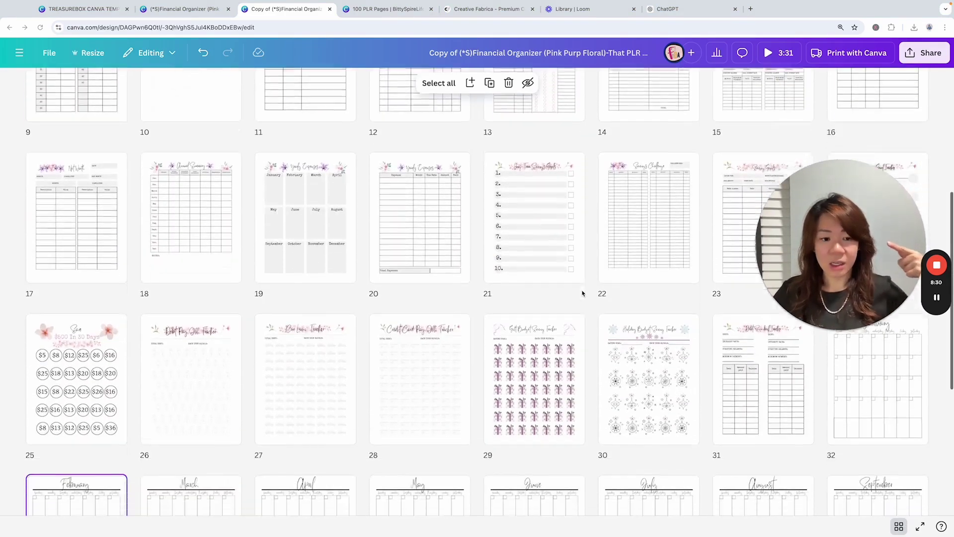
pyautogui.scroll(-3, 582, 293)
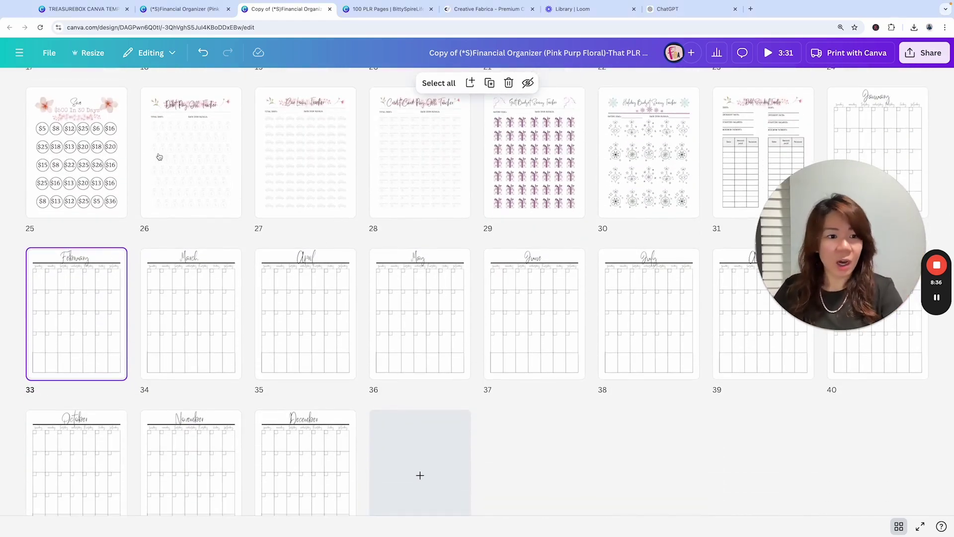
# Step: Open the editor and navigate to the February calendar page, selecting its elements
pyautogui.doubleClick(201, 156)
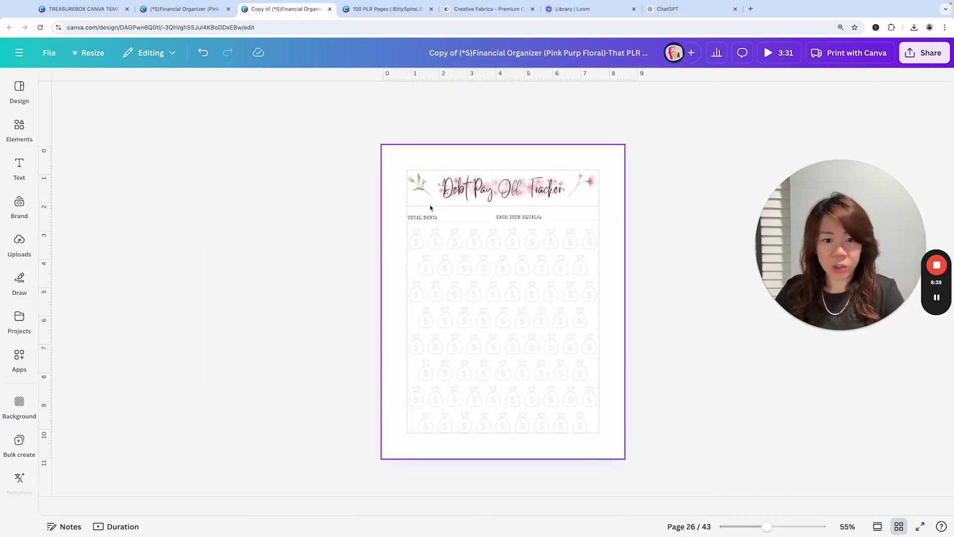
pyautogui.click(584, 192)
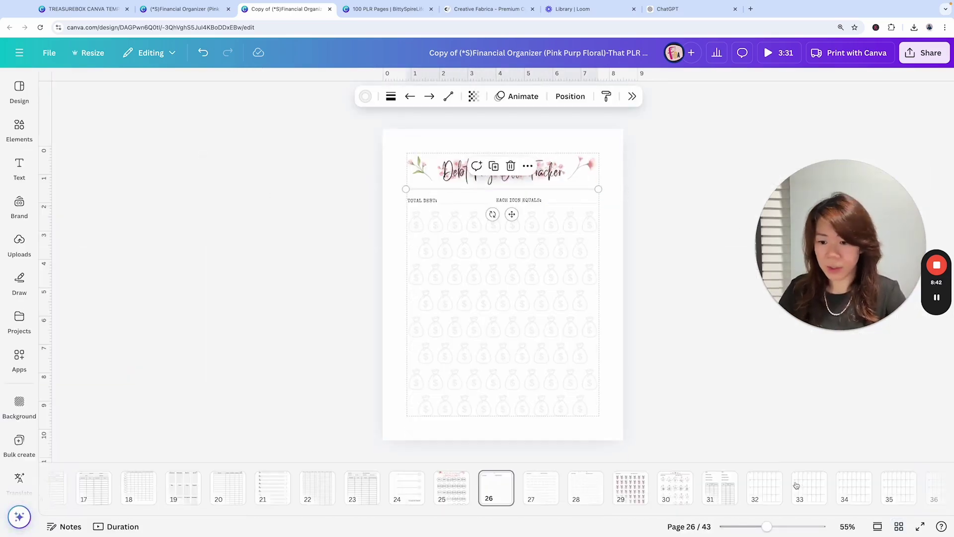
pyautogui.click(769, 480)
pyautogui.press('Escape')
pyautogui.click(815, 490)
pyautogui.click(582, 168)
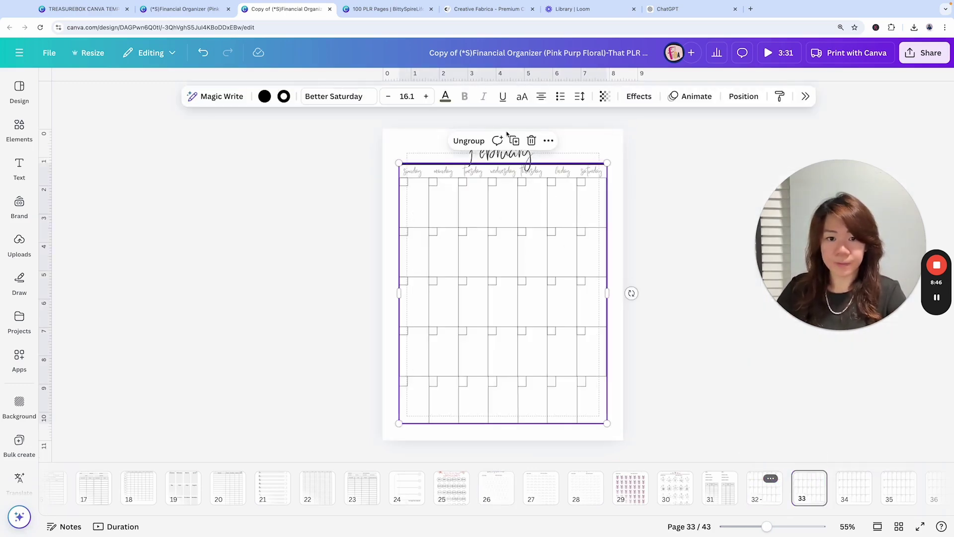
pyautogui.click(688, 170)
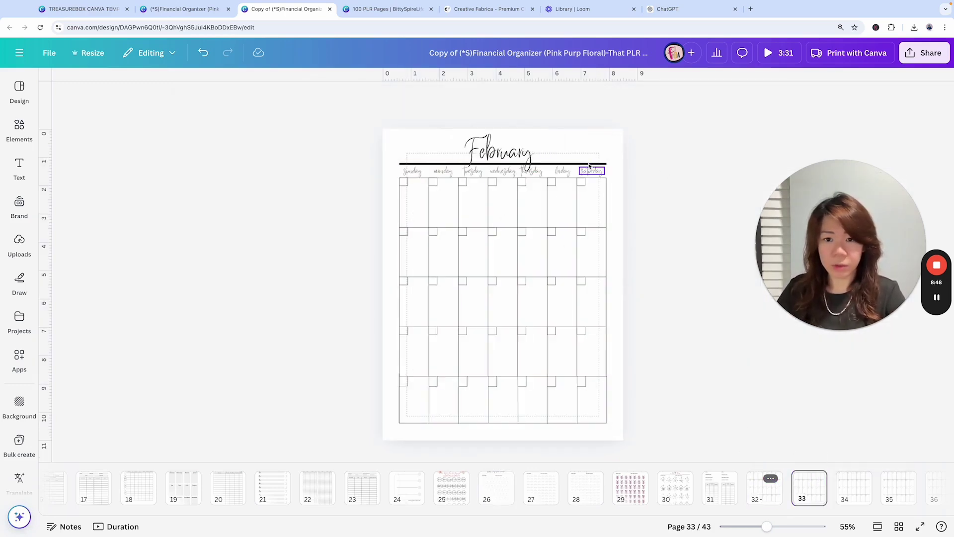
pyautogui.click(590, 169)
pyautogui.click(640, 163)
# Step: Move the line under February over the day names and send it to the back
pyautogui.click(605, 166)
pyautogui.moveTo(605, 166); pyautogui.dragTo(605, 191)
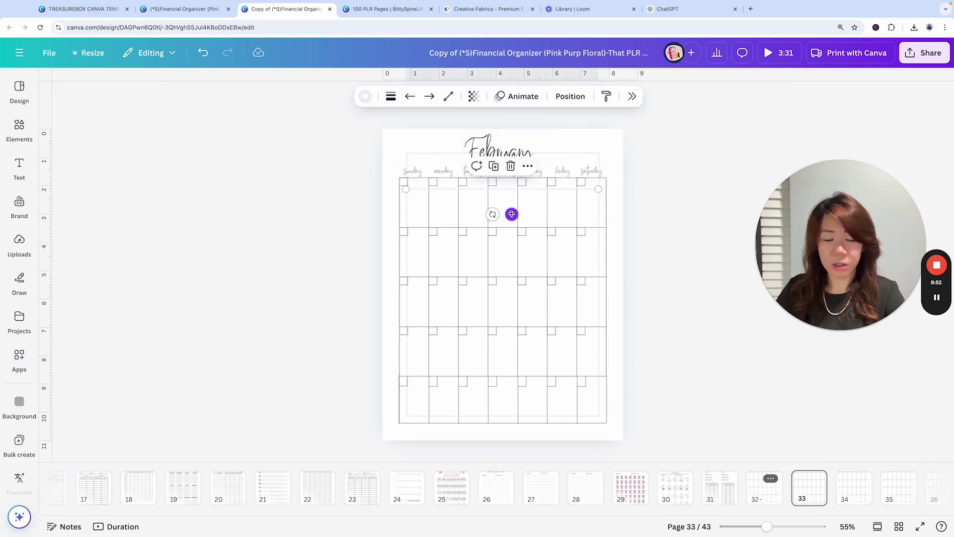
pyautogui.moveTo(511, 211); pyautogui.dragTo(506, 192)
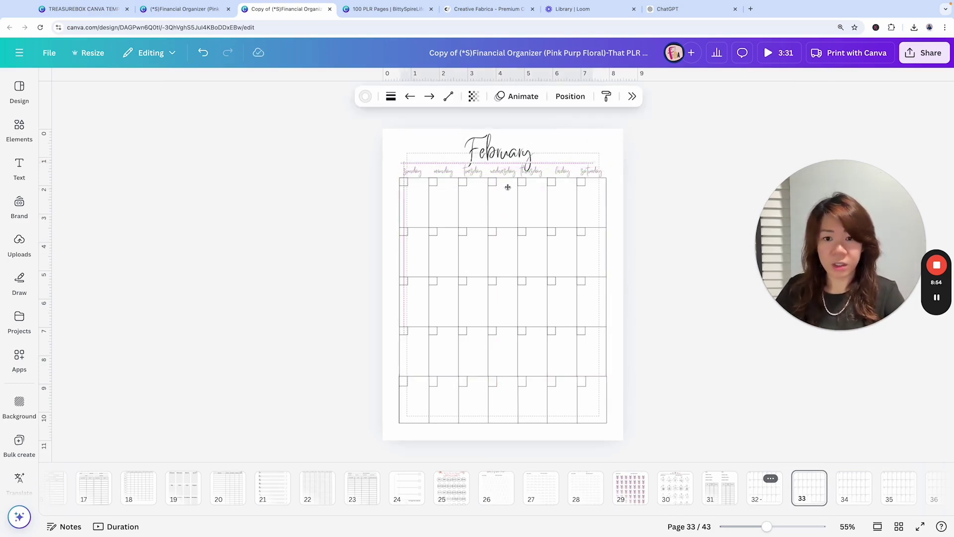
pyautogui.moveTo(511, 187); pyautogui.dragTo(512, 187)
pyautogui.click(669, 173)
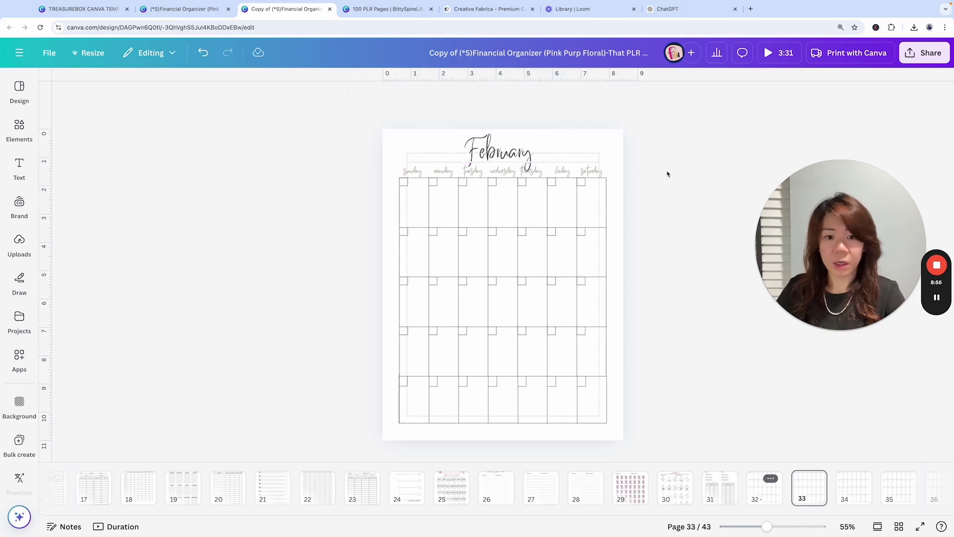
pyautogui.click(587, 166)
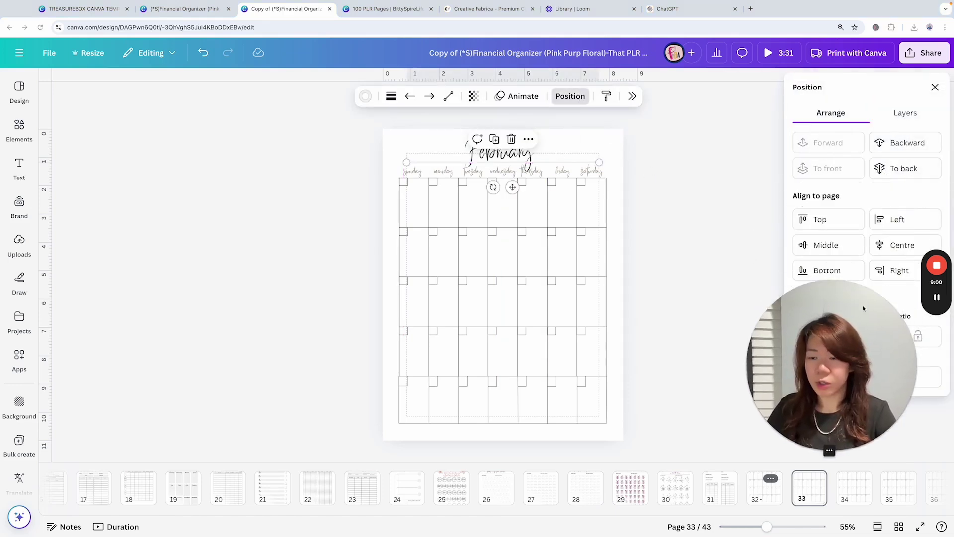
pyautogui.click(896, 169)
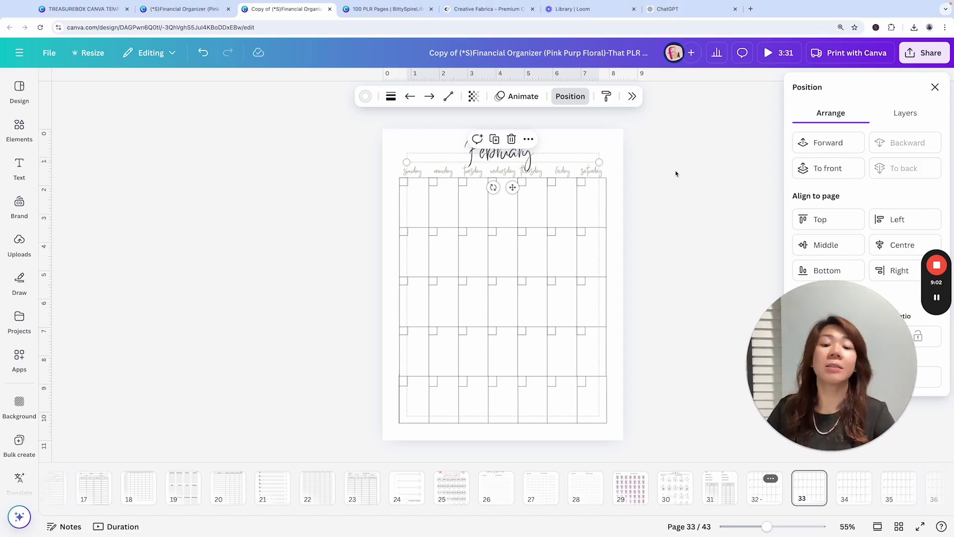
pyautogui.click(622, 162)
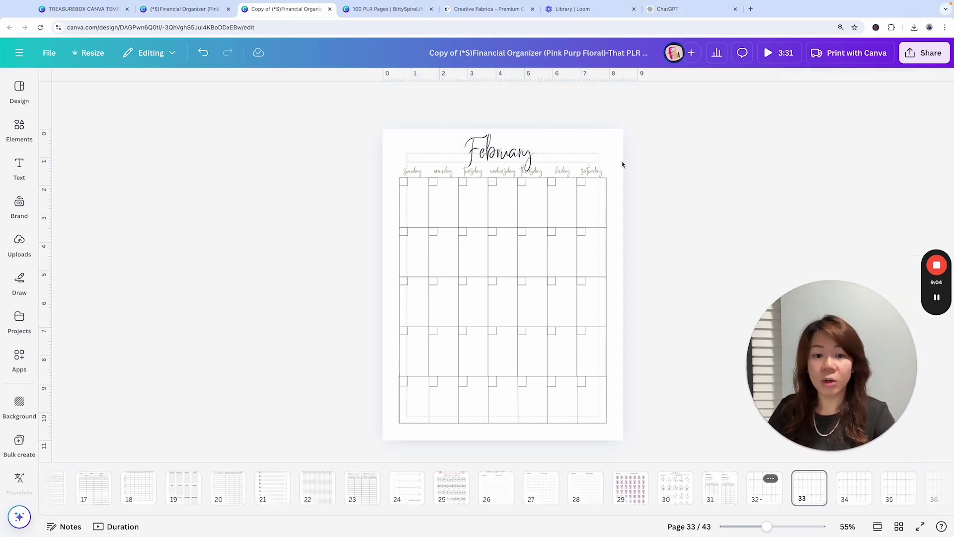
pyautogui.click(576, 165)
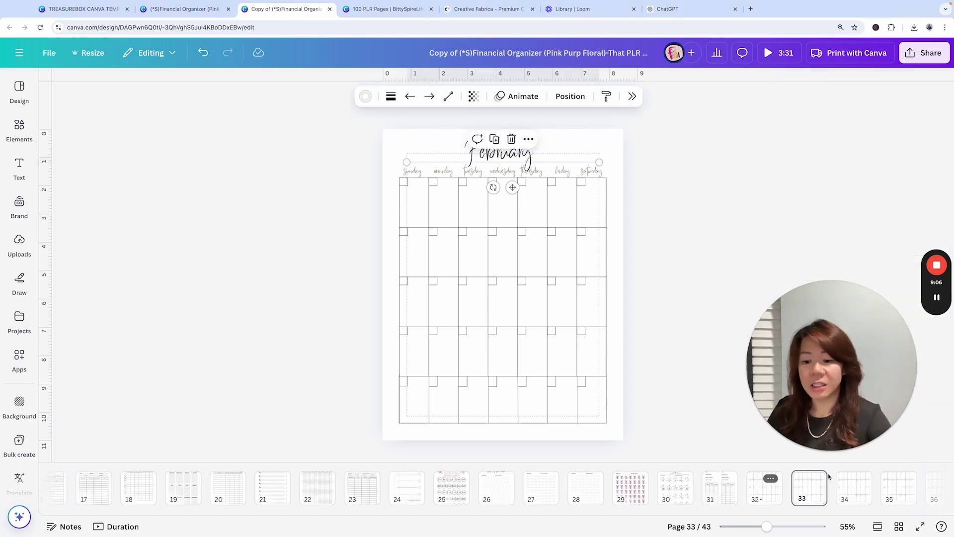
pyautogui.hscroll(3, 761, 487)
# Step: Delete the extra black line under March and arrange the remaining header line's layer
pyautogui.click(759, 490)
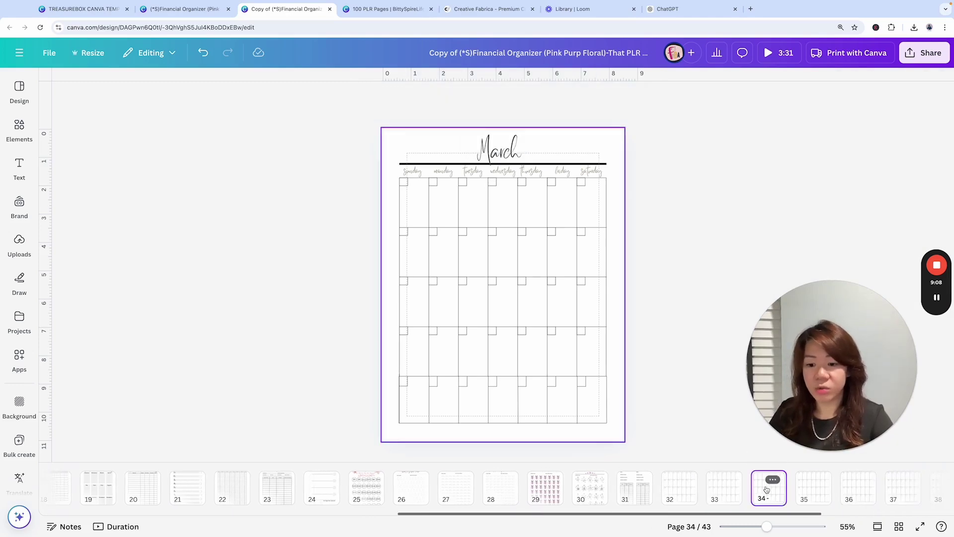
pyautogui.click(558, 163)
pyautogui.click(624, 158)
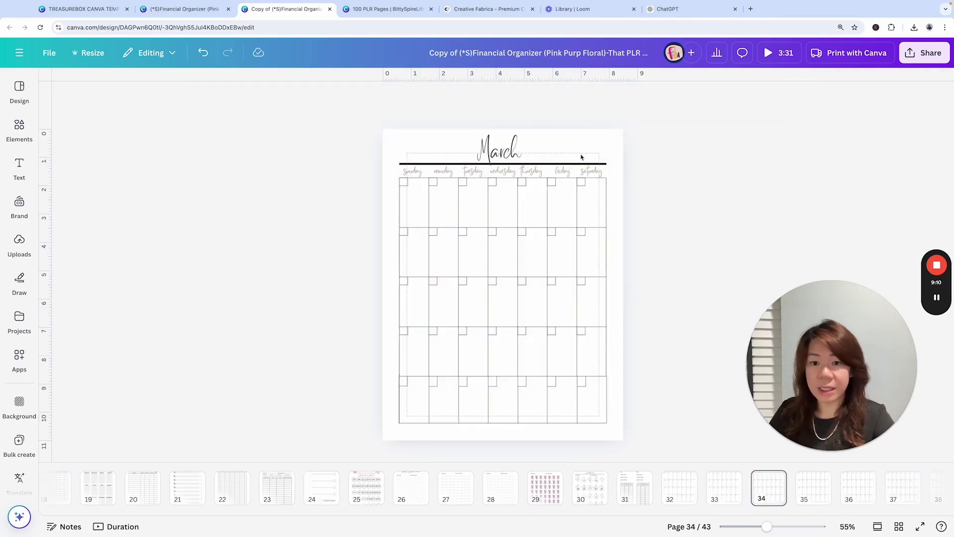
pyautogui.click(607, 166)
pyautogui.press('Delete')
pyautogui.click(502, 163)
pyautogui.click(571, 96)
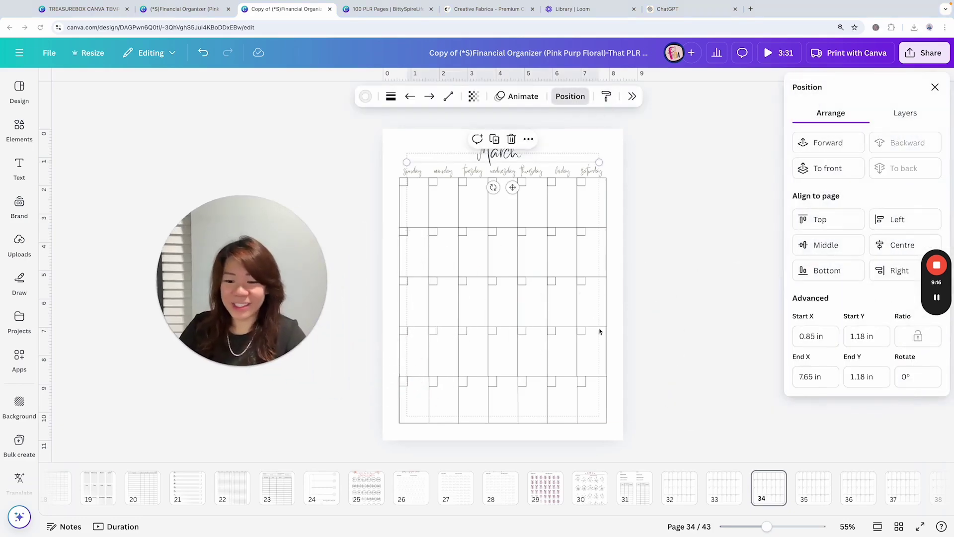
# Step: Ungroup the April calendar and open the layer arrangement for its header line
pyautogui.click(820, 494)
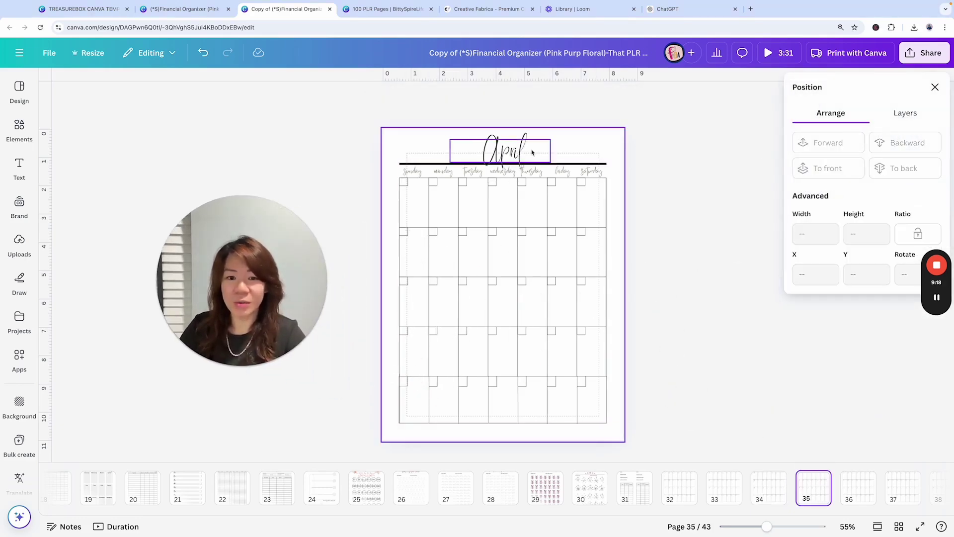
pyautogui.click(581, 164)
pyautogui.click(575, 144)
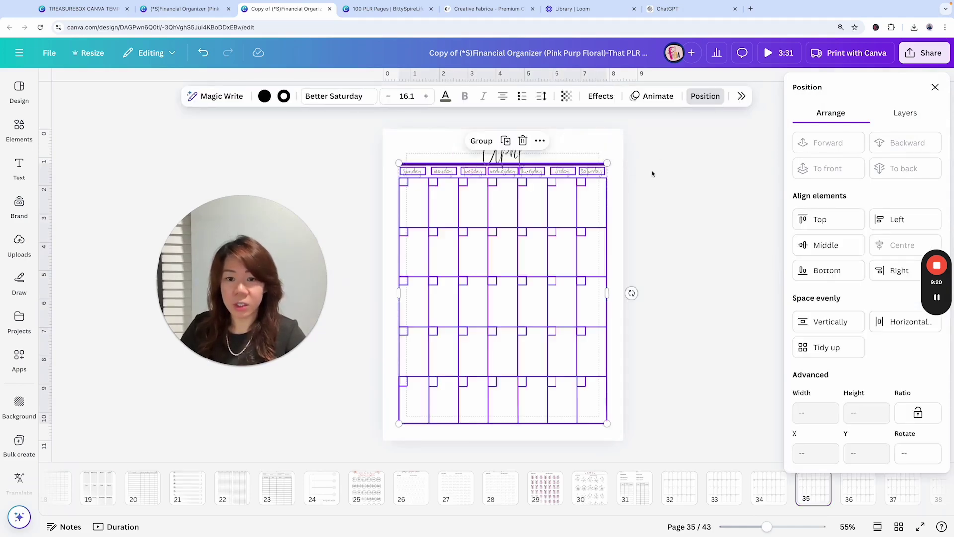
pyautogui.click(647, 162)
pyautogui.click(605, 163)
pyautogui.press('Delete')
pyautogui.hotkey('ctrl', 'z')
pyautogui.click(575, 98)
# Step: Ungroup the May calendar, send its divider line to the back, and move to June
pyautogui.click(860, 480)
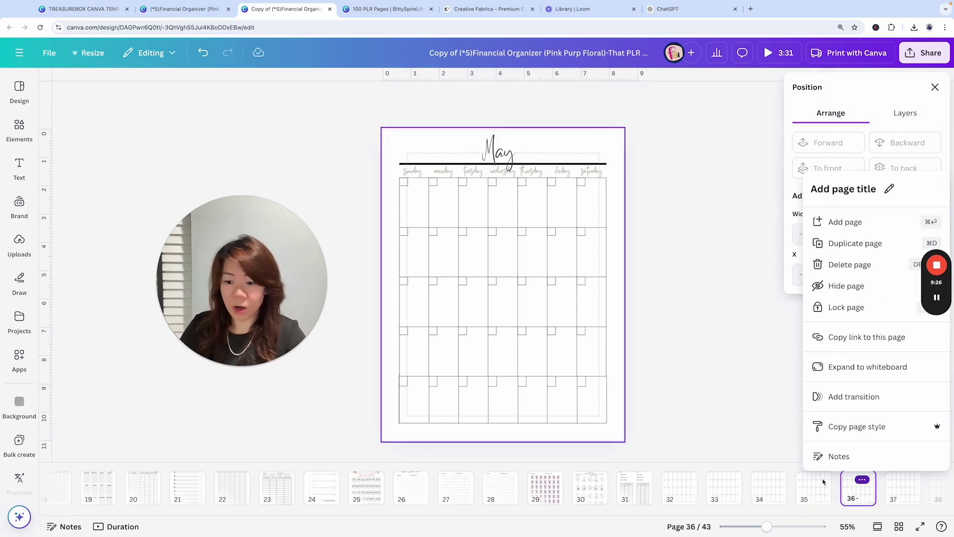
pyautogui.click(591, 165)
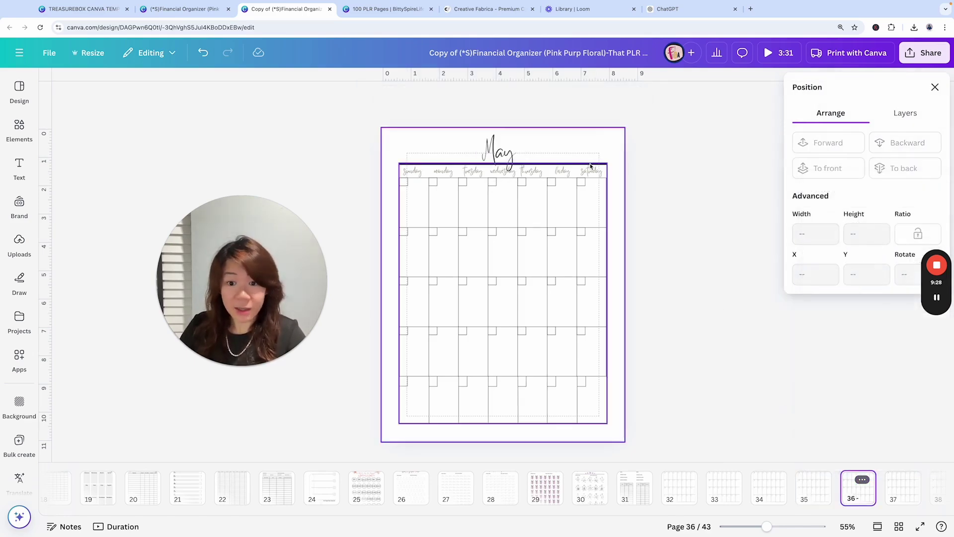
pyautogui.click(601, 169)
pyautogui.press('Escape')
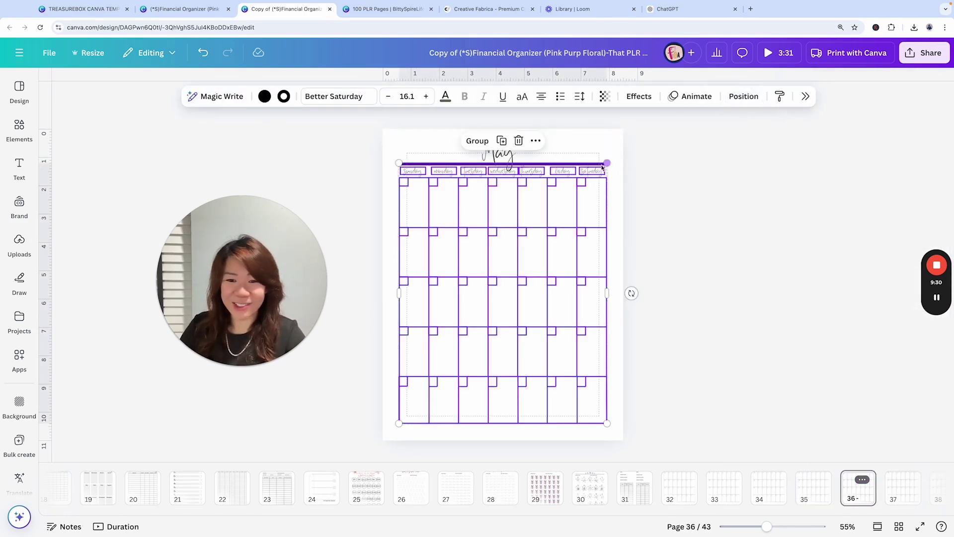
pyautogui.press('Escape')
pyautogui.click(602, 168)
pyautogui.click(646, 156)
pyautogui.click(604, 164)
pyautogui.press('Delete')
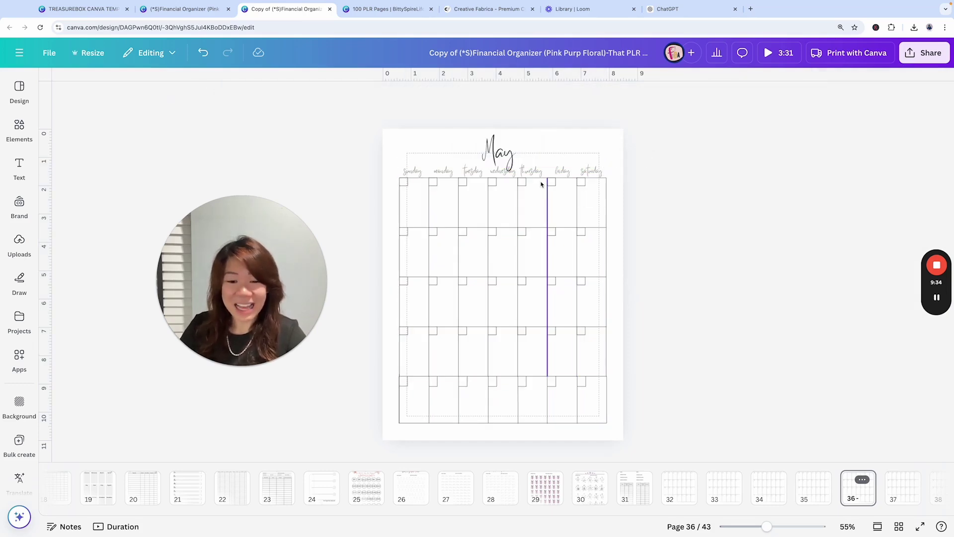
pyautogui.hotkey('ctrl', 'z')
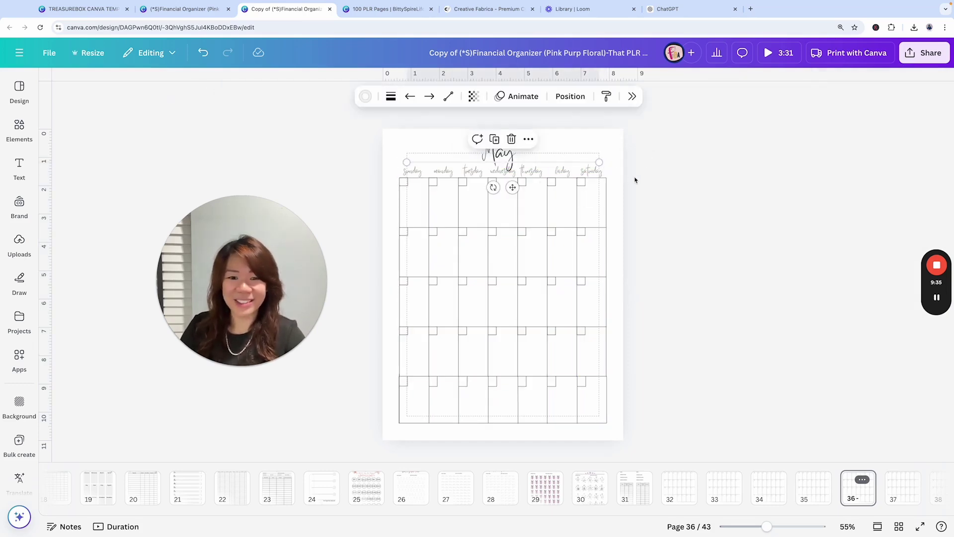
pyautogui.click(572, 98)
pyautogui.click(897, 171)
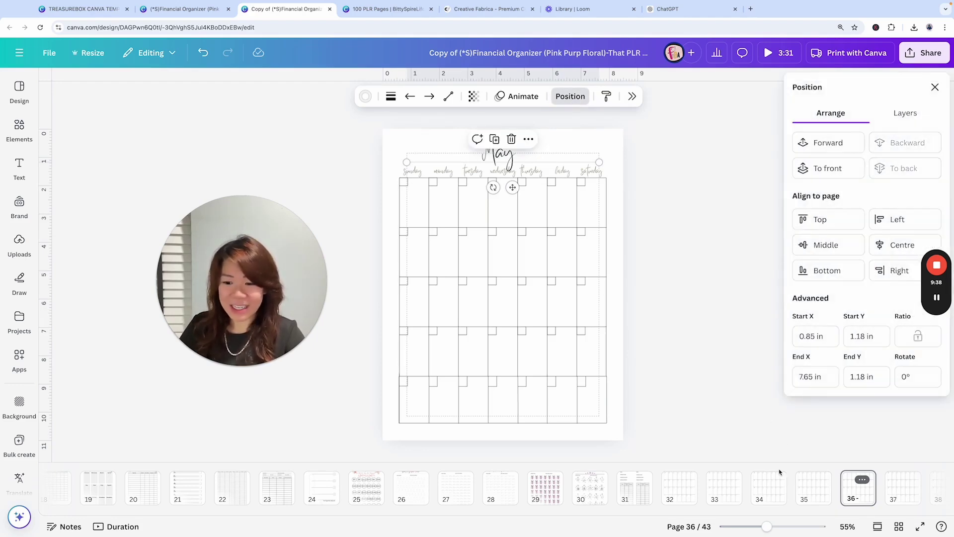
pyautogui.hscroll(5, 746, 485)
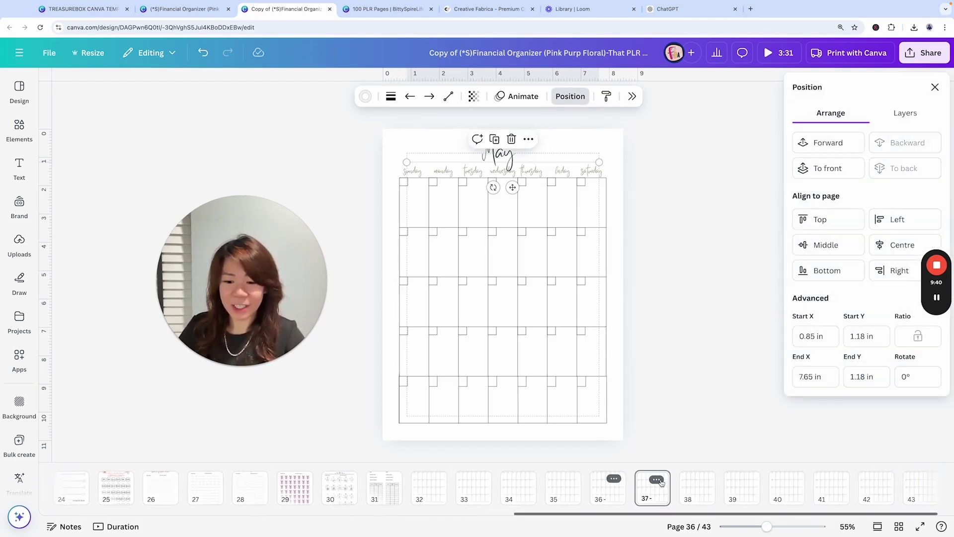
pyautogui.click(659, 484)
# Step: Ungroup the June calendar and send the header line under June to the back
pyautogui.click(611, 164)
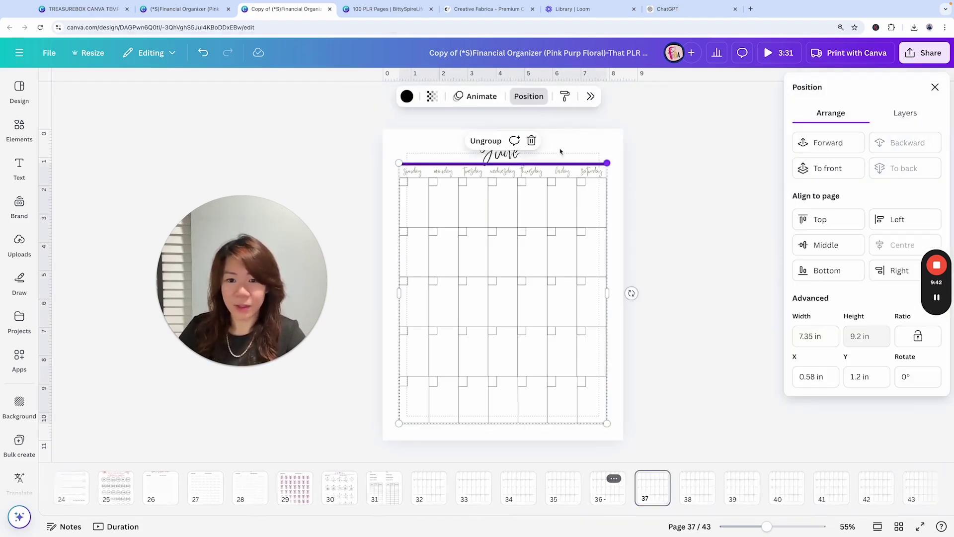
pyautogui.click(495, 142)
pyautogui.click(678, 153)
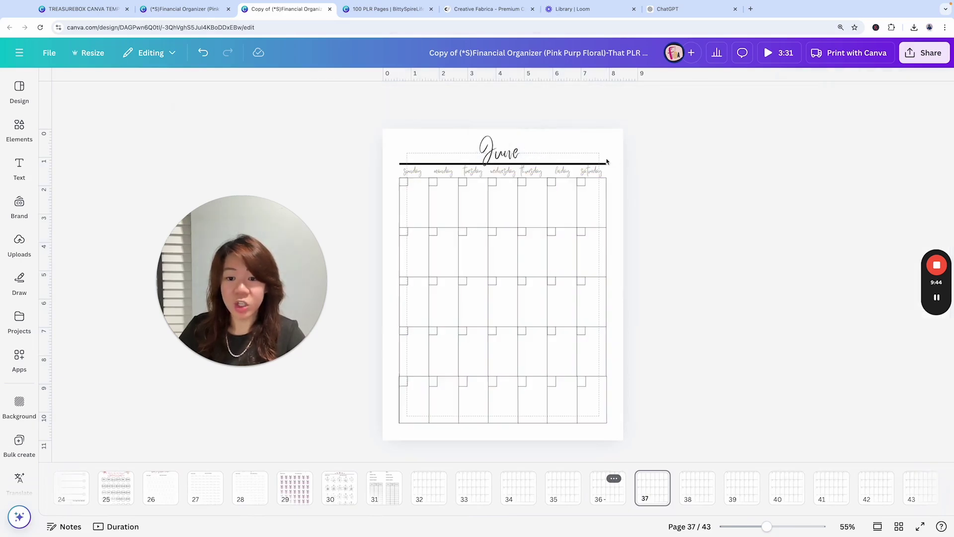
pyautogui.click(604, 166)
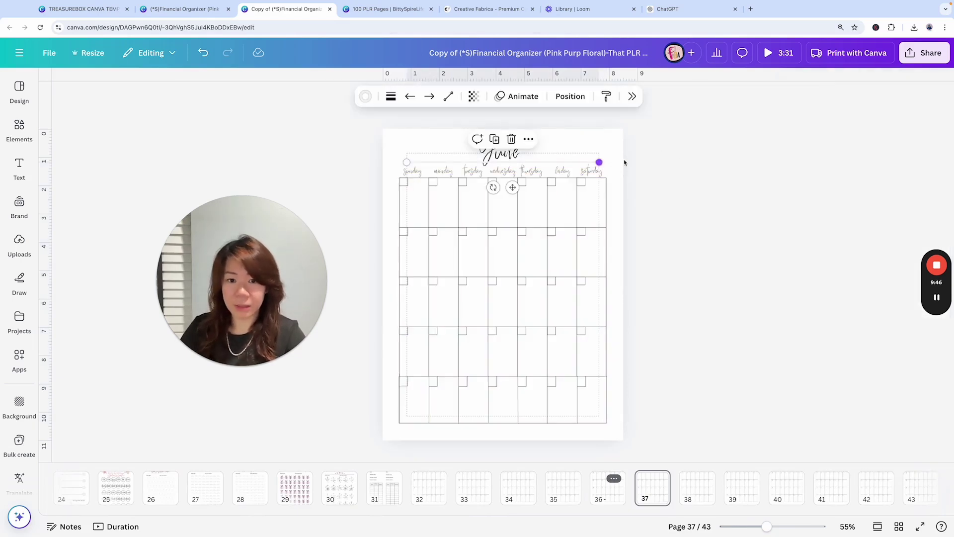
pyautogui.click(584, 99)
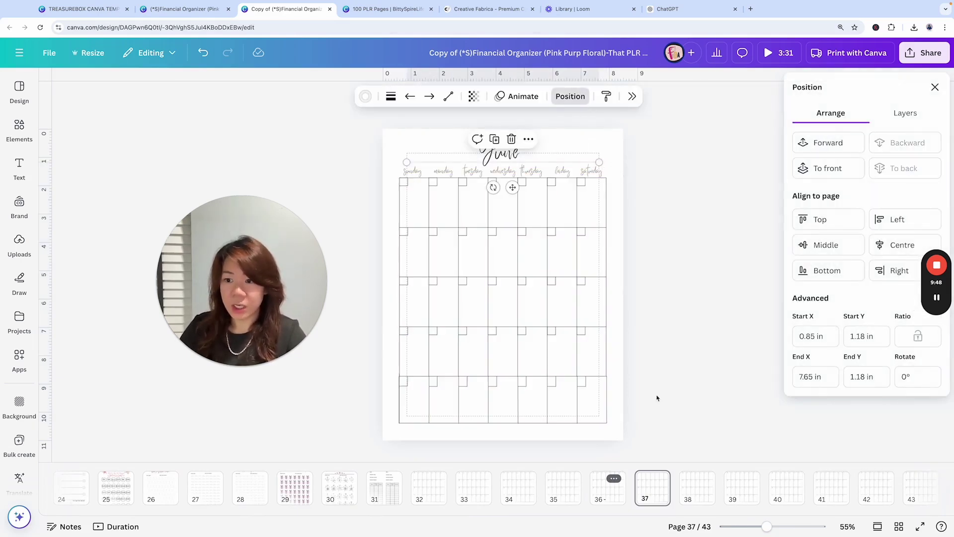
# Step: Ungroup the July calendar and send its black header line to the back
pyautogui.click(714, 499)
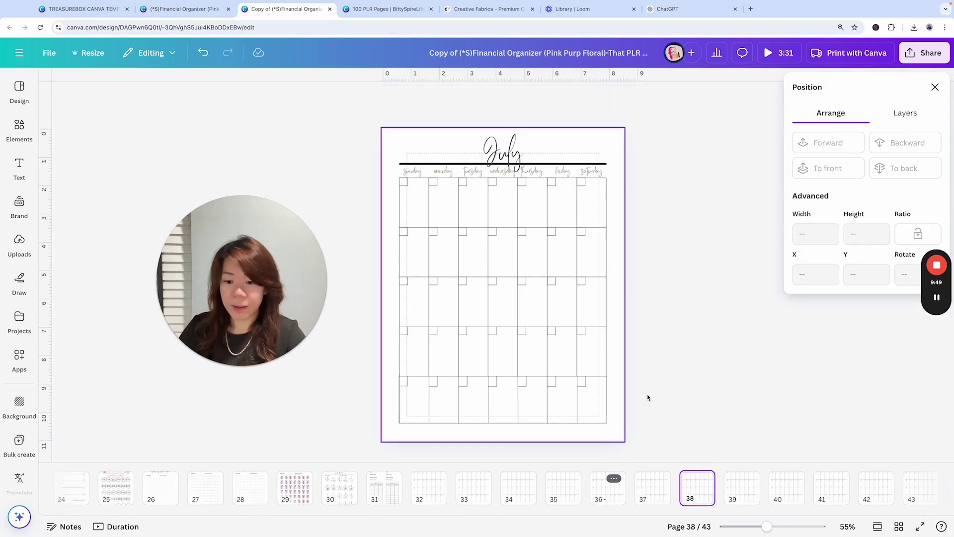
pyautogui.click(573, 165)
pyautogui.click(492, 143)
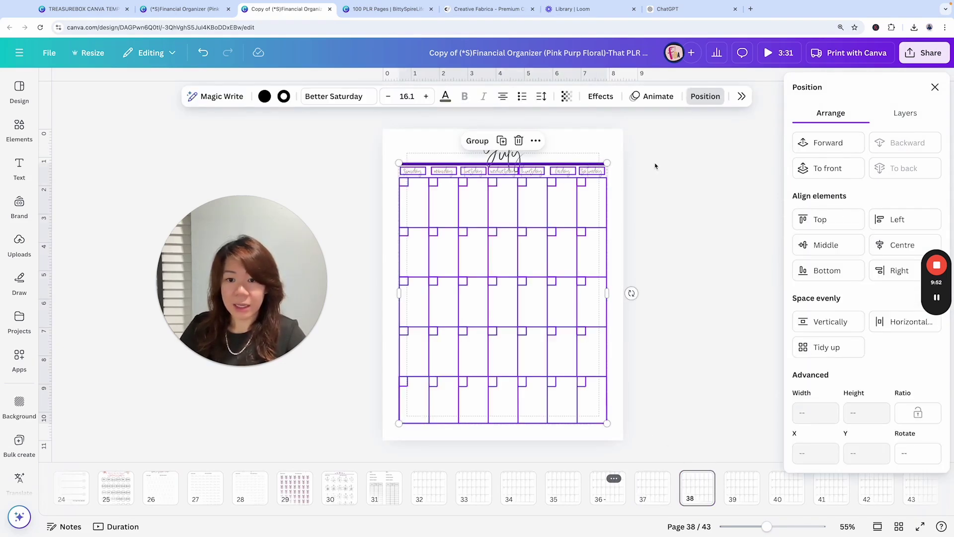
pyautogui.click(616, 156)
pyautogui.click(603, 168)
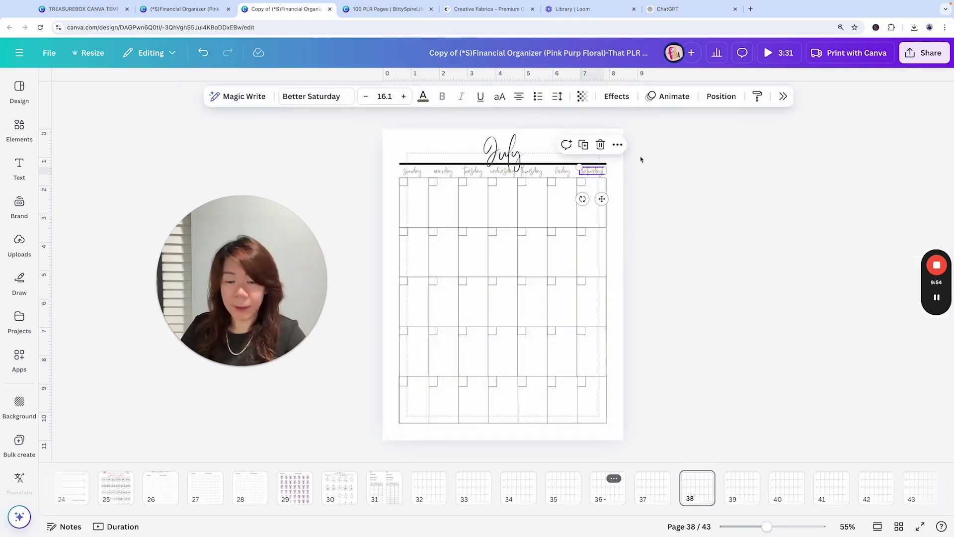
pyautogui.click(640, 159)
pyautogui.click(604, 163)
pyautogui.press('Delete')
pyautogui.hotkey('ctrl', 'z')
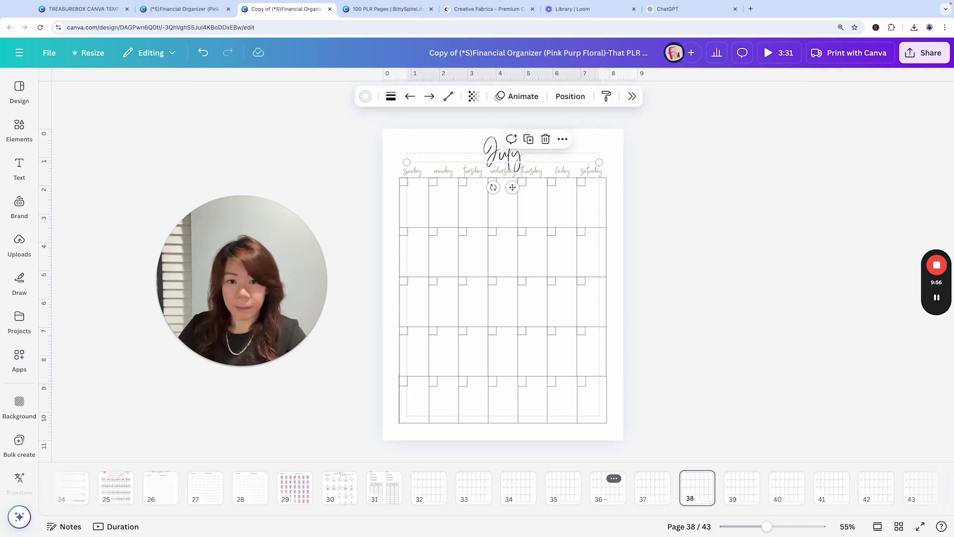
pyautogui.click(571, 97)
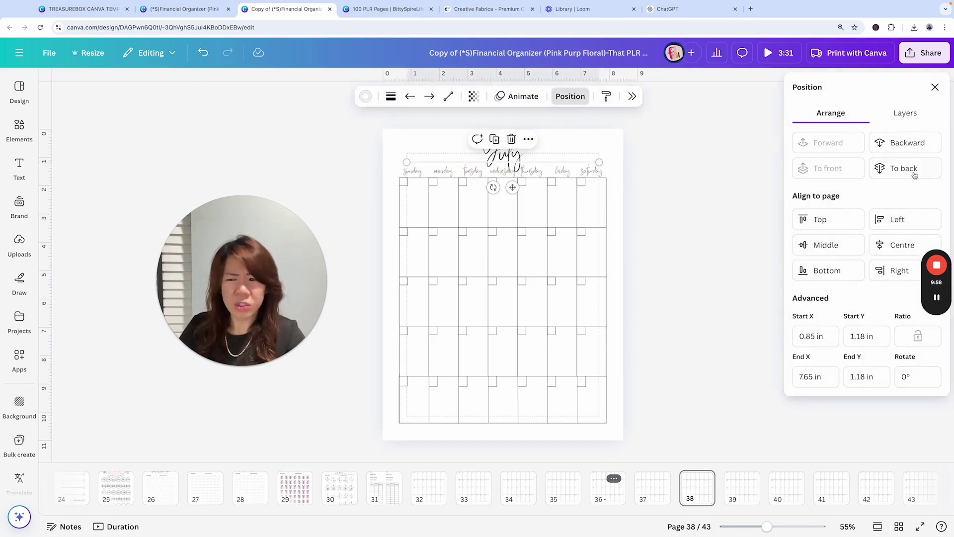
# Step: Ungroup the August calendar and send the line under August to the back
pyautogui.click(742, 492)
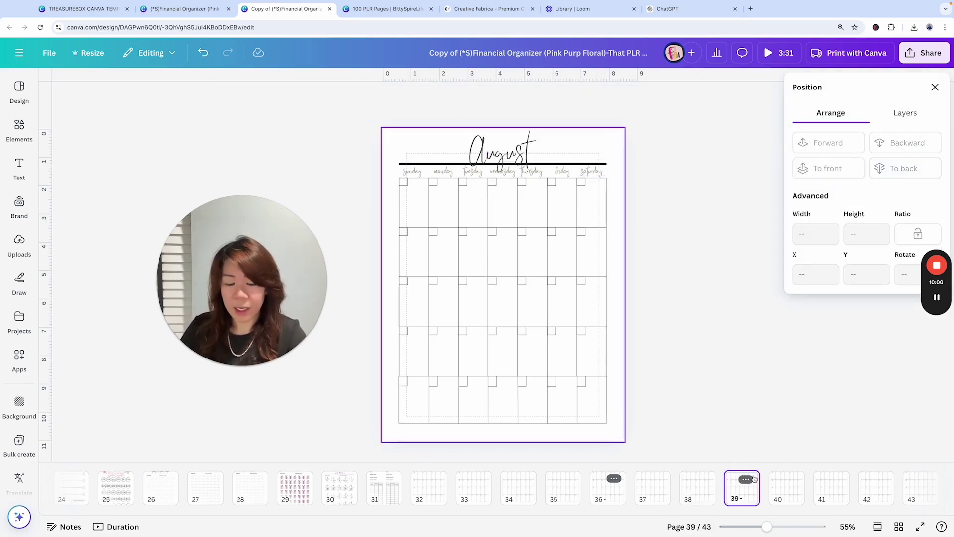
pyautogui.click(595, 165)
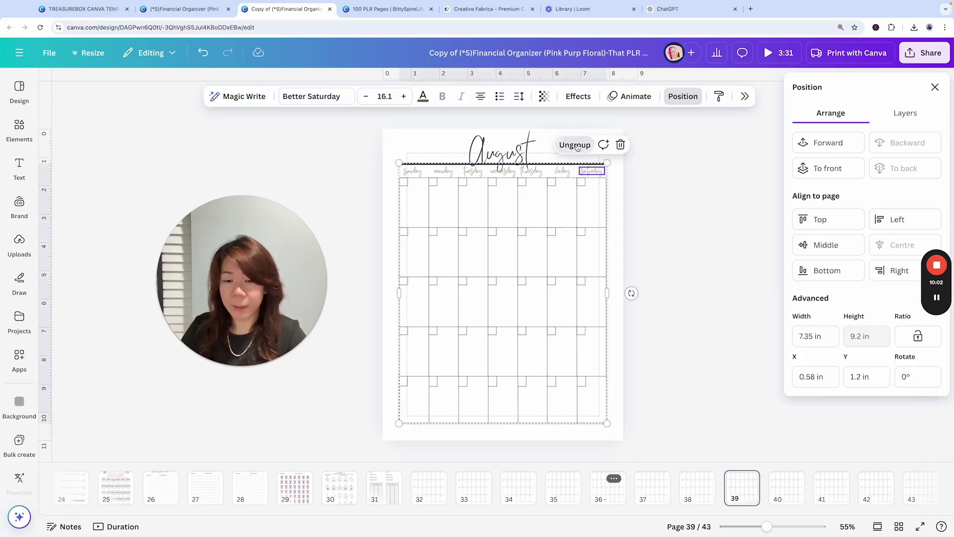
pyautogui.click(584, 145)
pyautogui.click(651, 154)
pyautogui.click(594, 170)
pyautogui.click(624, 163)
pyautogui.click(604, 167)
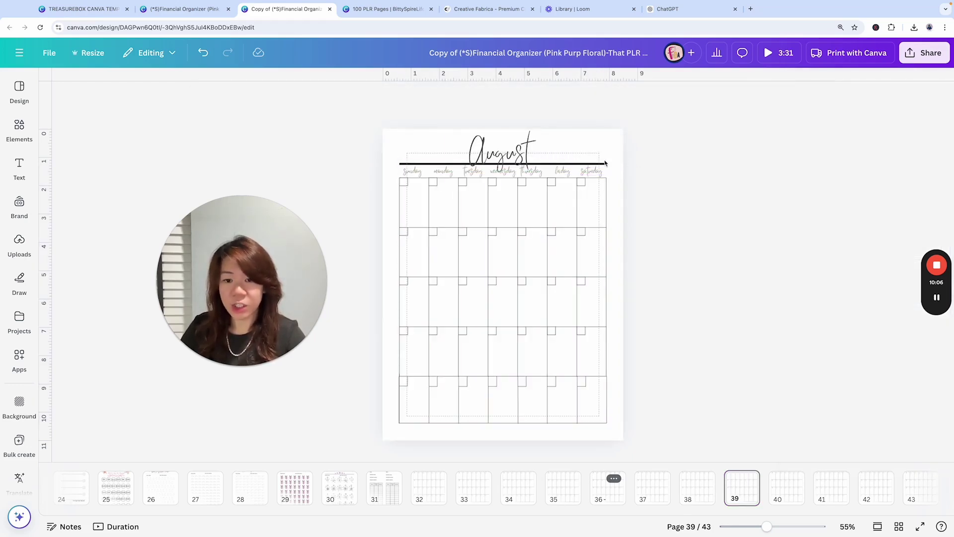
pyautogui.click(604, 163)
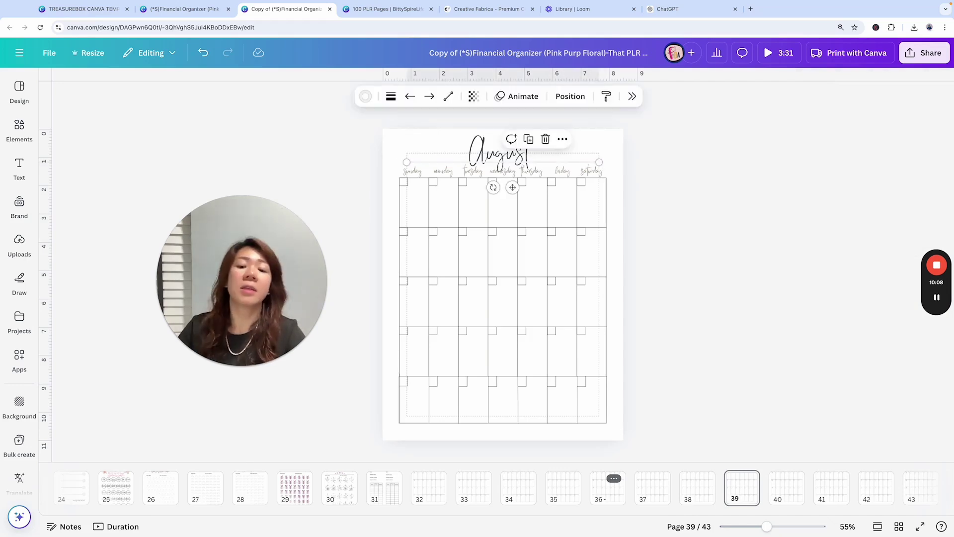
pyautogui.click(570, 96)
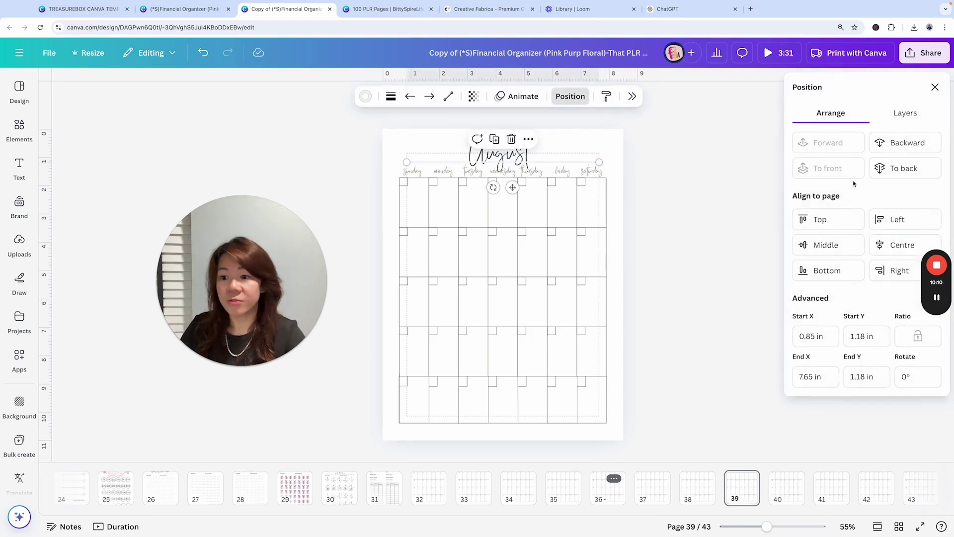
pyautogui.click(899, 169)
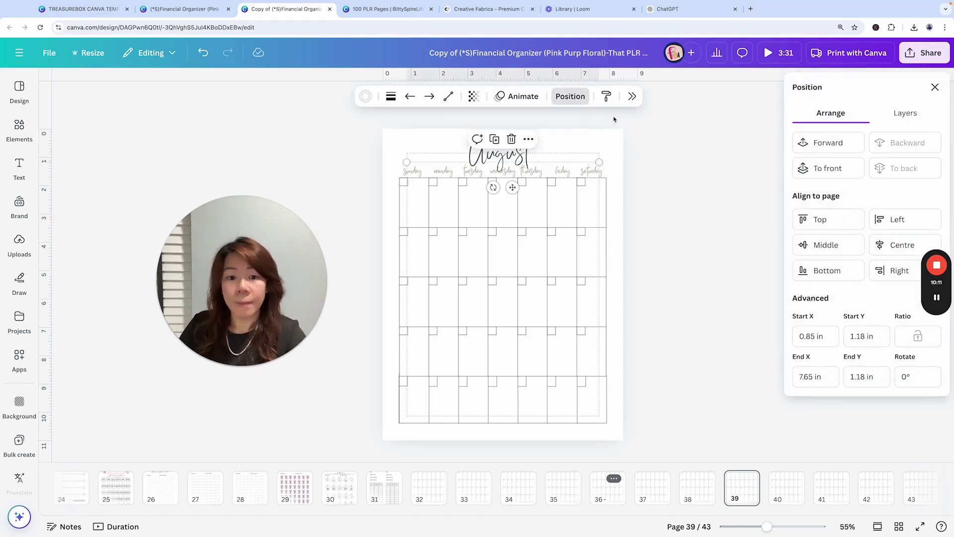
# Step: Ungroup the September calendar and send the line under September to the back
pyautogui.click(785, 489)
pyautogui.click(543, 147)
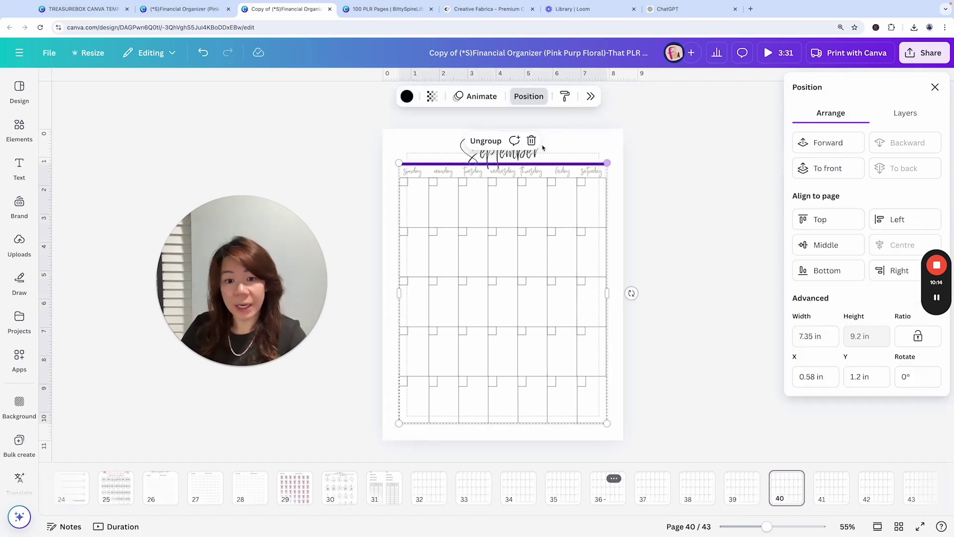
pyautogui.click(486, 141)
pyautogui.click(608, 167)
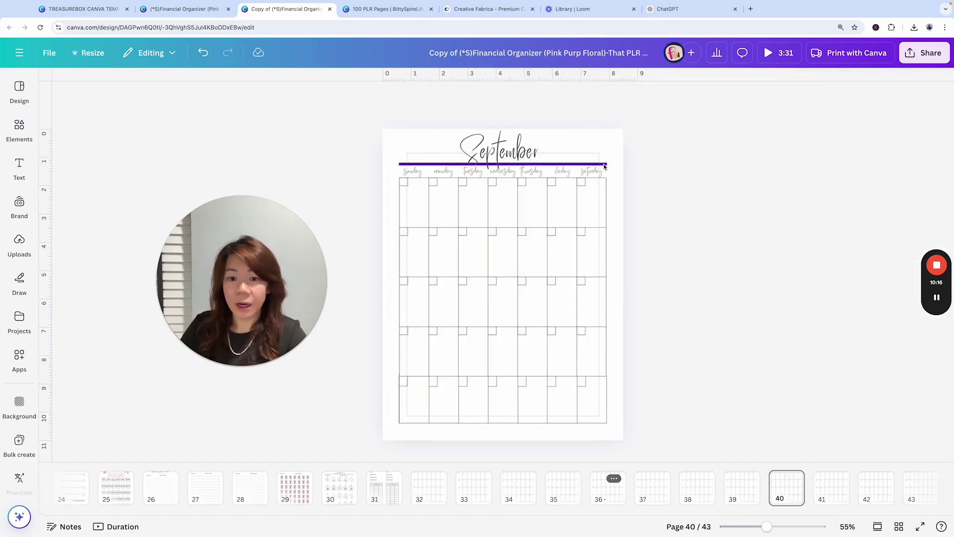
pyautogui.click(605, 164)
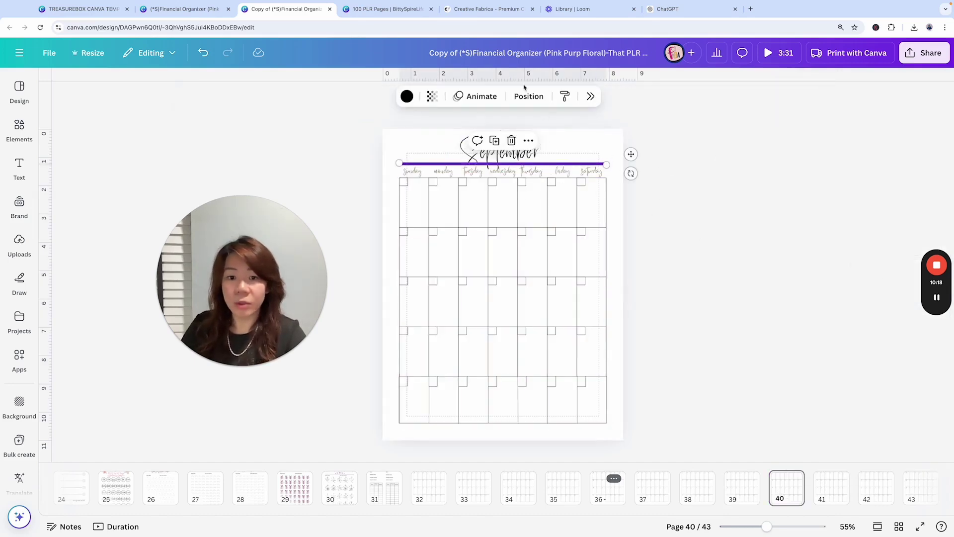
pyautogui.press('Delete')
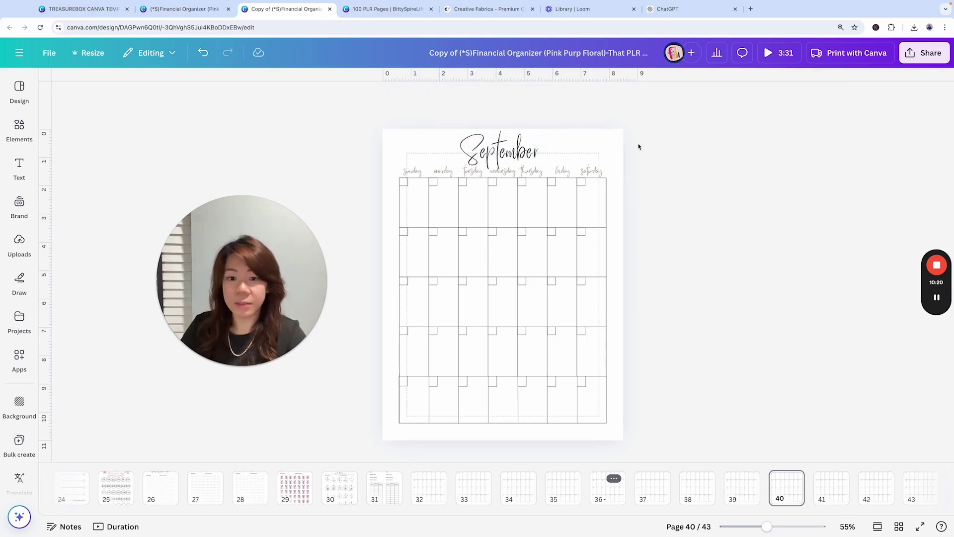
pyautogui.hotkey('ctrl', 'z')
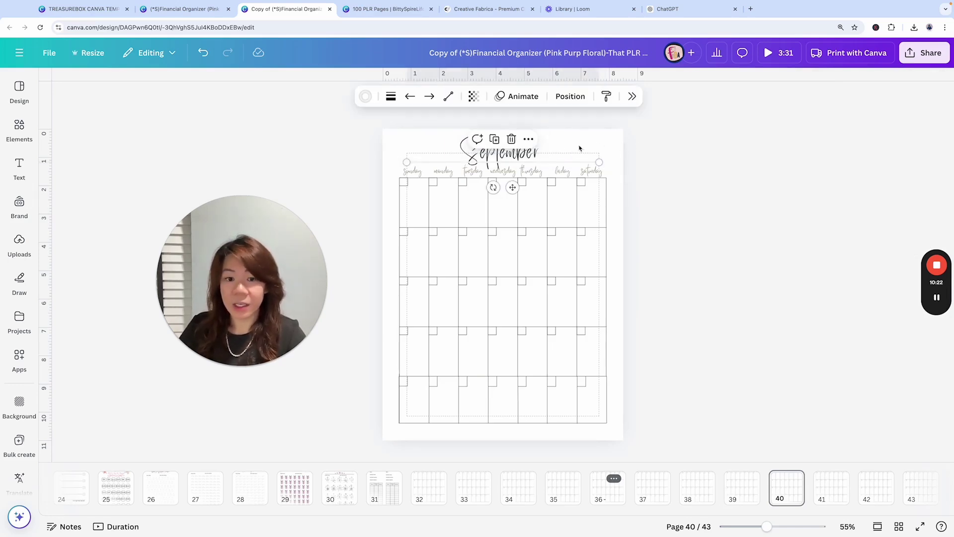
pyautogui.click(570, 98)
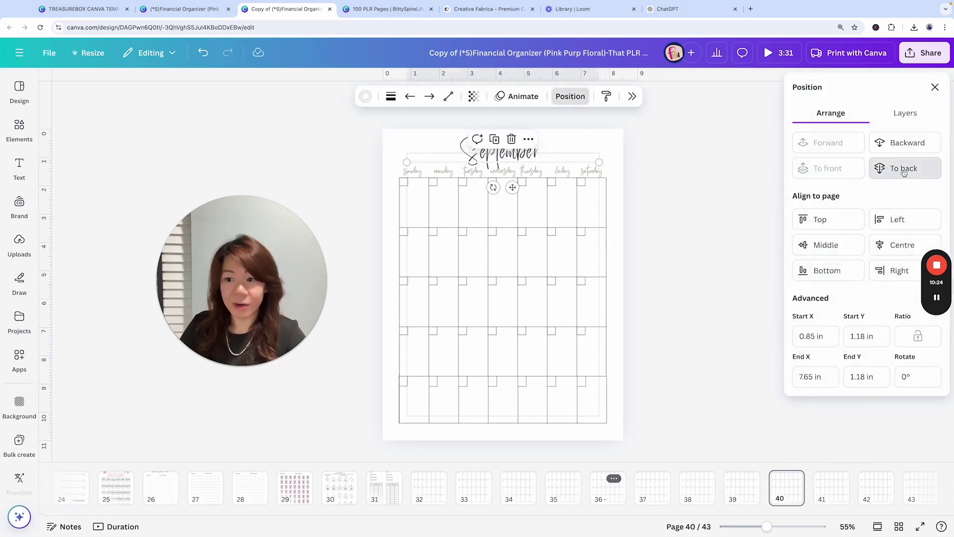
# Step: Ungroup the October calendar and send the line under October to the back
pyautogui.hscroll(1, 799, 494)
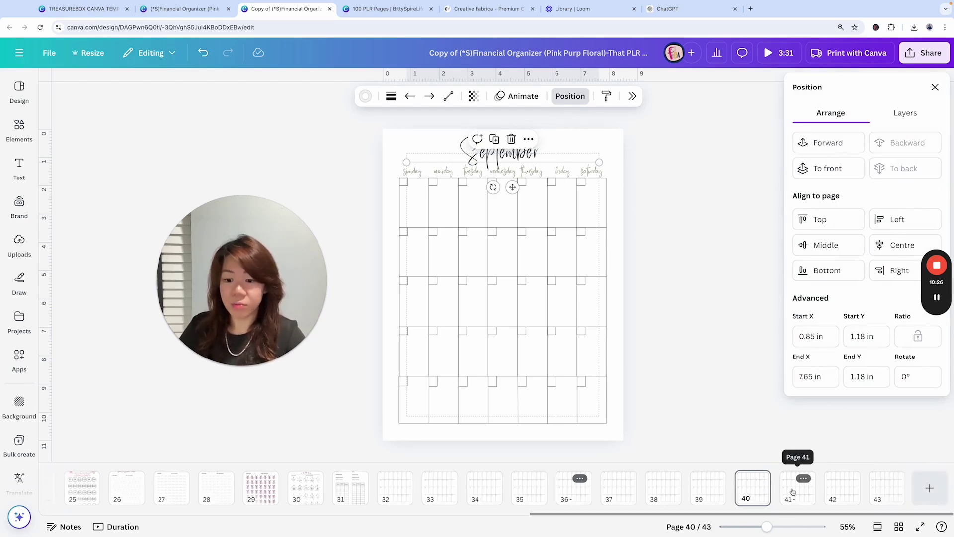
pyautogui.scroll(-3, 583, 158)
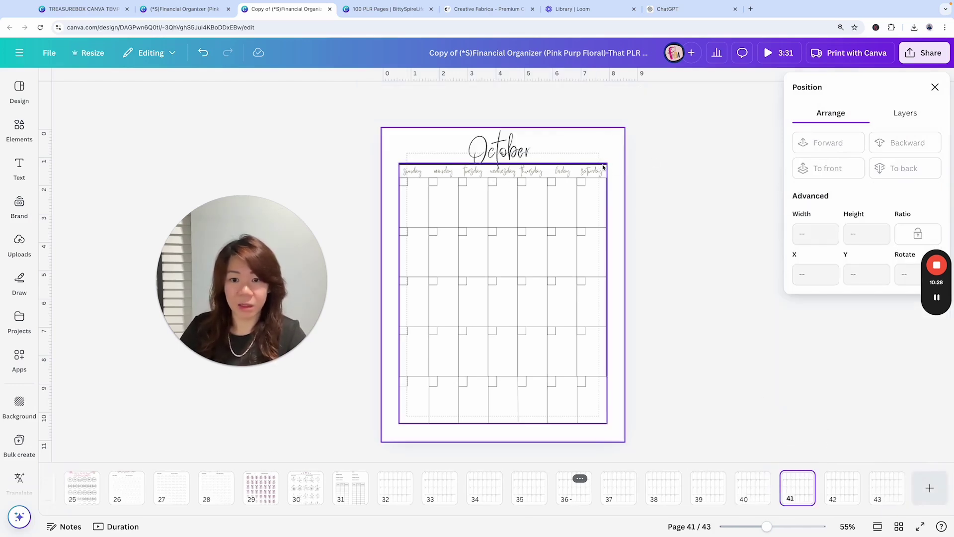
pyautogui.click(541, 160)
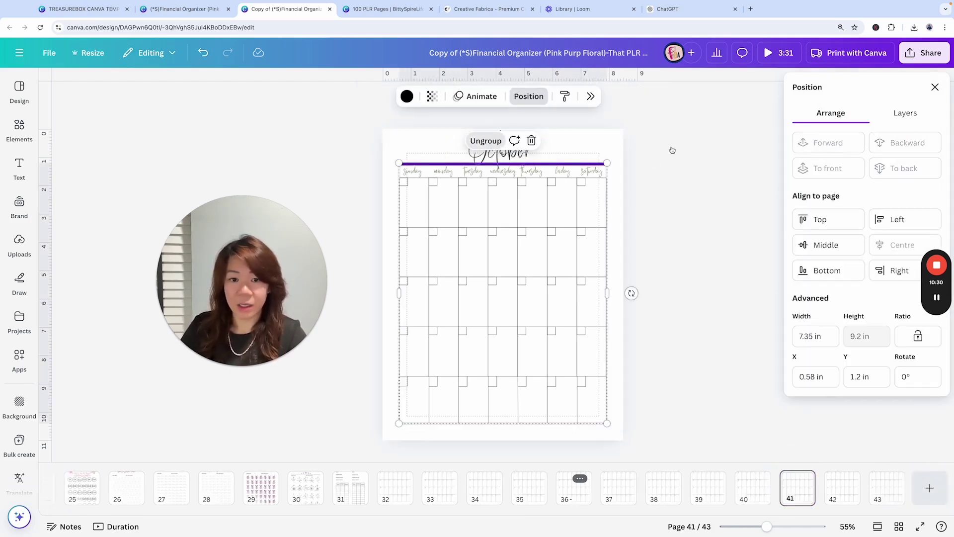
pyautogui.press('super+shift+g')
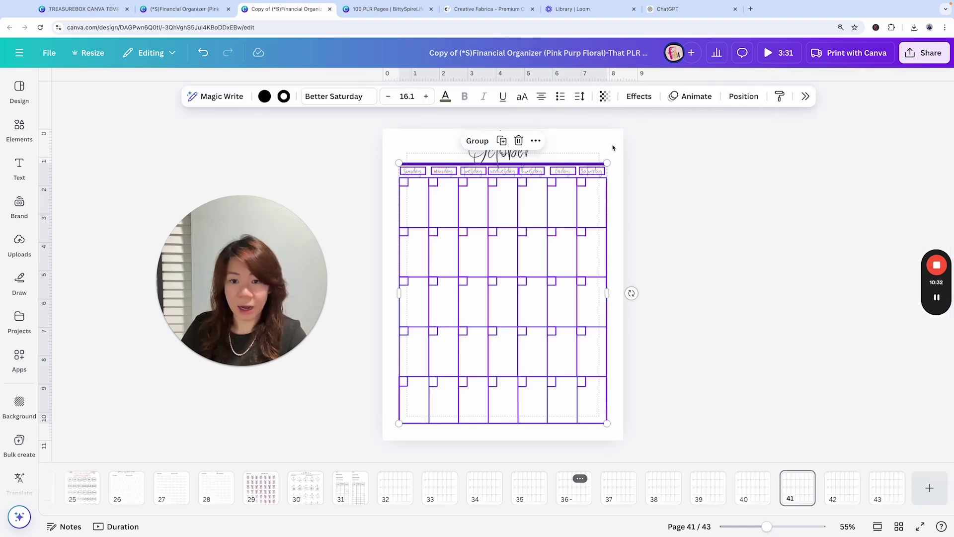
pyautogui.click(613, 147)
pyautogui.click(596, 163)
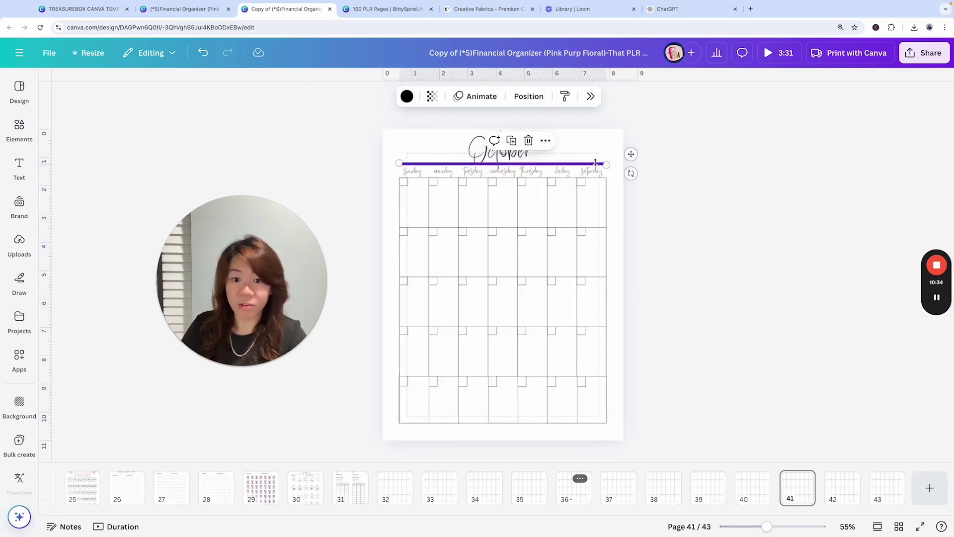
pyautogui.press('Delete')
pyautogui.hotkey('ctrl', 'z')
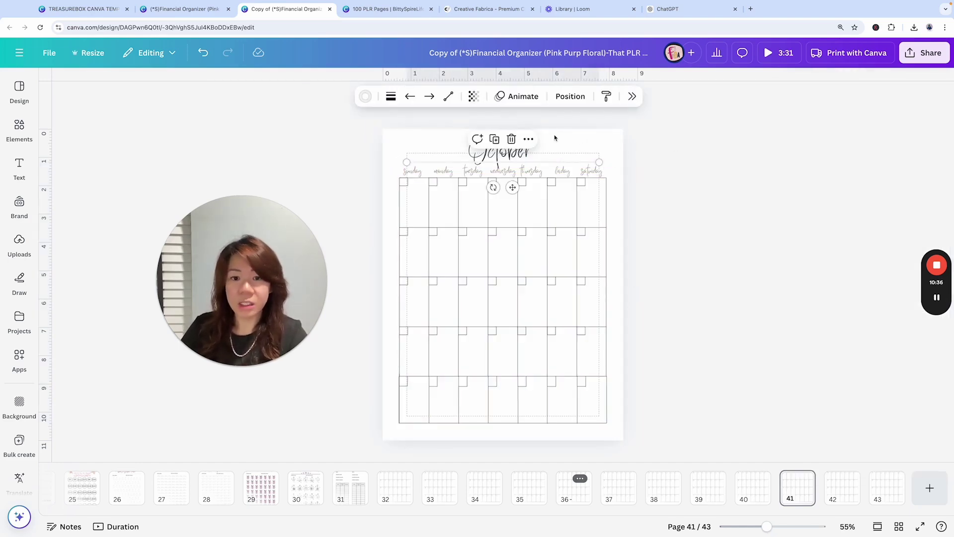
pyautogui.click(570, 96)
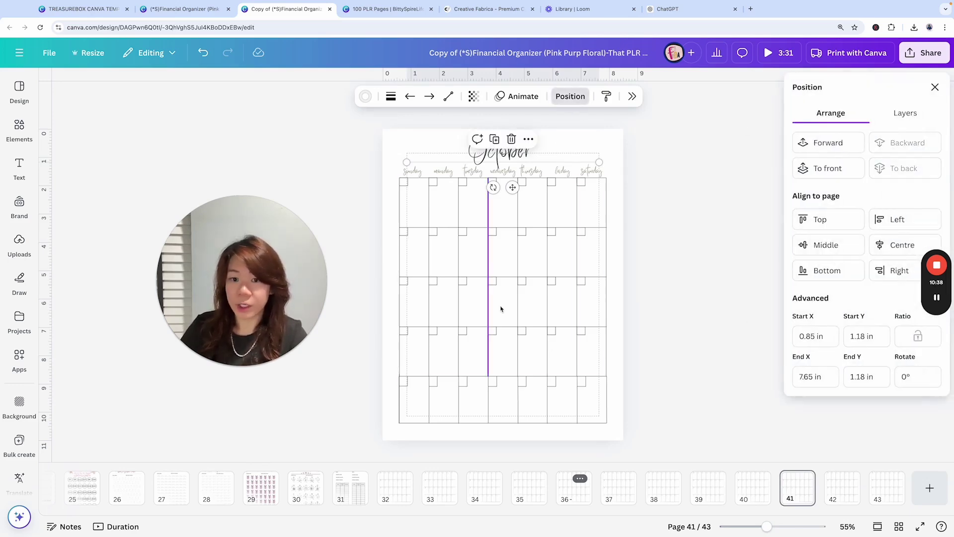
# Step: Ungroup the November calendar and send its thin header line to the back
pyautogui.click(846, 490)
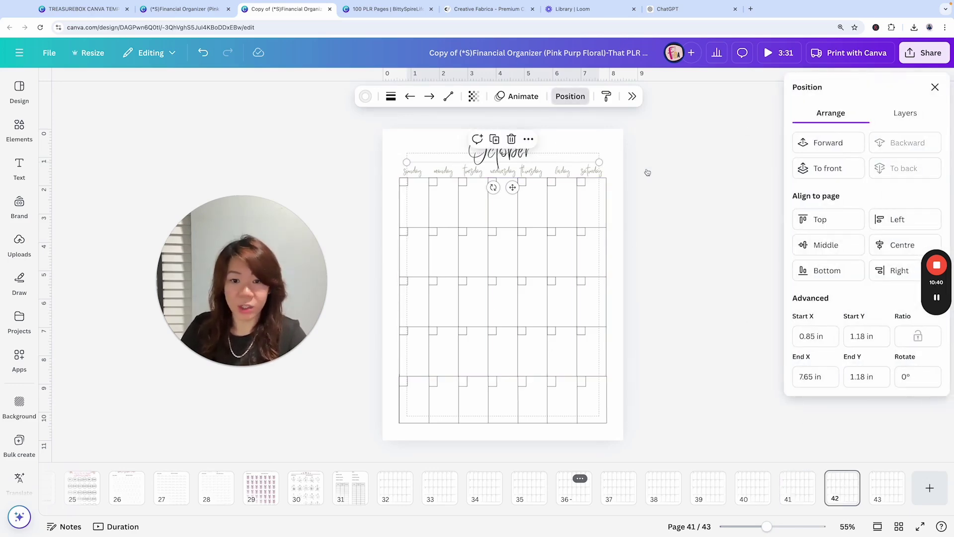
pyautogui.click(598, 164)
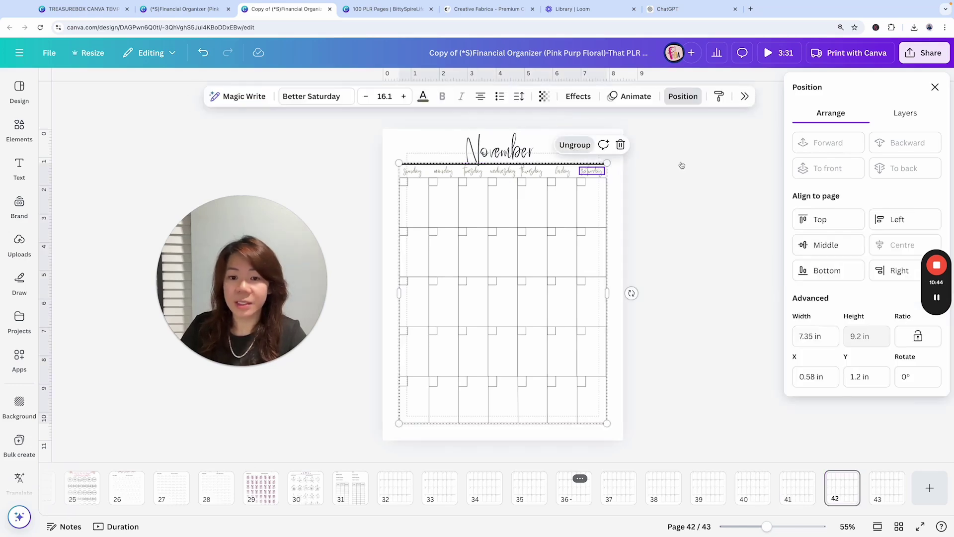
pyautogui.hotkey('ctrl', 'shift', 'g')
pyautogui.press('Escape')
pyautogui.click(616, 155)
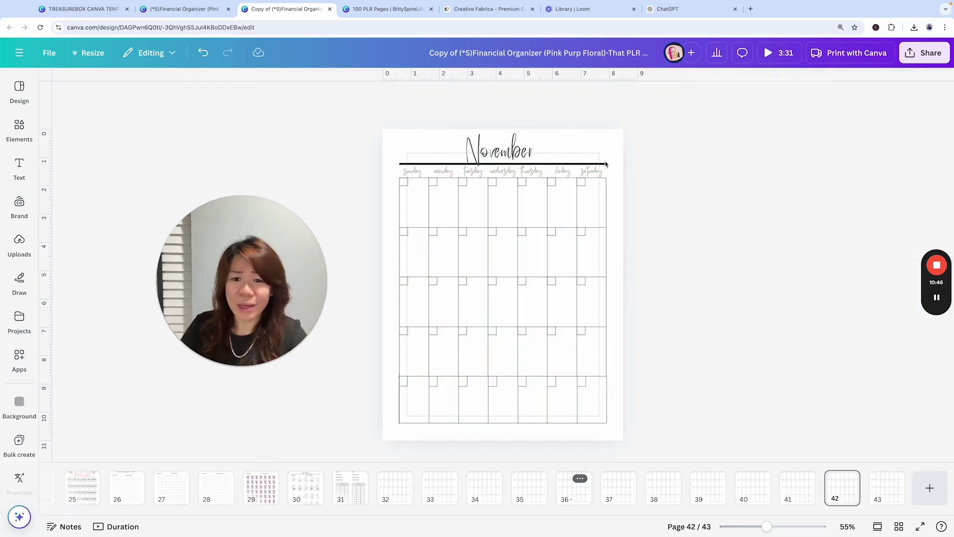
pyautogui.click(606, 164)
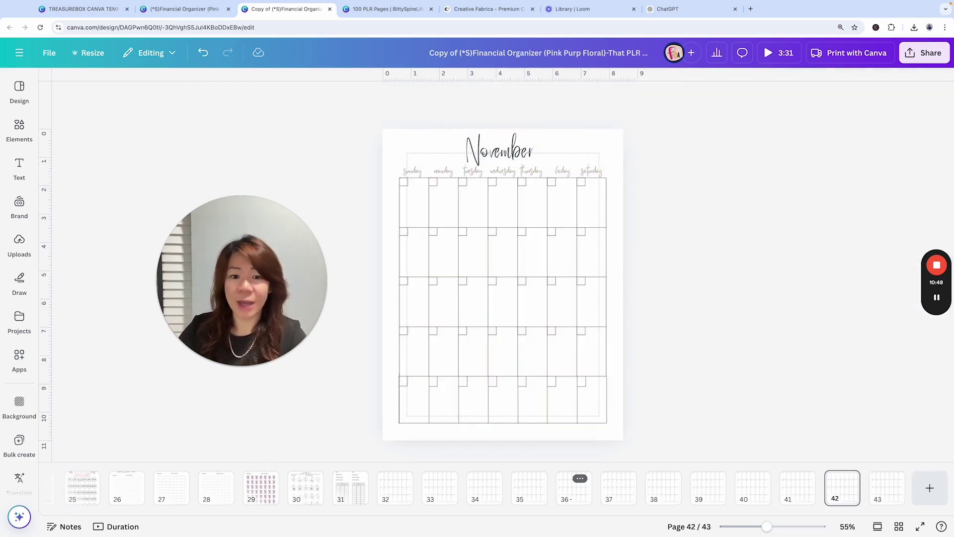
pyautogui.click(599, 162)
pyautogui.click(577, 102)
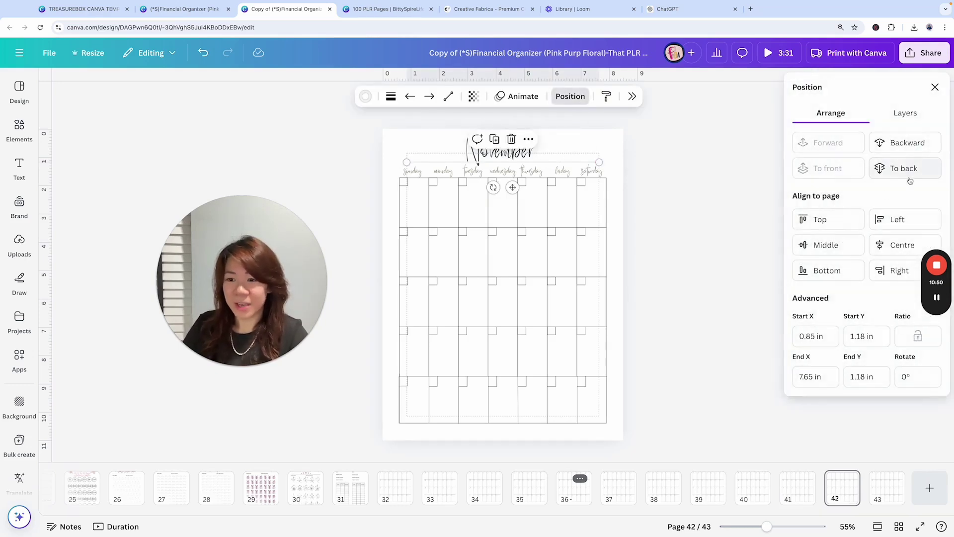
# Step: Ungroup the December calendar and send the line under December to the back
pyautogui.click(887, 484)
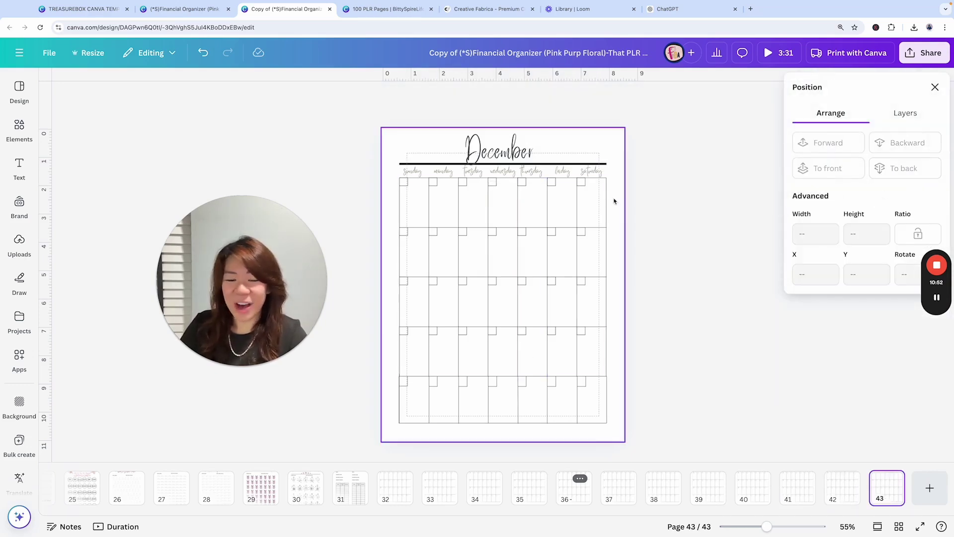
pyautogui.hotkey('ctrl', 'a')
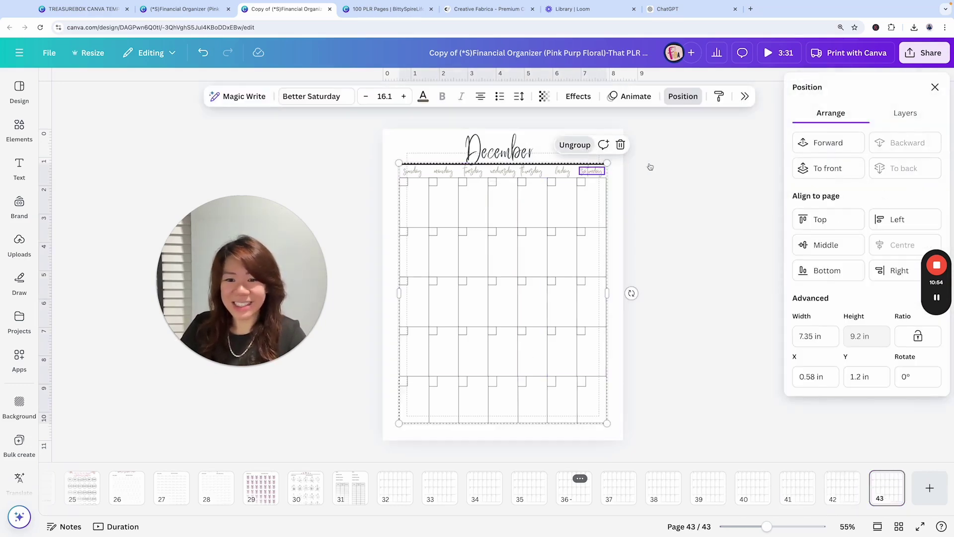
pyautogui.click(658, 176)
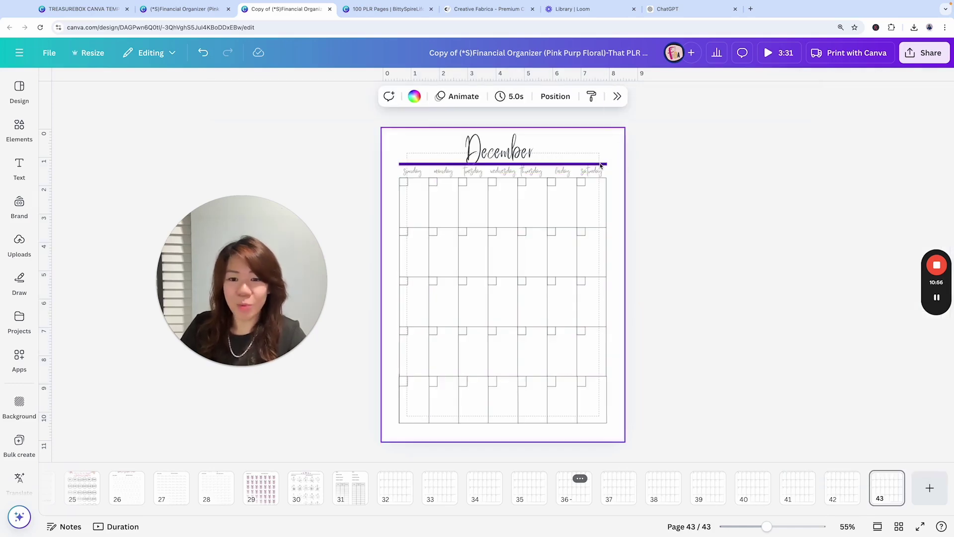
pyautogui.click(603, 169)
pyautogui.click(616, 162)
pyautogui.click(605, 163)
pyautogui.press('Escape')
pyautogui.click(603, 164)
pyautogui.click(571, 95)
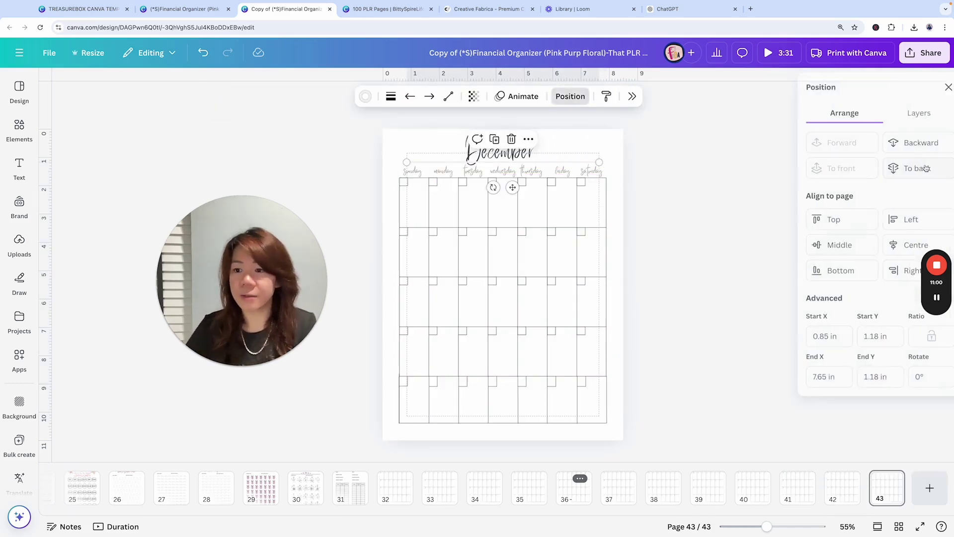
# Step: Switch to grid view and scroll through all the page thumbnails
pyautogui.click(898, 527)
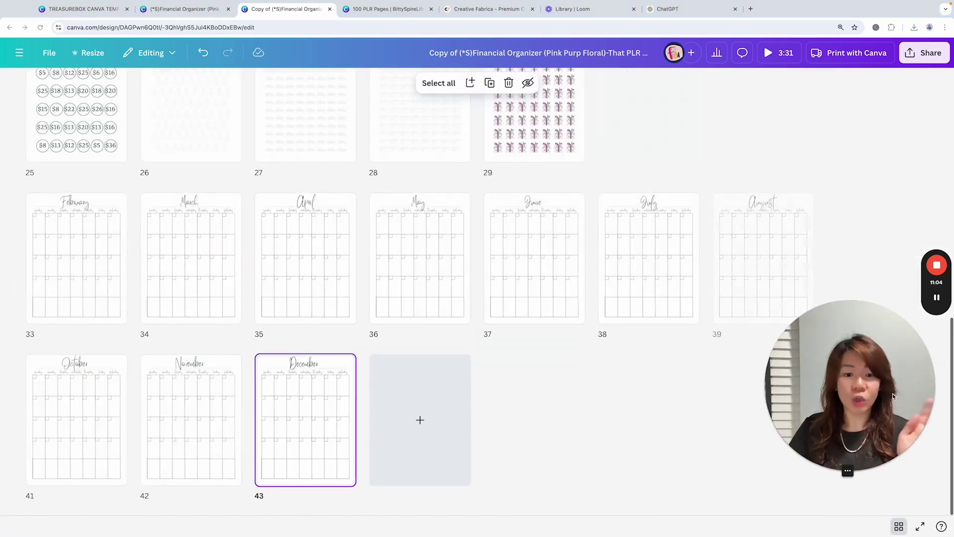
pyautogui.scroll(2, 592, 273)
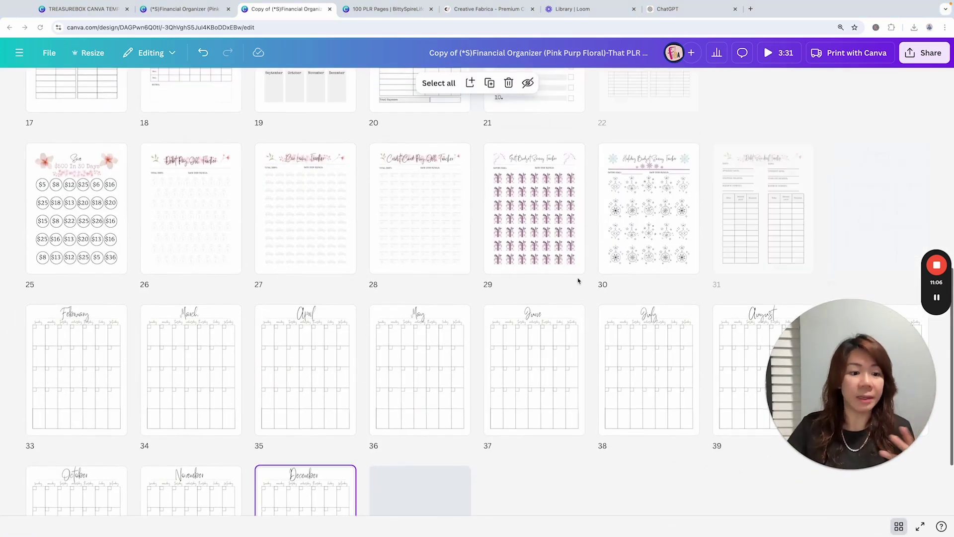
pyautogui.scroll(-2, 587, 276)
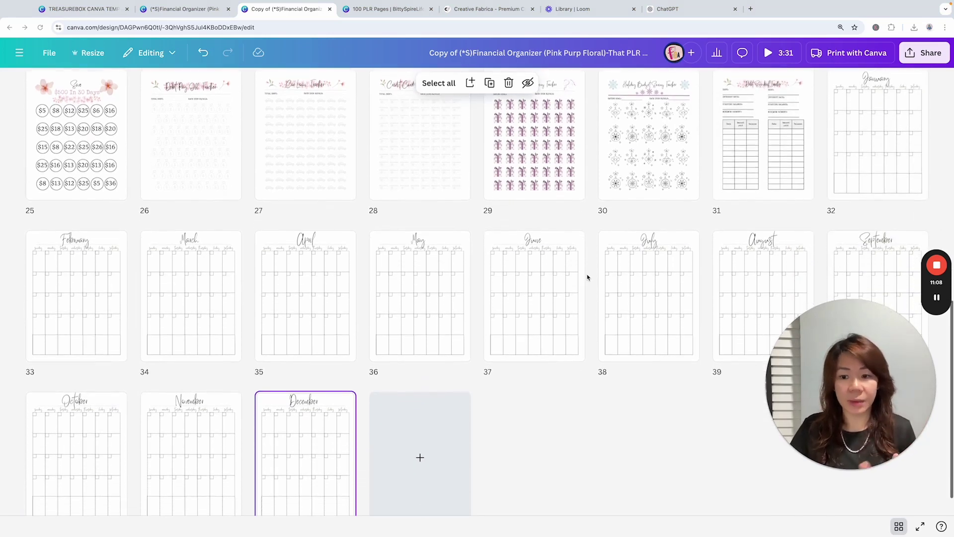
pyautogui.scroll(3, 603, 274)
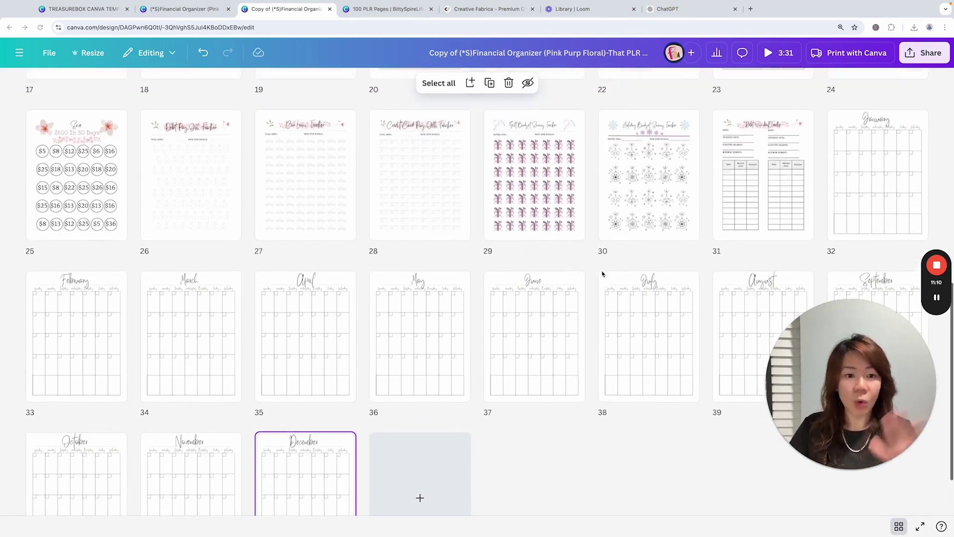
pyautogui.scroll(4, 604, 275)
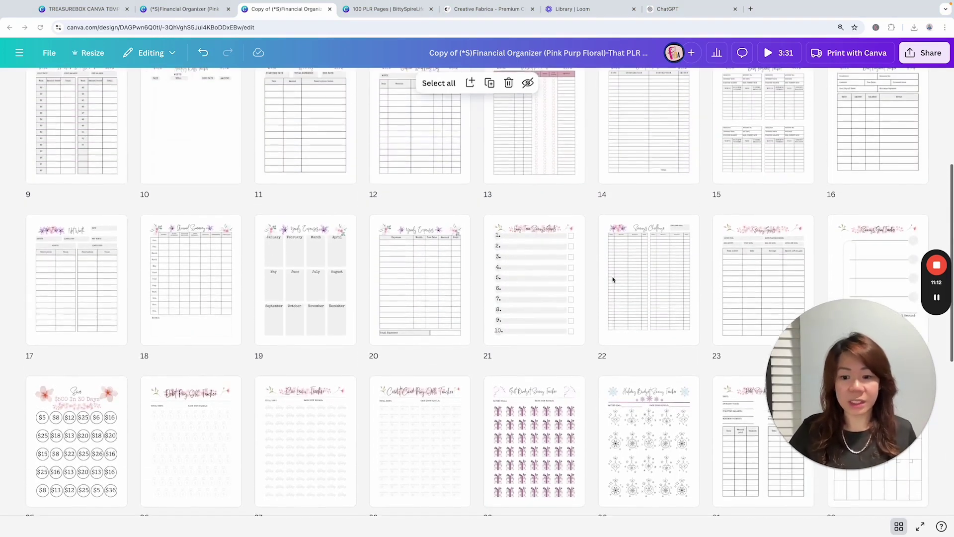
pyautogui.scroll(-2, 613, 279)
pyautogui.scroll(-5, 614, 279)
pyautogui.scroll(4, 614, 279)
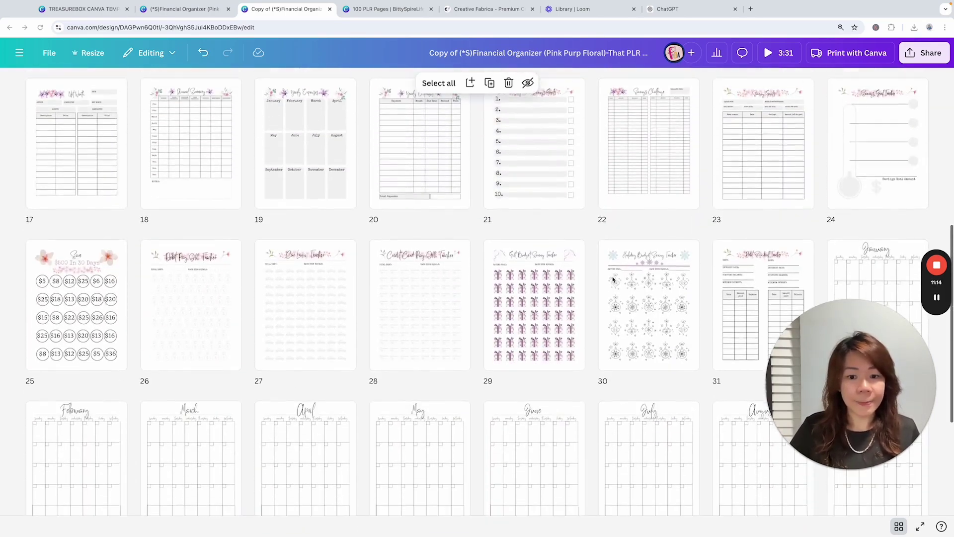
pyautogui.scroll(6, 495, 277)
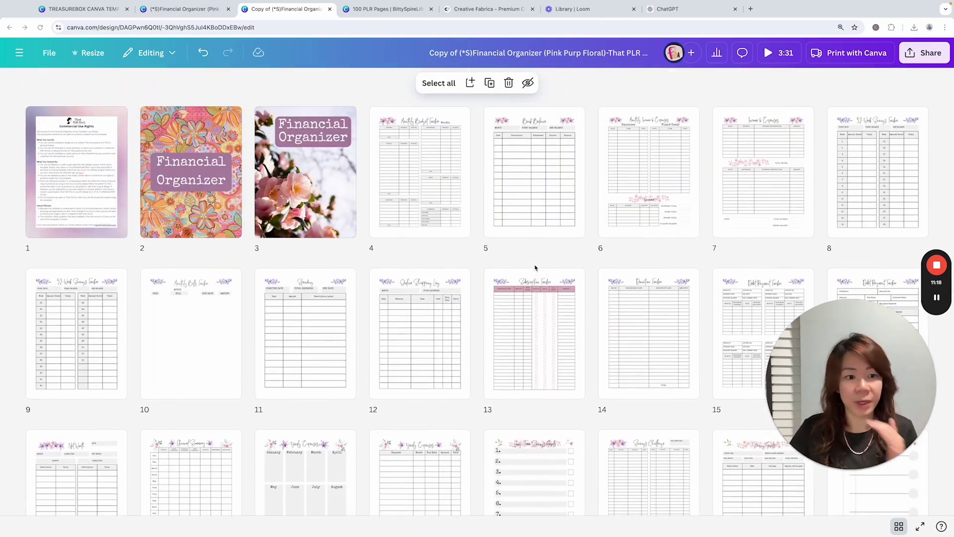
pyautogui.scroll(-1, 535, 269)
pyautogui.scroll(1, 534, 270)
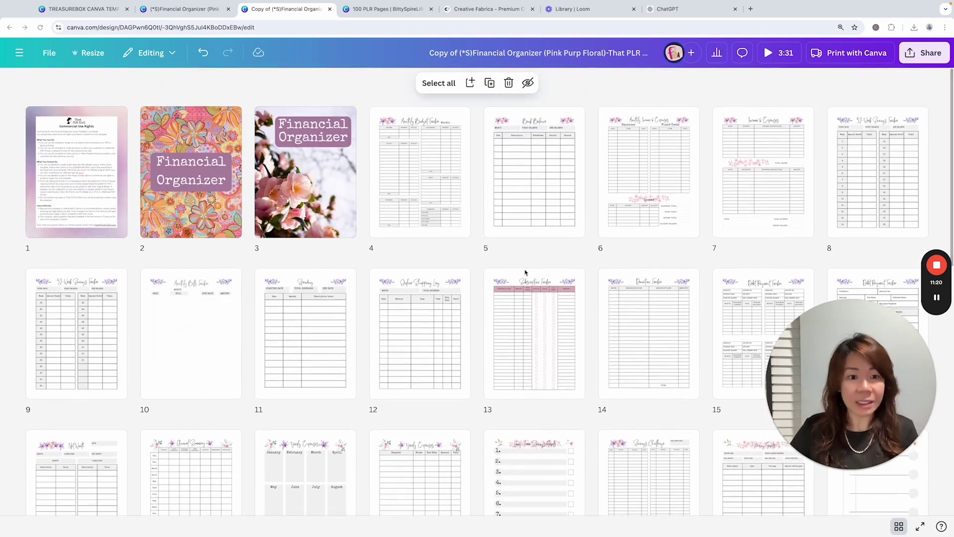
pyautogui.scroll(-10, 514, 230)
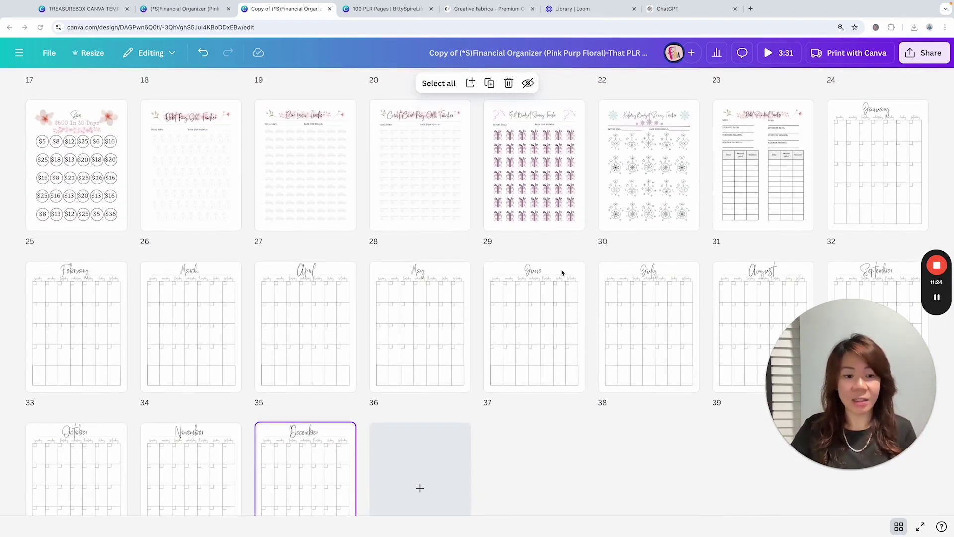
pyautogui.scroll(10, 562, 272)
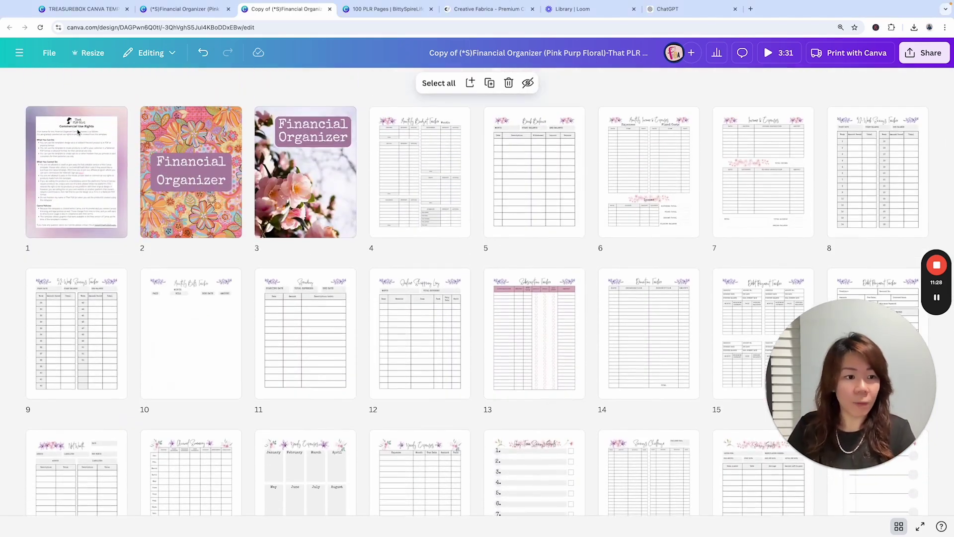
# Step: Delete the usage-rights page and two old covers, then add a blank first page
pyautogui.click(105, 165)
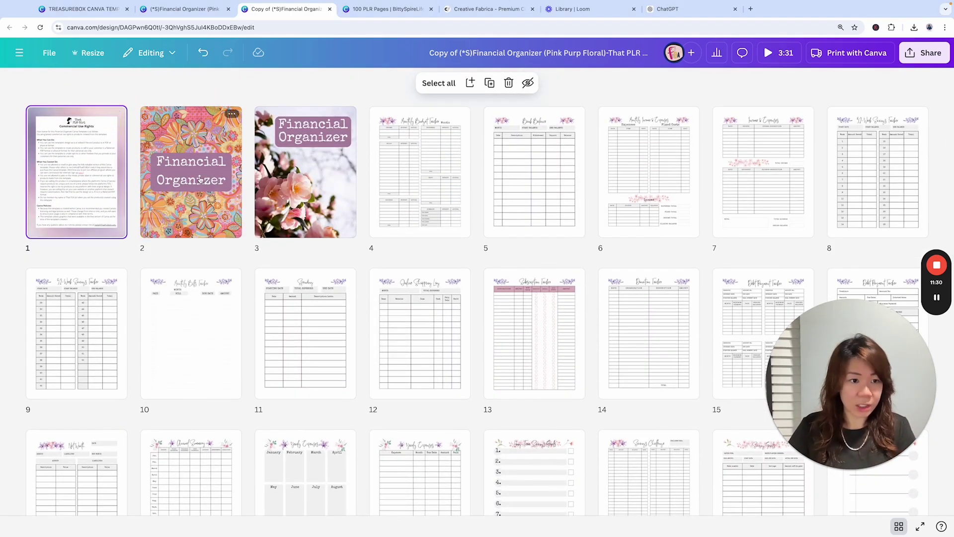
pyautogui.keyDown('shift'); pyautogui.click(276, 189); pyautogui.keyUp('shift')
pyautogui.press('Delete')
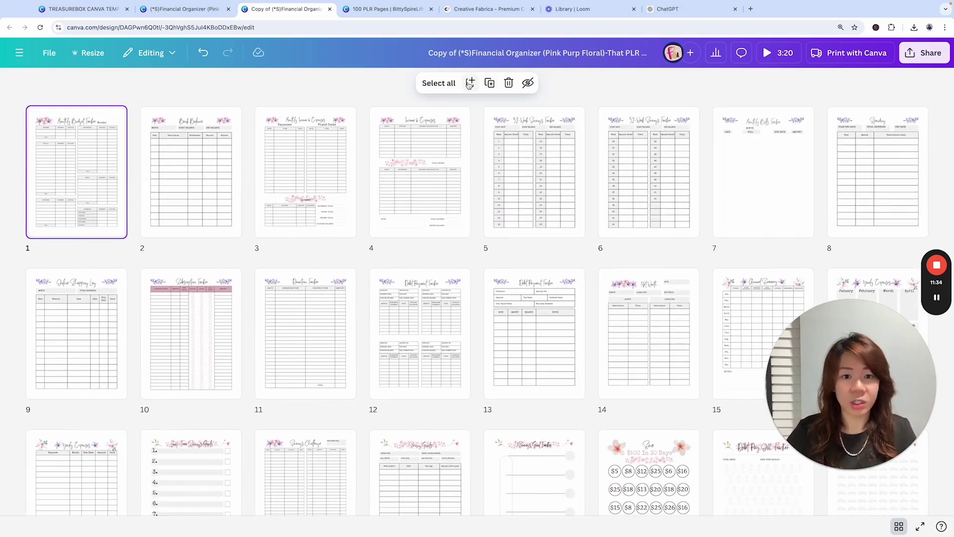
pyautogui.click(469, 84)
pyautogui.moveTo(223, 155); pyautogui.dragTo(38, 166)
# Step: Copy the Monthly Budget Tracker title and paste it onto the blank first page
pyautogui.doubleClick(216, 154)
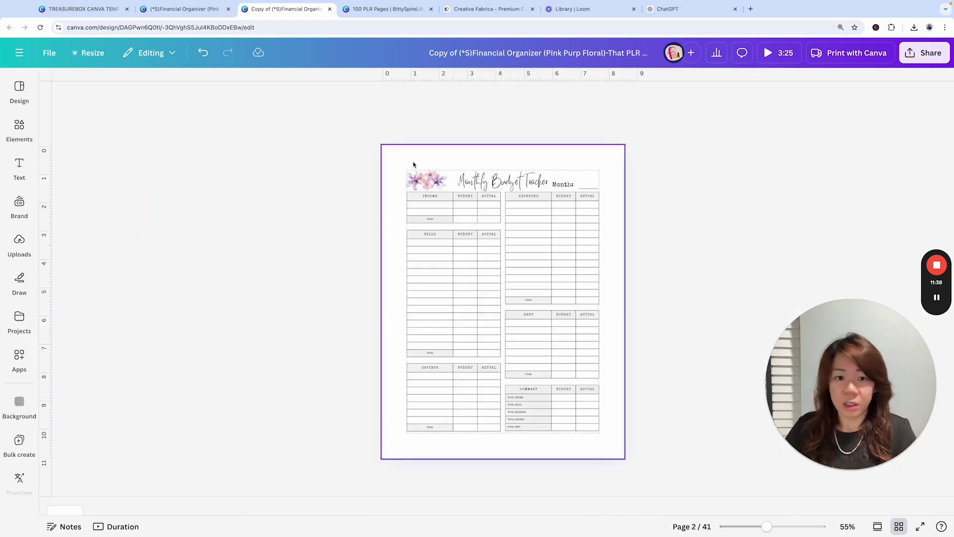
pyautogui.click(422, 164)
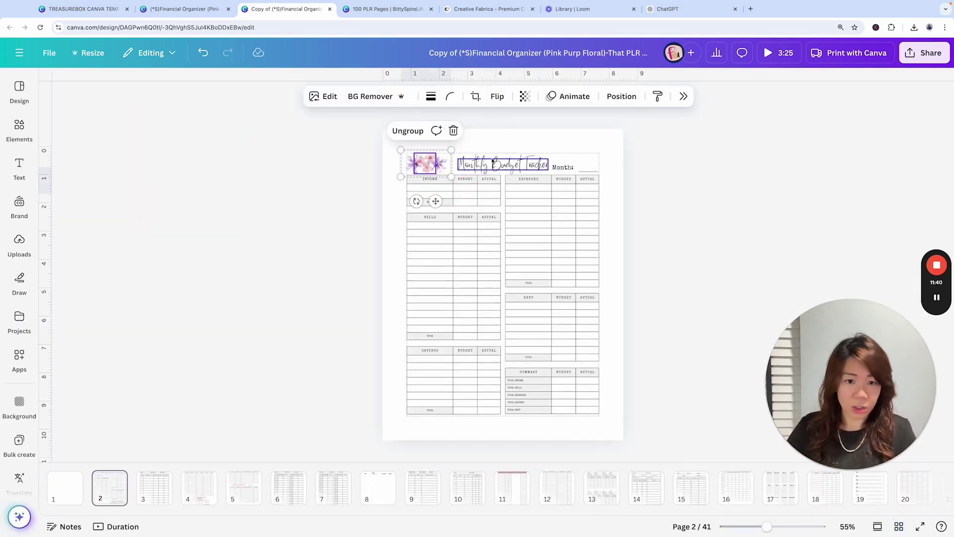
pyautogui.click(491, 138)
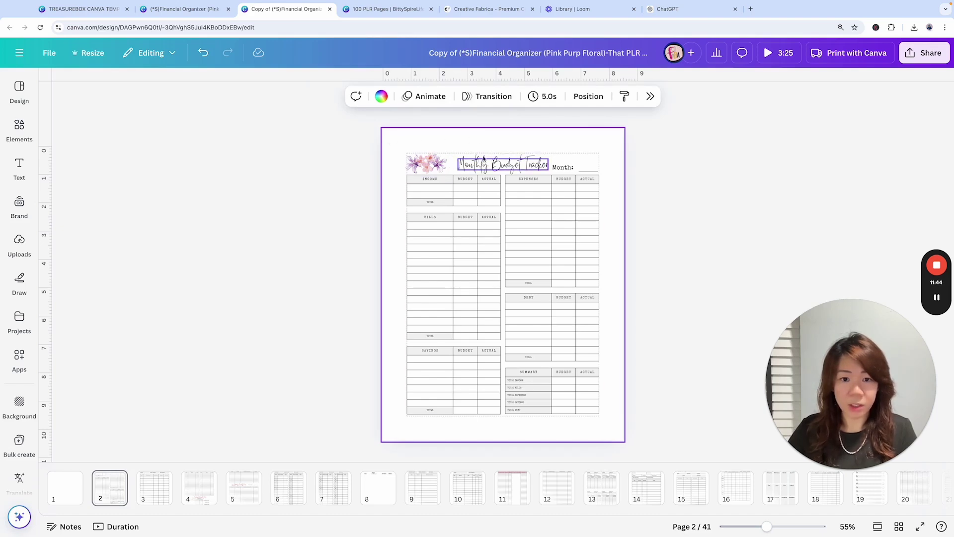
pyautogui.click(517, 165)
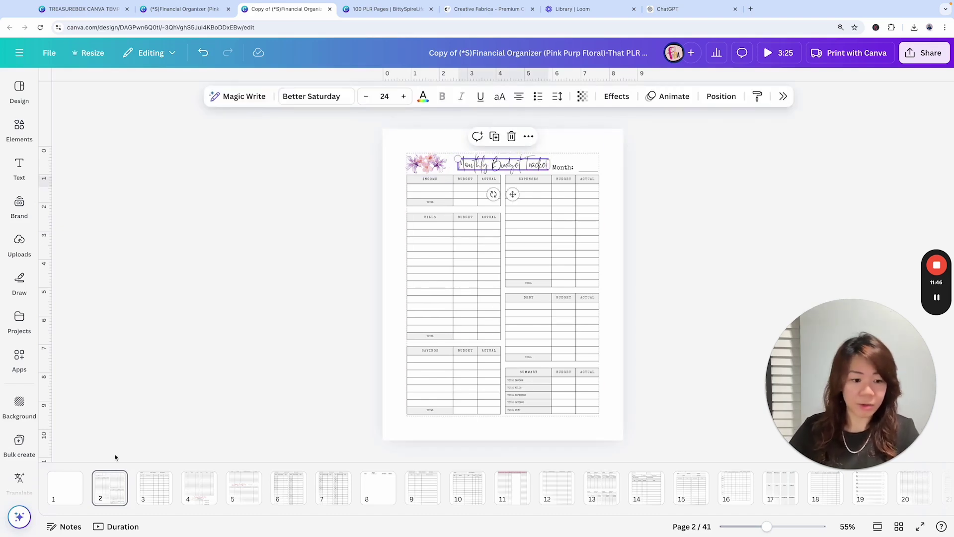
pyautogui.click(56, 493)
pyautogui.write('Monthly Budget Tracker')
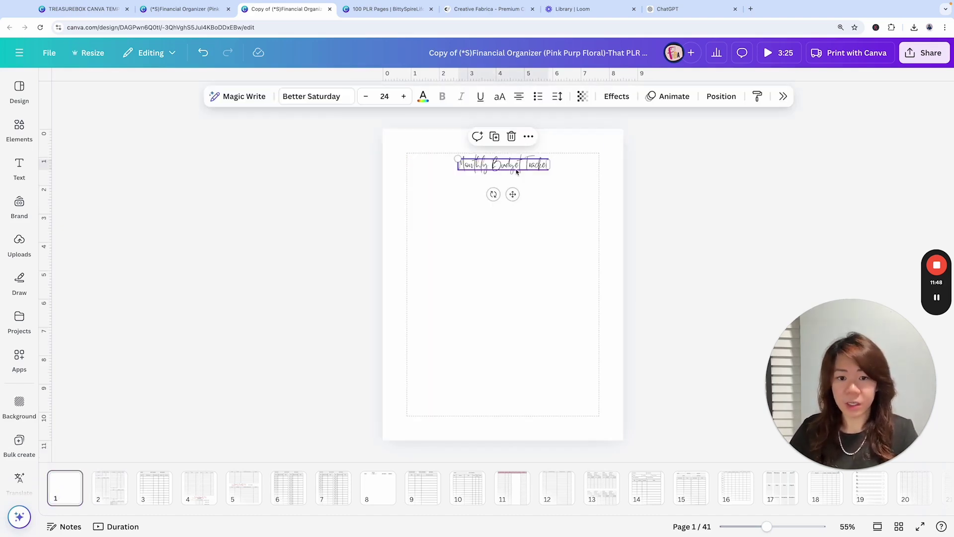
# Step: Enlarge the pasted title and retype it as 'Financial' and 'Organizer' on two lines
pyautogui.moveTo(457, 159); pyautogui.dragTo(410, 149)
pyautogui.doubleClick(470, 162)
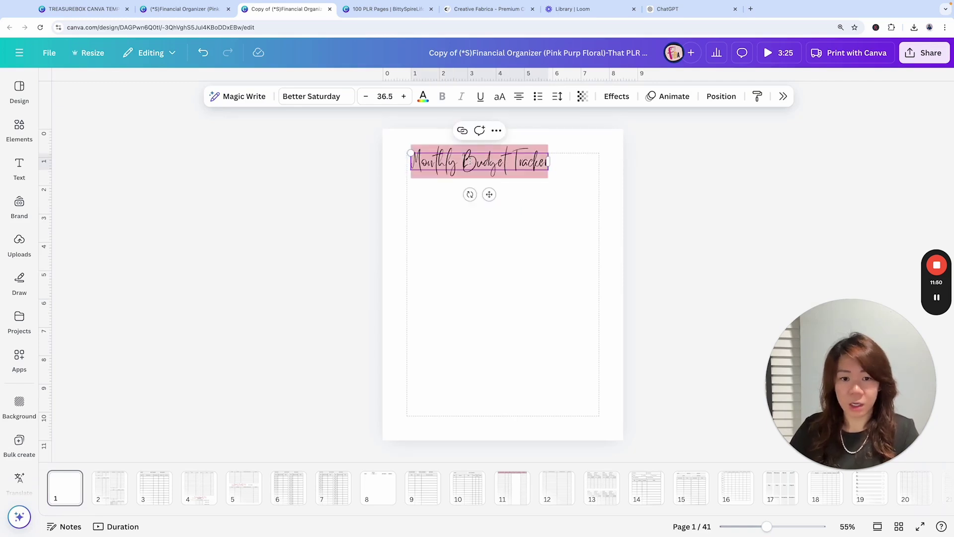
pyautogui.write('Finanacia')
pyautogui.press('BackSpace')
pyautogui.press('BackSpace')
pyautogui.press('BackSpace')
pyautogui.press('BackSpace')
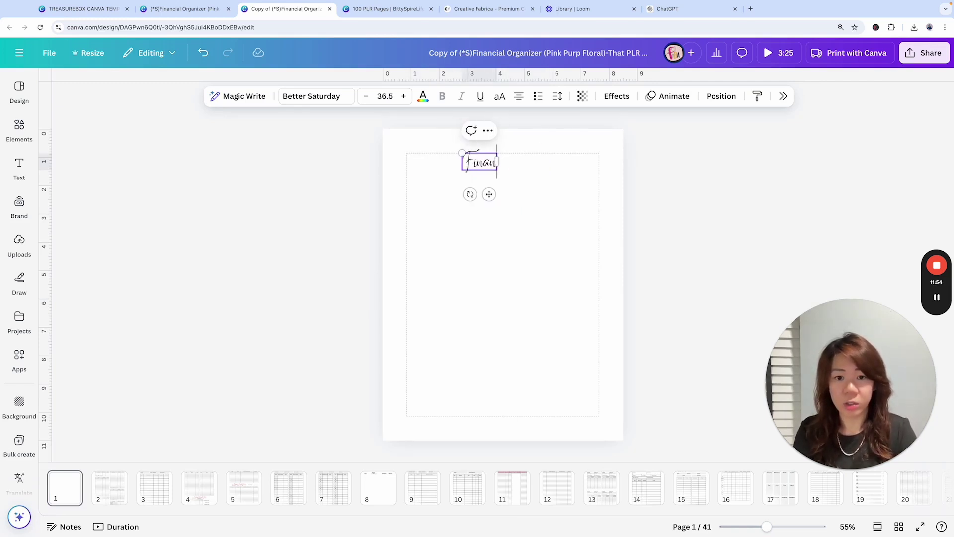
pyautogui.write('cial')
pyautogui.press('Return')
pyautogui.write('Organiz')
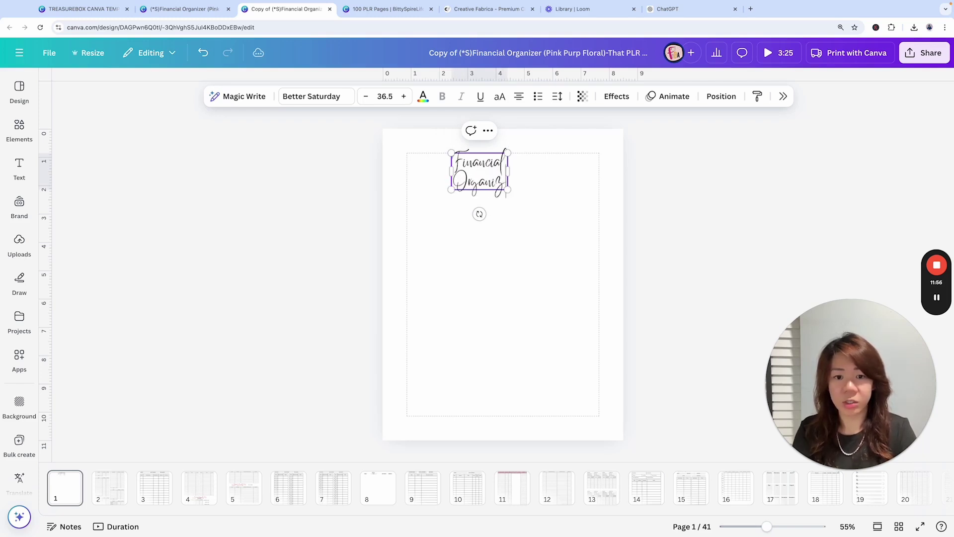
pyautogui.write('er')
pyautogui.click(528, 177)
# Step: Enlarge the Financial Organizer title and centre it on the page
pyautogui.click(489, 174)
pyautogui.moveTo(510, 189); pyautogui.dragTo(591, 269)
pyautogui.moveTo(520, 171); pyautogui.dragTo(490, 231)
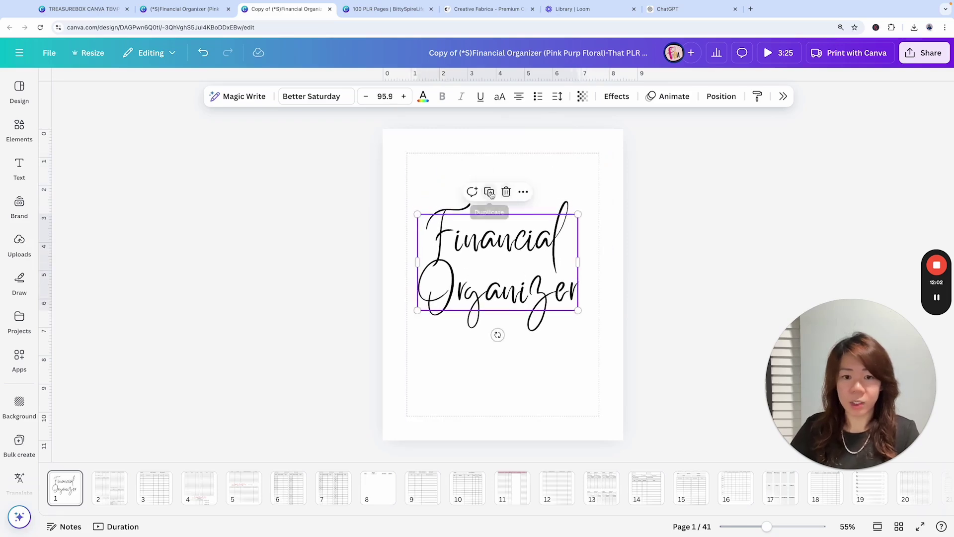
pyautogui.moveTo(562, 288)
pyautogui.mouseDown()
pyautogui.moveTo(572, 323)
pyautogui.moveTo(569, 282)
pyautogui.mouseUp()
# Step: Trim the duplicated title down to 'Organizer' and move it lower
pyautogui.click(577, 313)
pyautogui.press('BackSpace')
pyautogui.press('BackSpace')
pyautogui.press('BackSpace')
pyautogui.press('BackSpace')
pyautogui.press('BackSpace')
pyautogui.press('BackSpace')
pyautogui.press('BackSpace')
pyautogui.press('BackSpace')
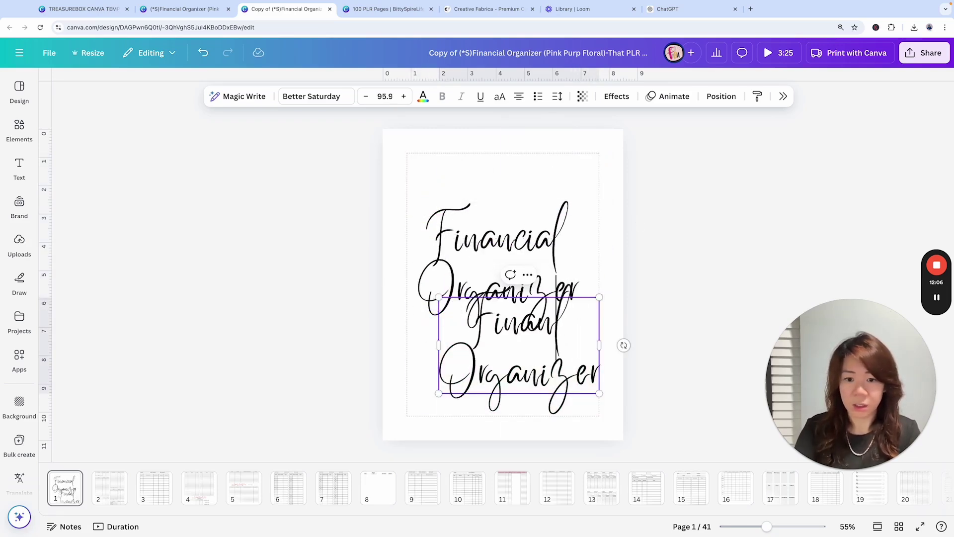
pyautogui.press('BackSpace')
pyautogui.press('Delete')
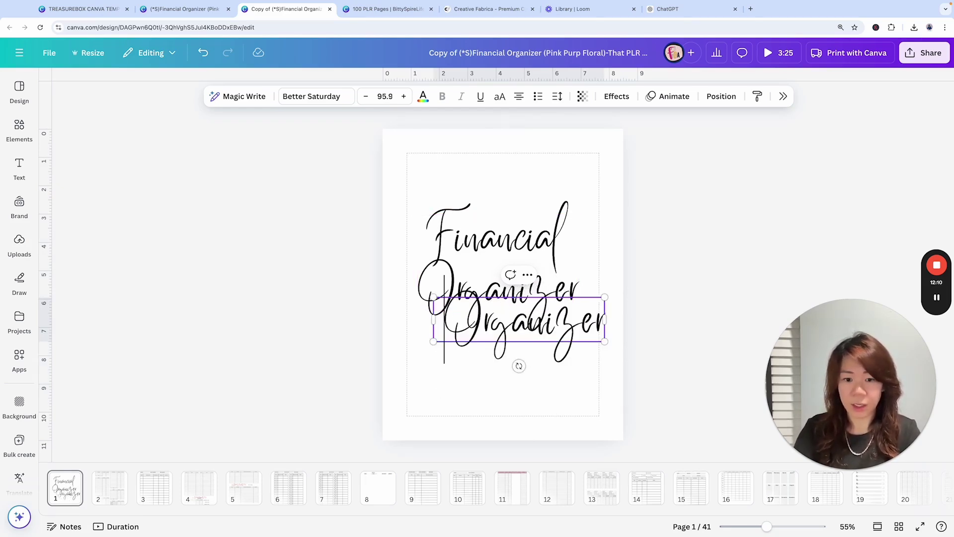
pyautogui.click(665, 264)
pyautogui.moveTo(555, 334); pyautogui.dragTo(551, 377)
# Step: Reduce the upper title to 'Financial' and place 'Organizer' just below it
pyautogui.click(571, 284)
pyautogui.click(570, 285)
pyautogui.press('BackSpace')
pyautogui.press('BackSpace')
pyautogui.press('BackSpace')
pyautogui.press('BackSpace')
pyautogui.press('BackSpace')
pyautogui.press('BackSpace')
pyautogui.press('BackSpace')
pyautogui.press('BackSpace')
pyautogui.press('BackSpace')
pyautogui.press('BackSpace')
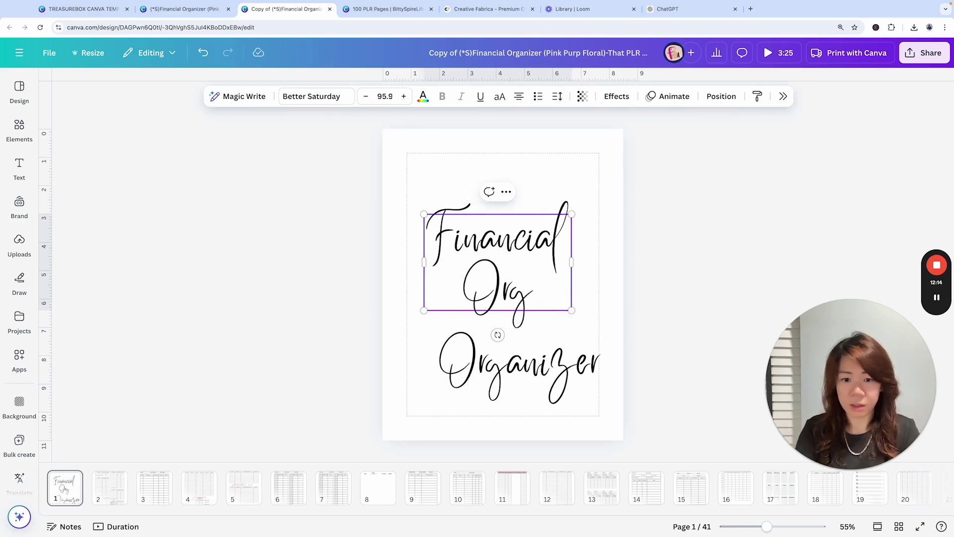
pyautogui.click(701, 260)
pyautogui.moveTo(494, 234); pyautogui.dragTo(476, 231)
pyautogui.moveTo(529, 378); pyautogui.dragTo(467, 293)
pyautogui.click(739, 256)
# Step: Shrink both title words slightly and centre them together on the page
pyautogui.moveTo(648, 323); pyautogui.dragTo(362, 183)
pyautogui.moveTo(412, 212); pyautogui.dragTo(429, 220)
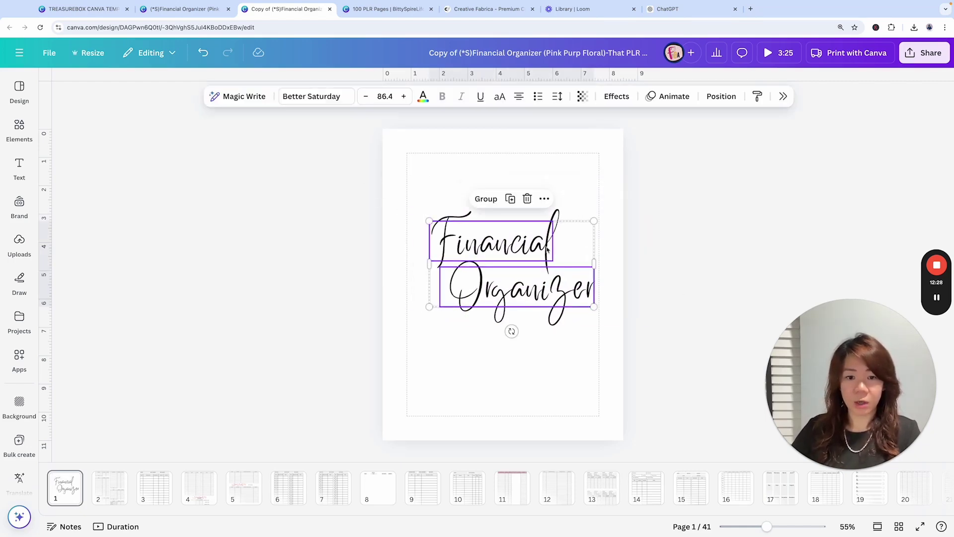
pyautogui.moveTo(547, 250); pyautogui.dragTo(503, 256)
pyautogui.click(354, 373)
# Step: Select the whole floral group on the Monthly Budget Tracker page
pyautogui.click(117, 492)
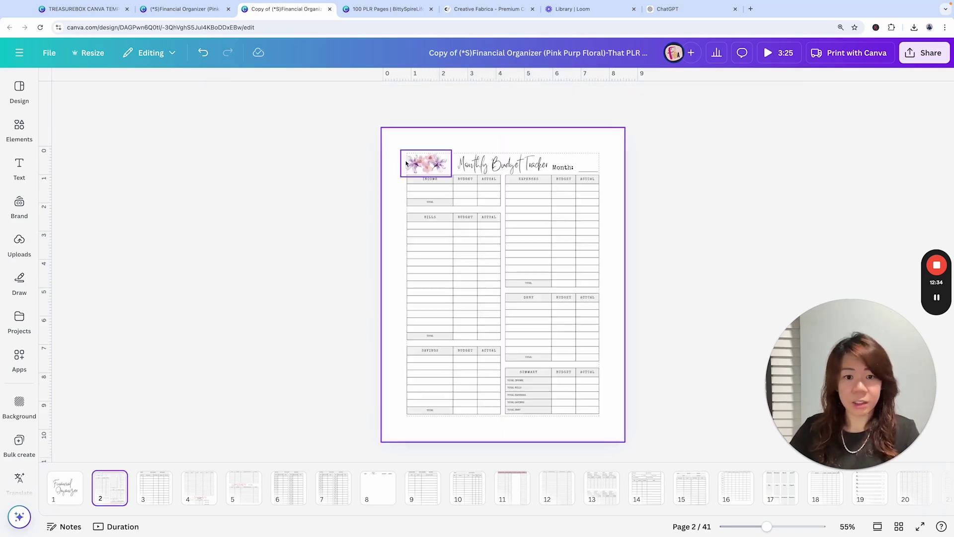
pyautogui.click(415, 162)
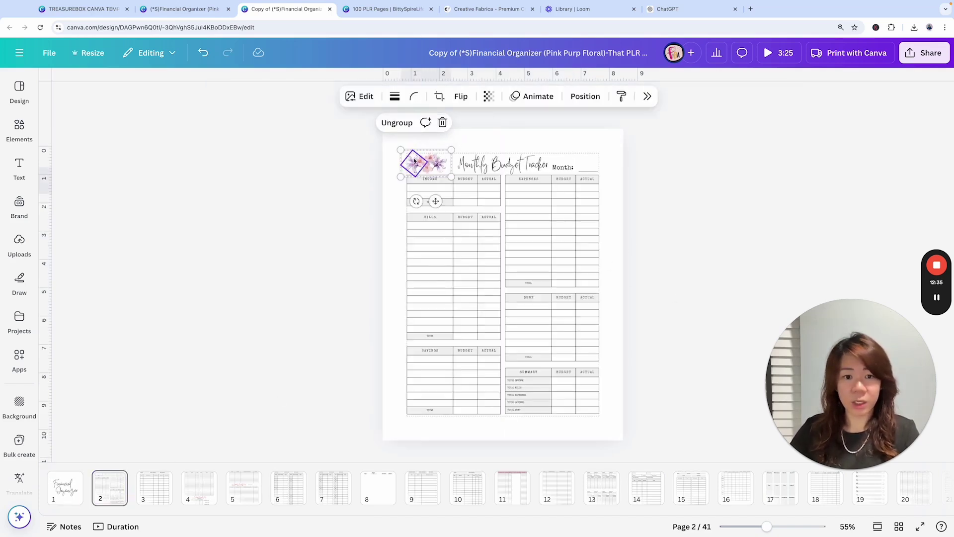
pyautogui.click(439, 143)
pyautogui.press('super+a')
pyautogui.click(398, 141)
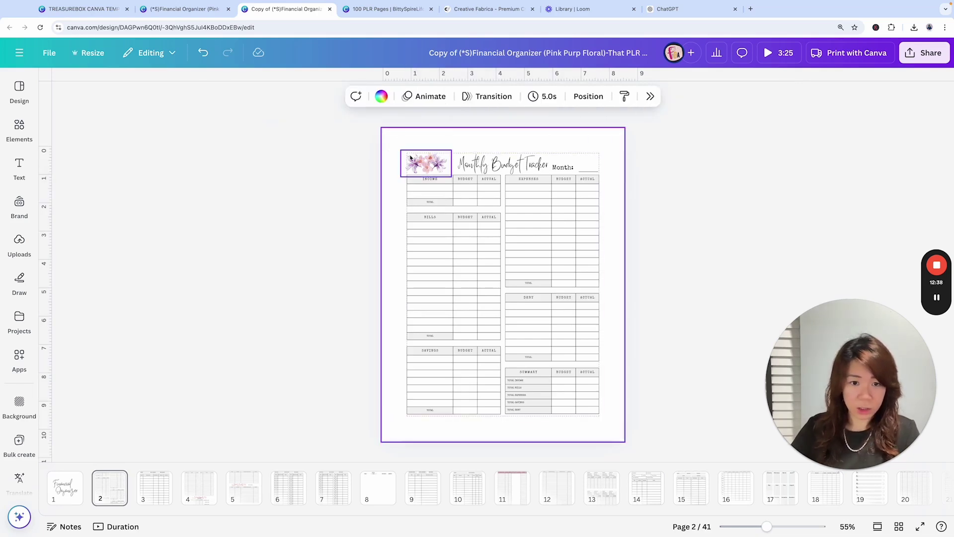
pyautogui.click(410, 158)
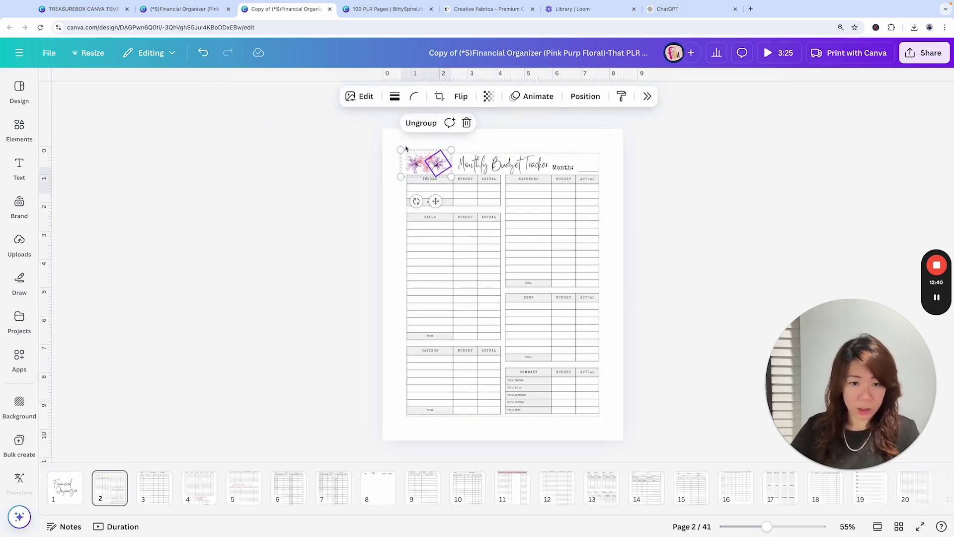
pyautogui.click(405, 150)
pyautogui.click(405, 160)
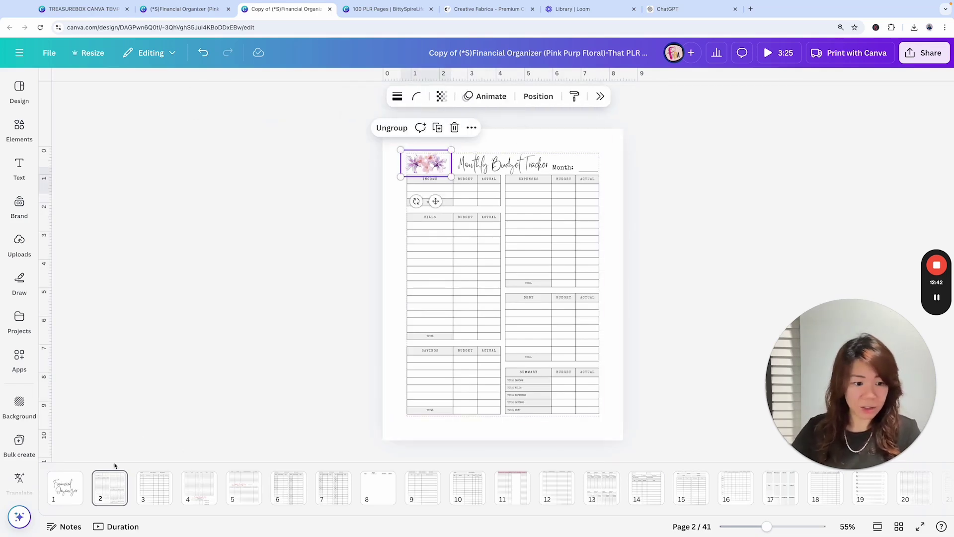
# Step: Paste the flowers onto the cover, enlarge them below the title, and send them to back
pyautogui.click(64, 487)
pyautogui.hotkey('ctrl', 'v')
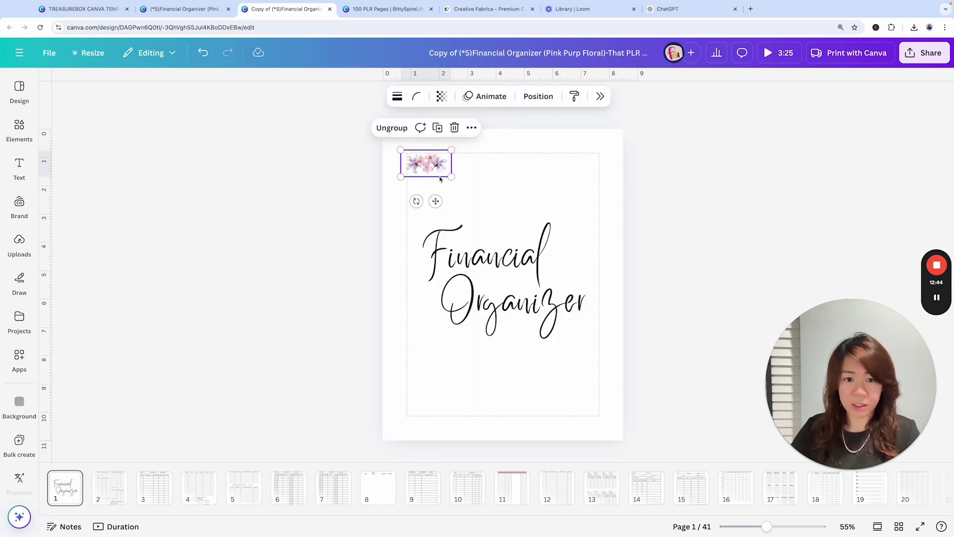
pyautogui.moveTo(452, 176); pyautogui.dragTo(592, 251)
pyautogui.moveTo(476, 195); pyautogui.dragTo(488, 347)
pyautogui.click(539, 96)
pyautogui.click(918, 168)
pyautogui.click(578, 368)
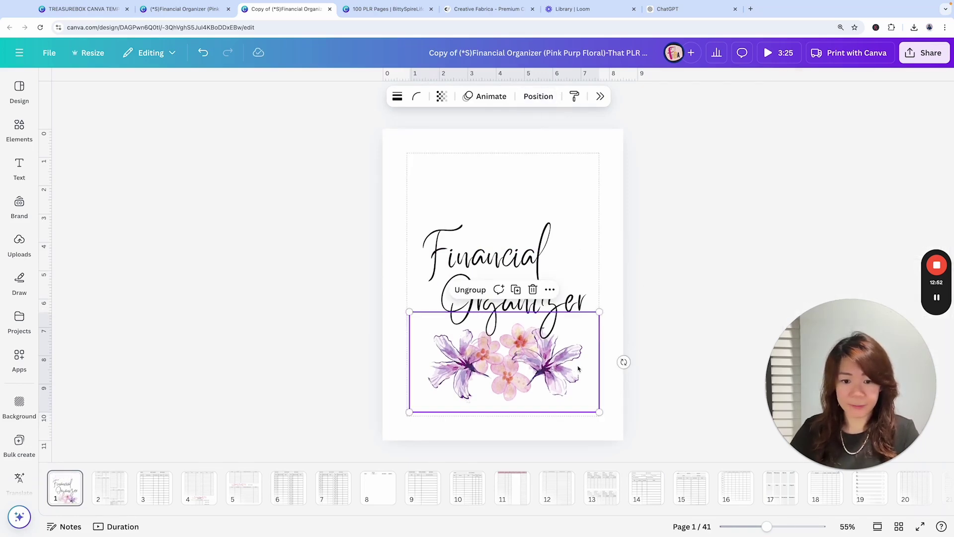
pyautogui.click(646, 312)
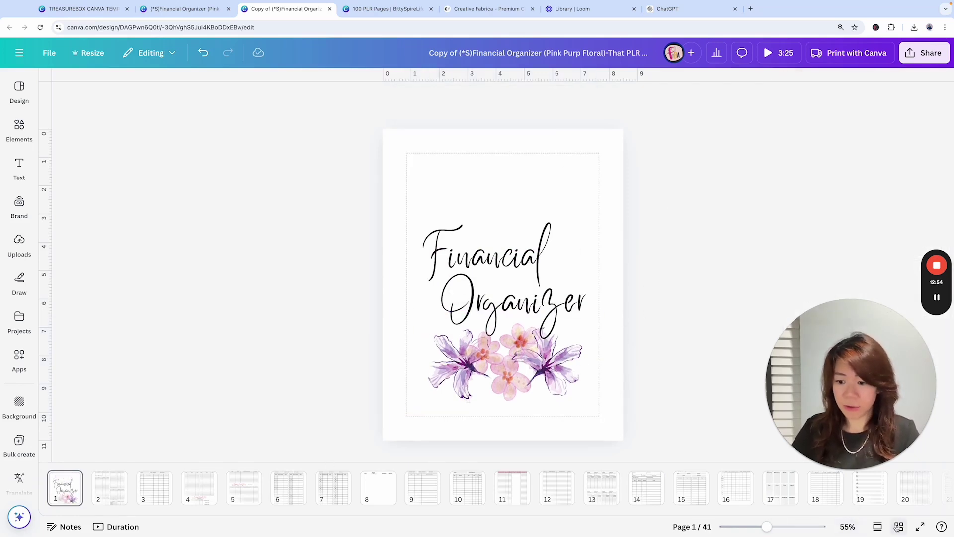
# Step: Inspect the floral Income heading group on the Monthly Income & Expenses page
pyautogui.click(898, 527)
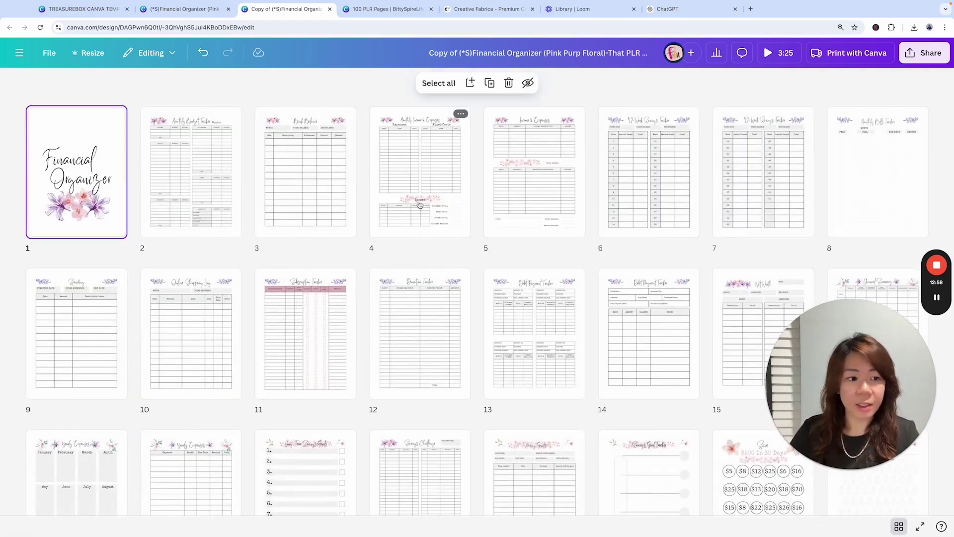
pyautogui.doubleClick(417, 170)
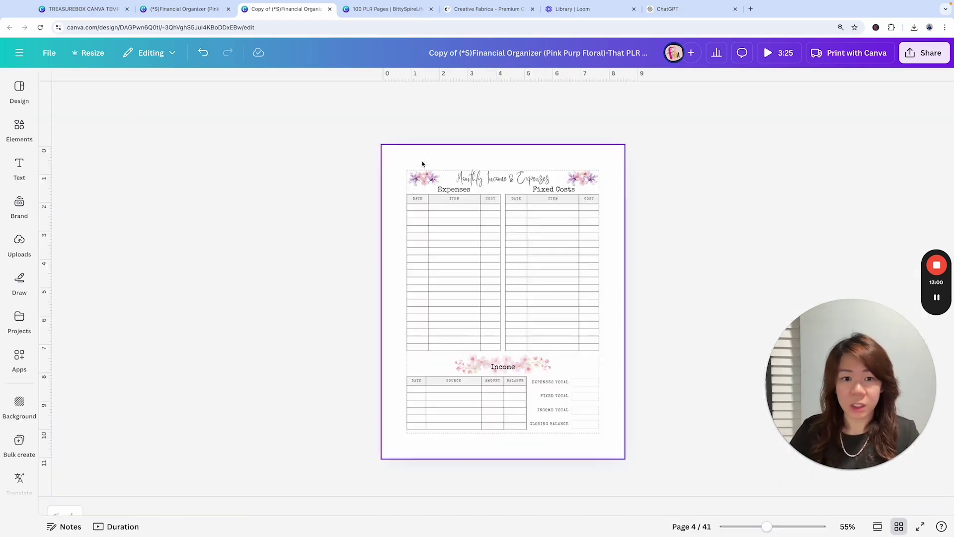
pyautogui.click(462, 366)
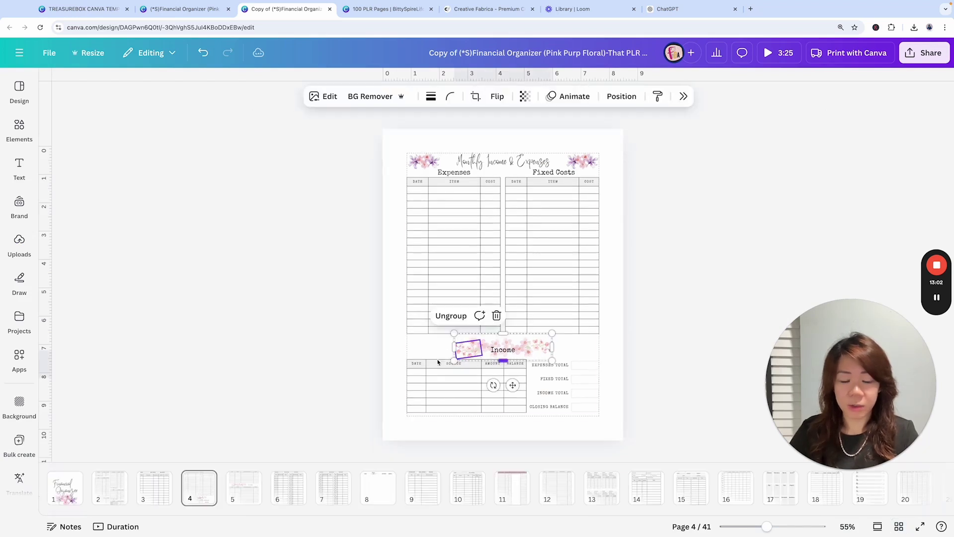
pyautogui.click(581, 347)
pyautogui.click(540, 348)
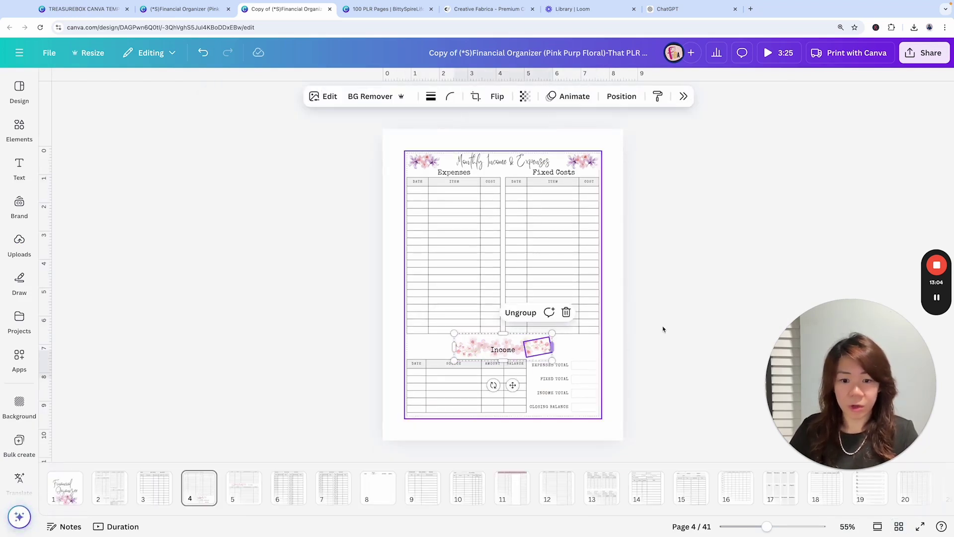
pyautogui.click(582, 349)
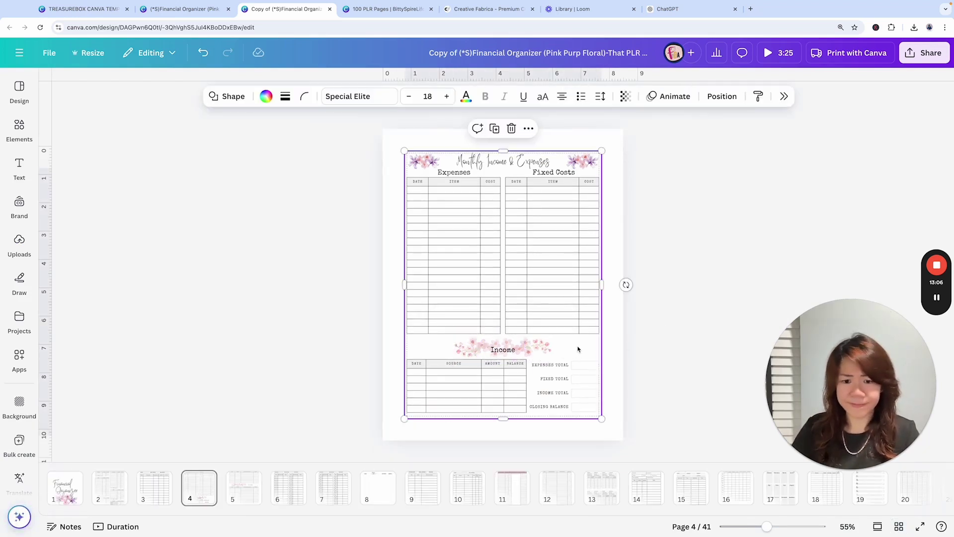
pyautogui.click(546, 358)
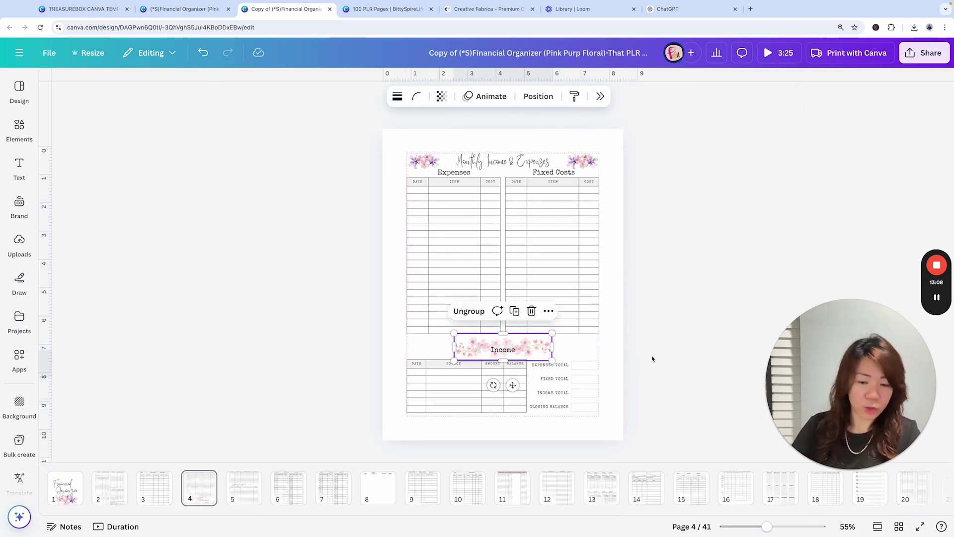
# Step: On the cover, try an enlarged pink flower strip above the title, then delete it
pyautogui.click(65, 487)
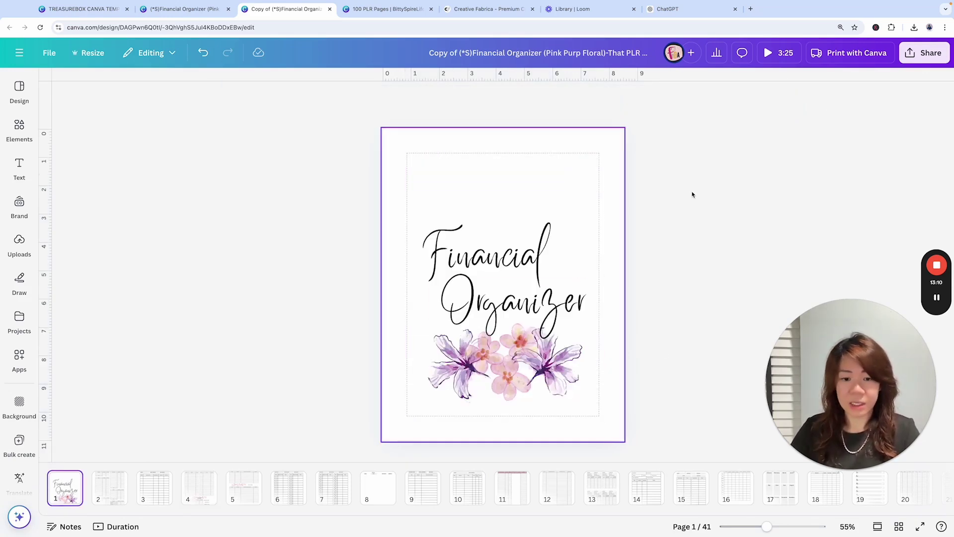
pyautogui.click(457, 340)
pyautogui.moveTo(454, 333); pyautogui.dragTo(431, 319)
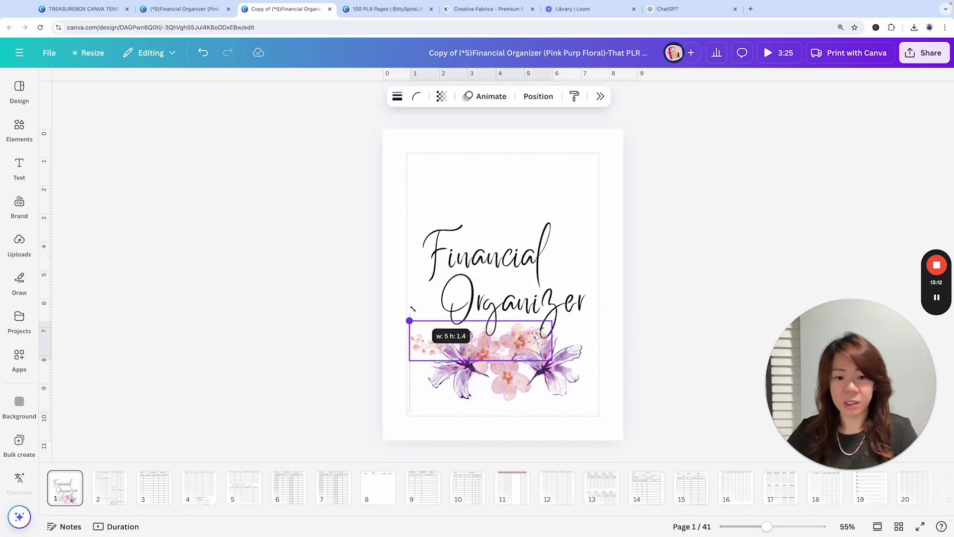
pyautogui.moveTo(531, 337); pyautogui.dragTo(510, 196)
pyautogui.moveTo(554, 219); pyautogui.dragTo(525, 211)
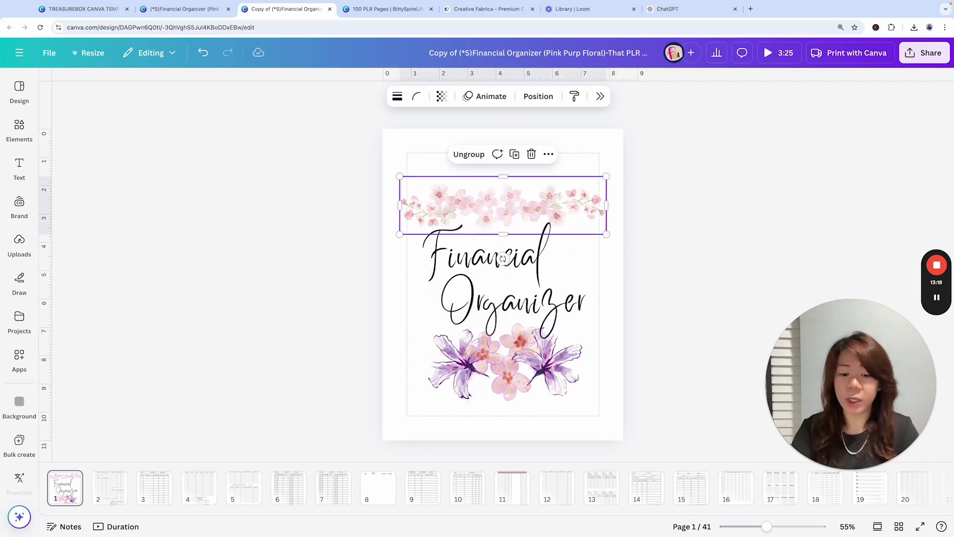
pyautogui.press('Delete')
# Step: Shrink the right lily and move the title and flowers up the page together
pyautogui.click(561, 357)
pyautogui.moveTo(599, 413); pyautogui.dragTo(580, 400)
pyautogui.moveTo(656, 420); pyautogui.dragTo(434, 210)
pyautogui.moveTo(498, 323); pyautogui.dragTo(497, 288)
# Step: Reselect both title lines and the flowers and re-centre them horizontally on the cover
pyautogui.click(515, 334)
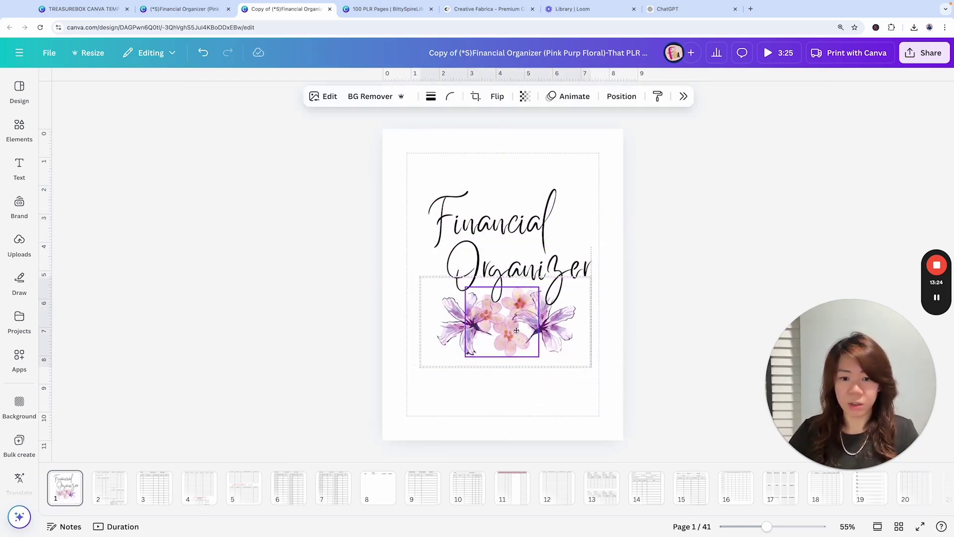
pyautogui.click(648, 375)
pyautogui.moveTo(638, 386); pyautogui.dragTo(440, 206)
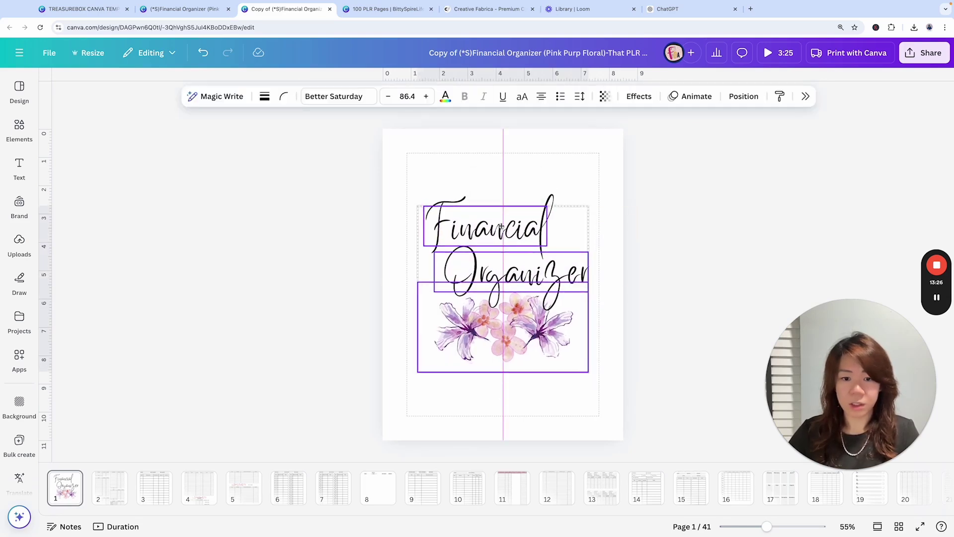
pyautogui.click(645, 246)
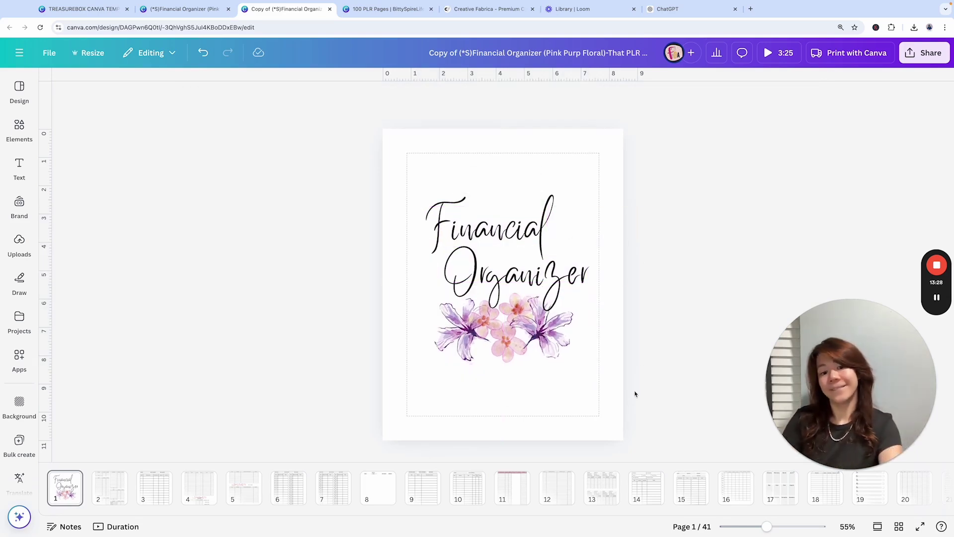
pyautogui.moveTo(620, 385); pyautogui.dragTo(503, 227)
pyautogui.press('Escape')
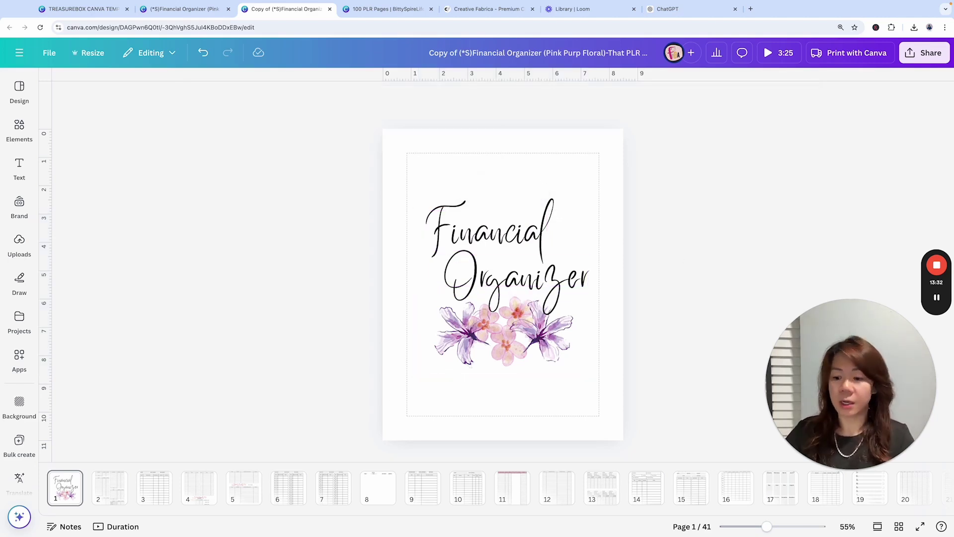
# Step: Show the 41 pages as a thumbnail grid and scroll through them, returning to the top
pyautogui.click(900, 527)
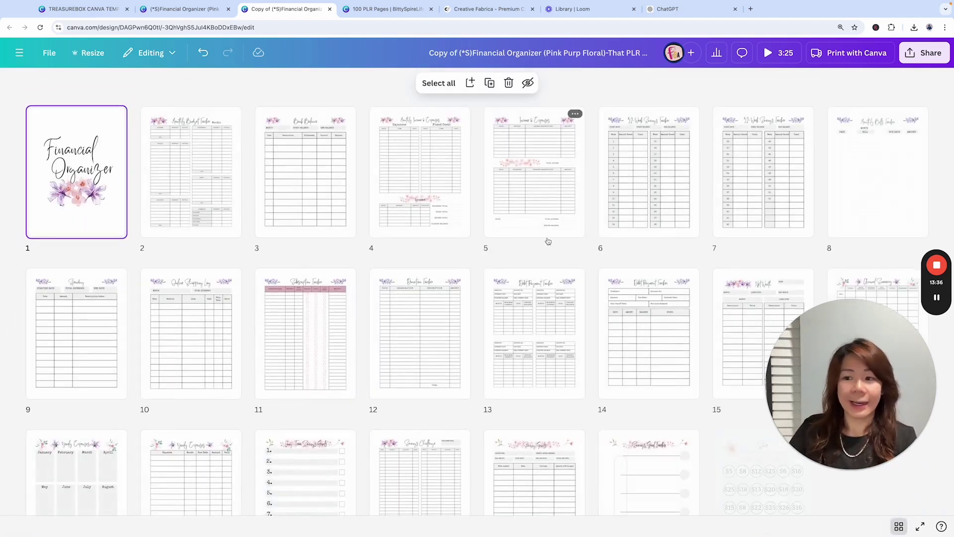
pyautogui.scroll(-5, 547, 238)
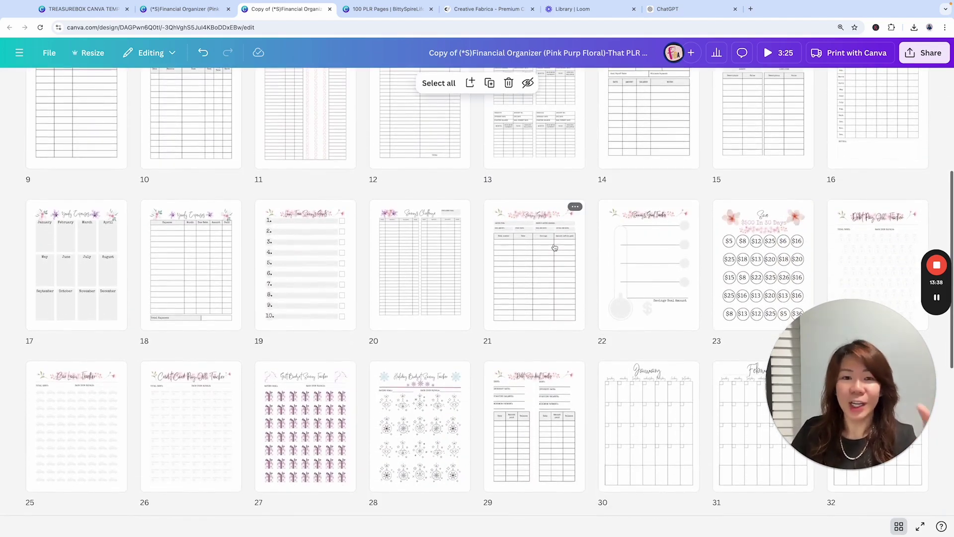
pyautogui.scroll(-4, 551, 249)
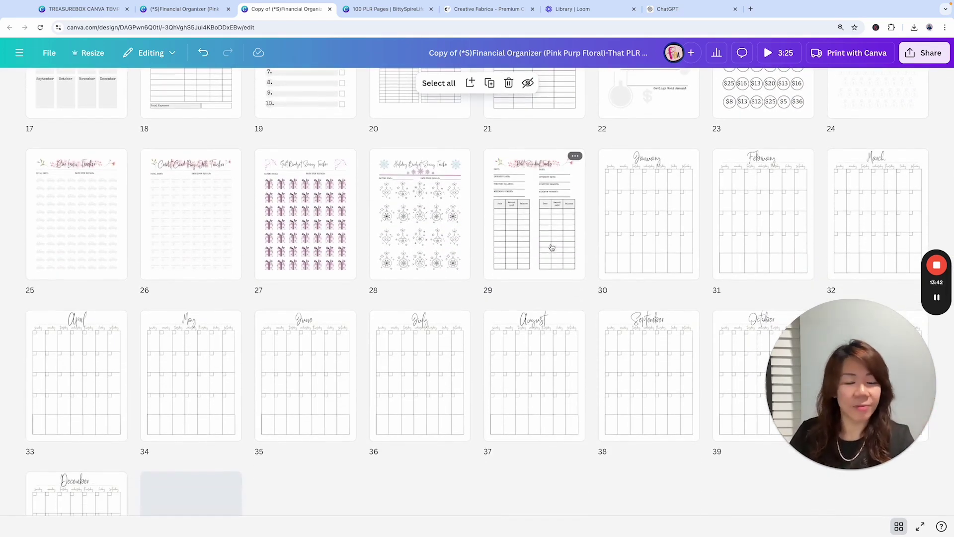
pyautogui.scroll(-2, 551, 247)
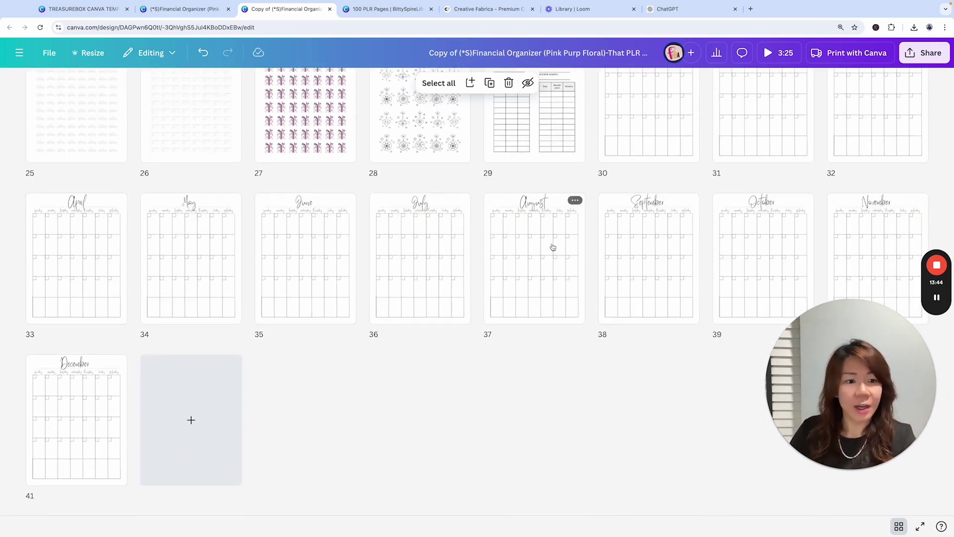
pyautogui.scroll(3, 407, 254)
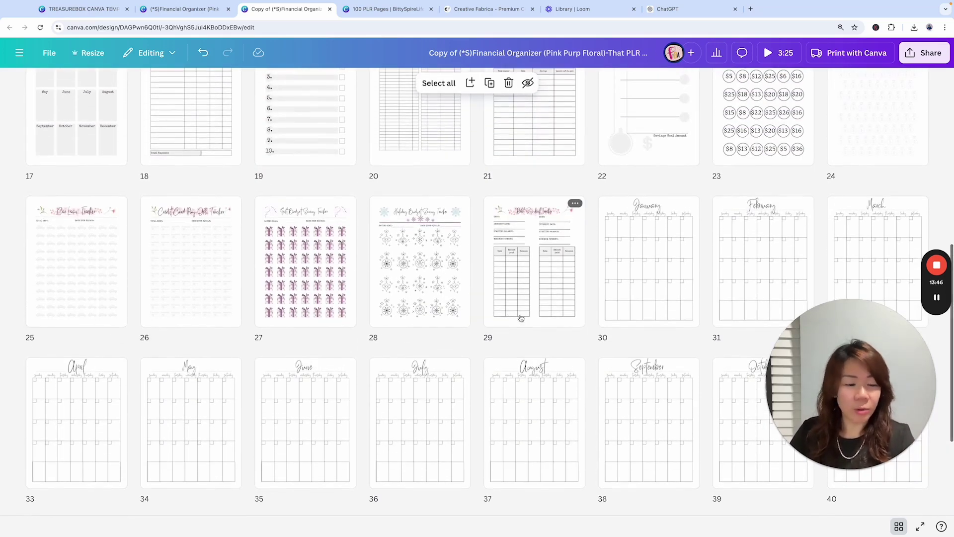
pyautogui.scroll(-3, 520, 318)
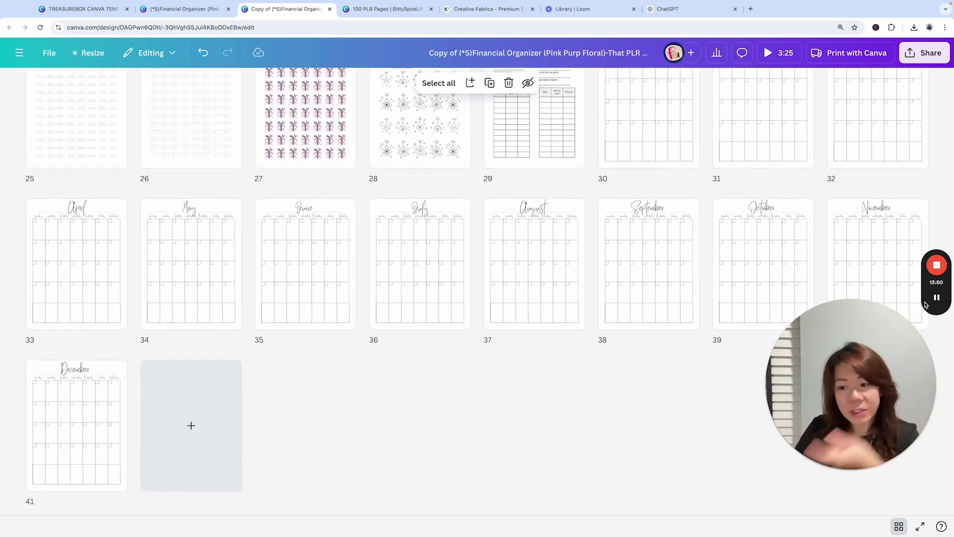
pyautogui.moveTo(930, 302)
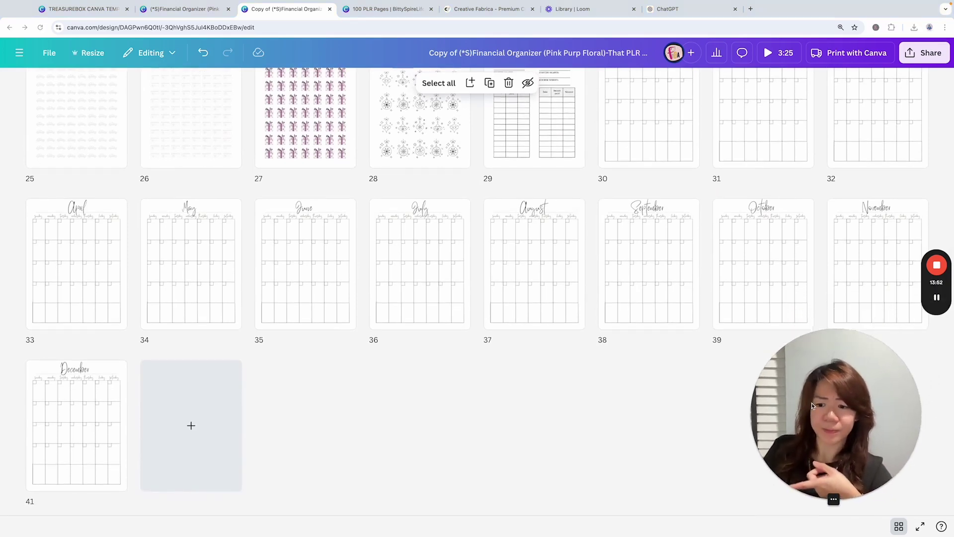
pyautogui.scroll(10, 594, 308)
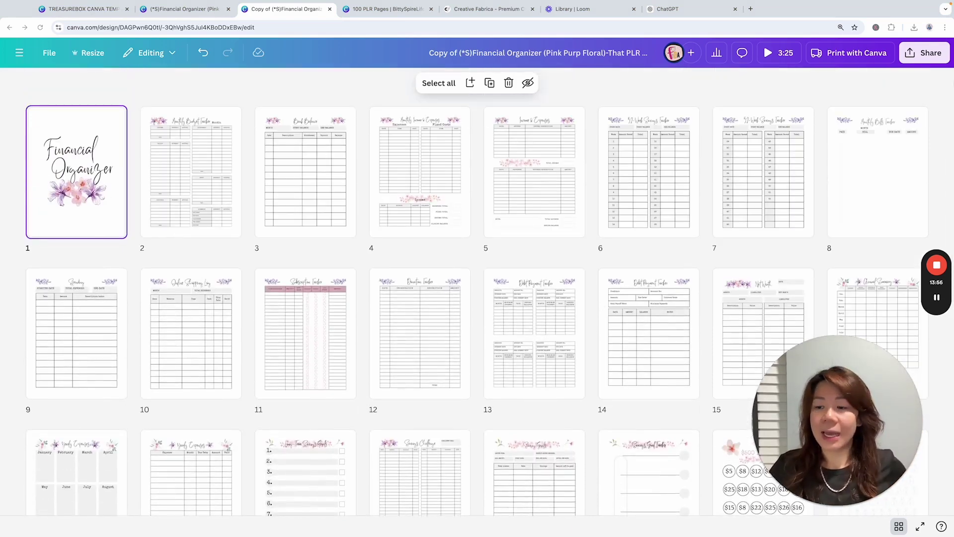
# Step: Download the whole organizer as a PDF Standard file with Flatten PDF ticked
pyautogui.click(919, 57)
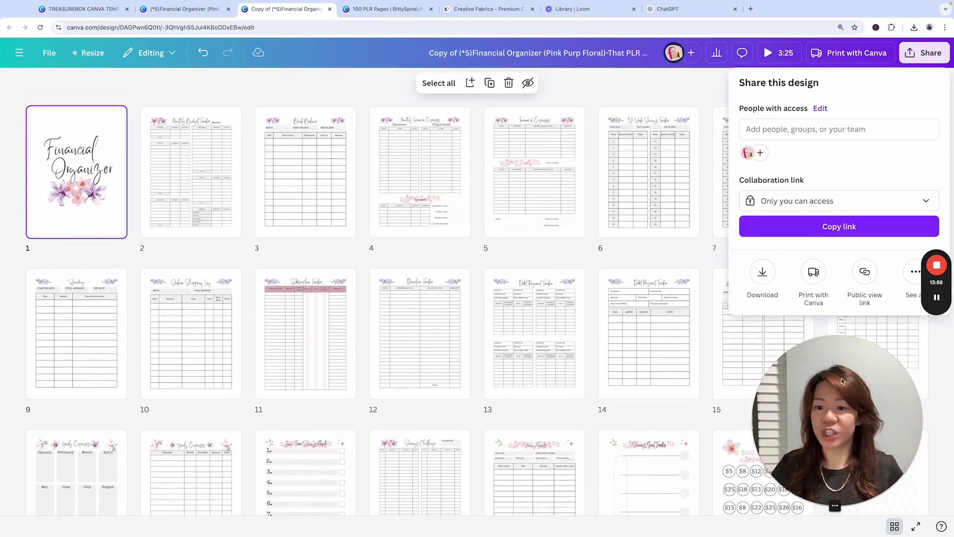
pyautogui.moveTo(841, 381); pyautogui.dragTo(651, 360)
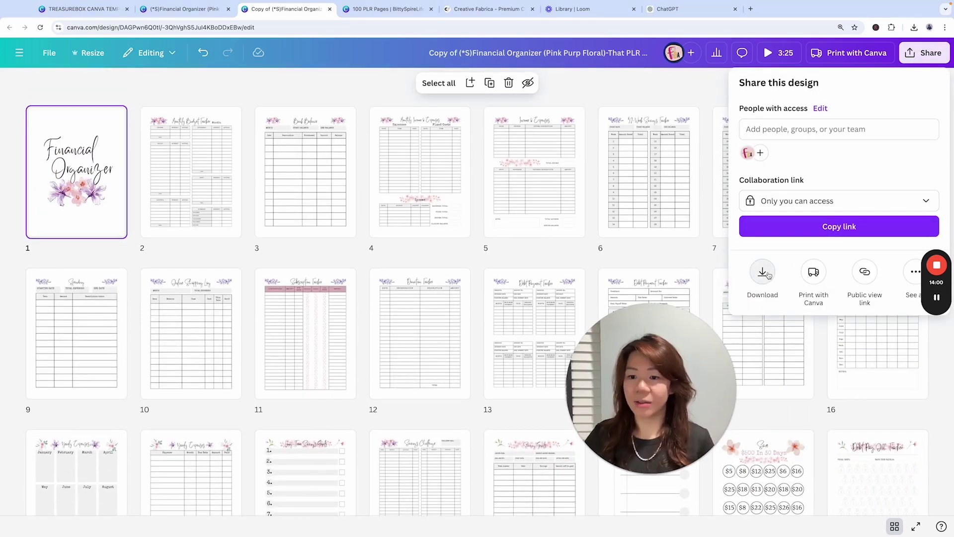
pyautogui.click(762, 272)
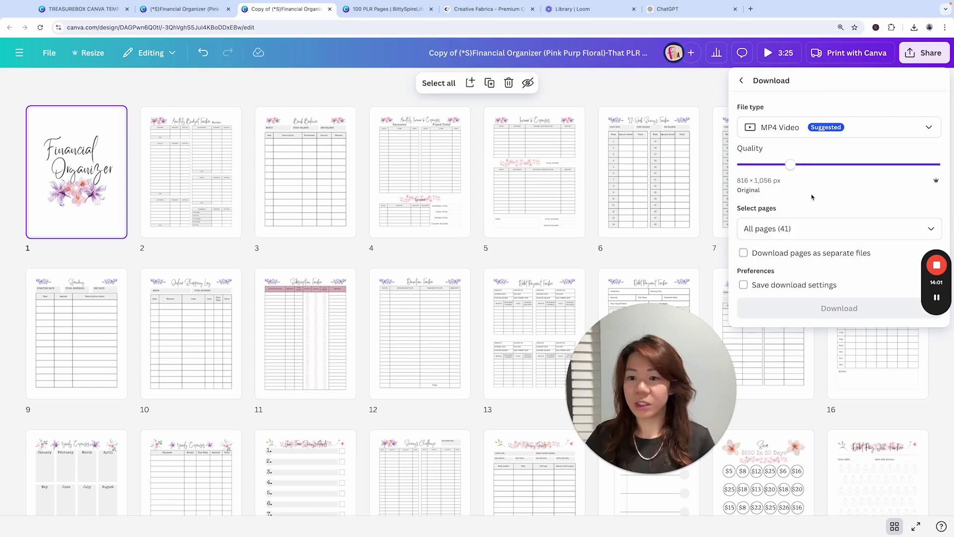
pyautogui.click(871, 131)
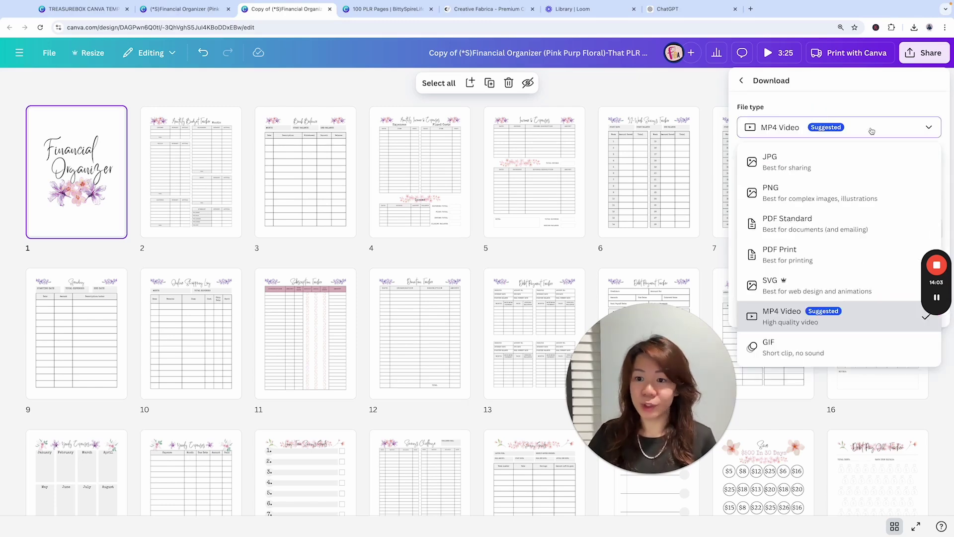
pyautogui.click(840, 228)
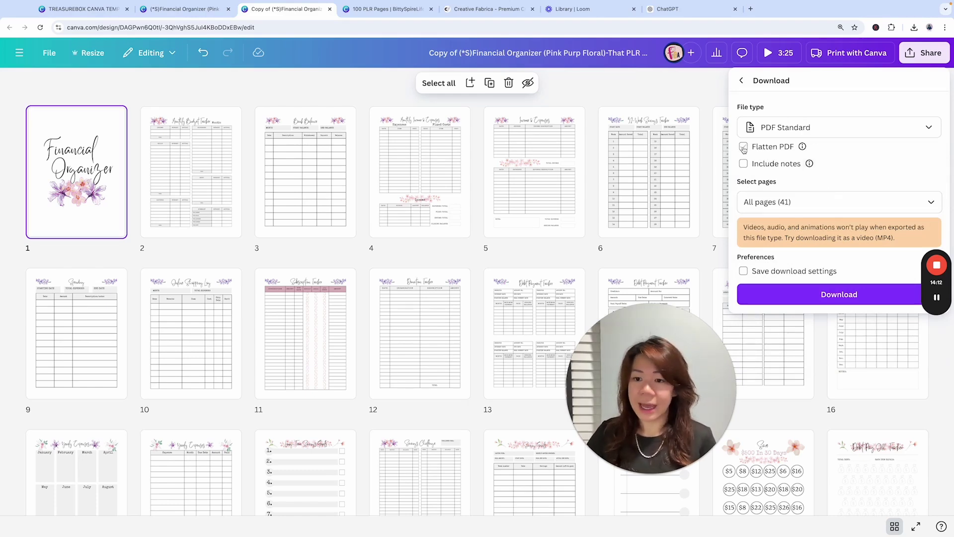
pyautogui.click(744, 148)
pyautogui.moveTo(808, 162)
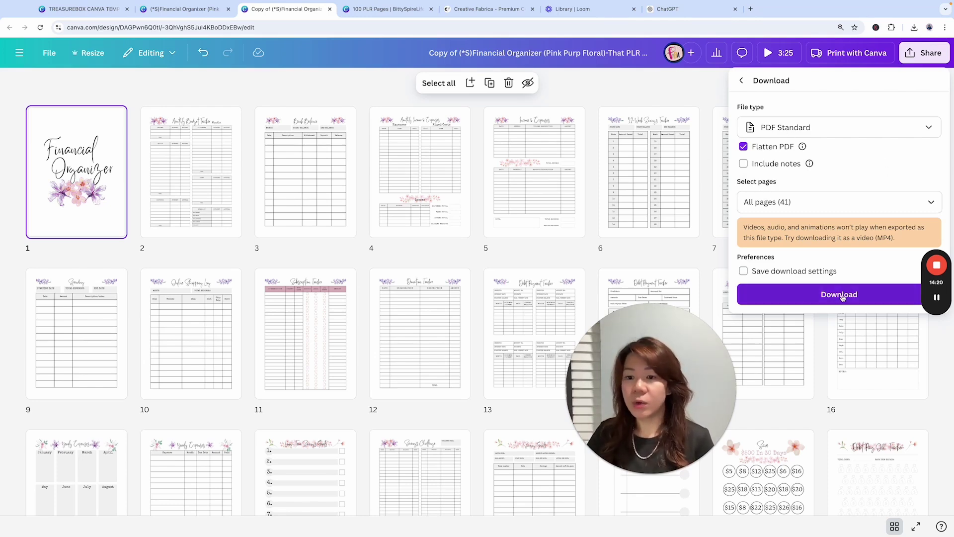
pyautogui.click(840, 295)
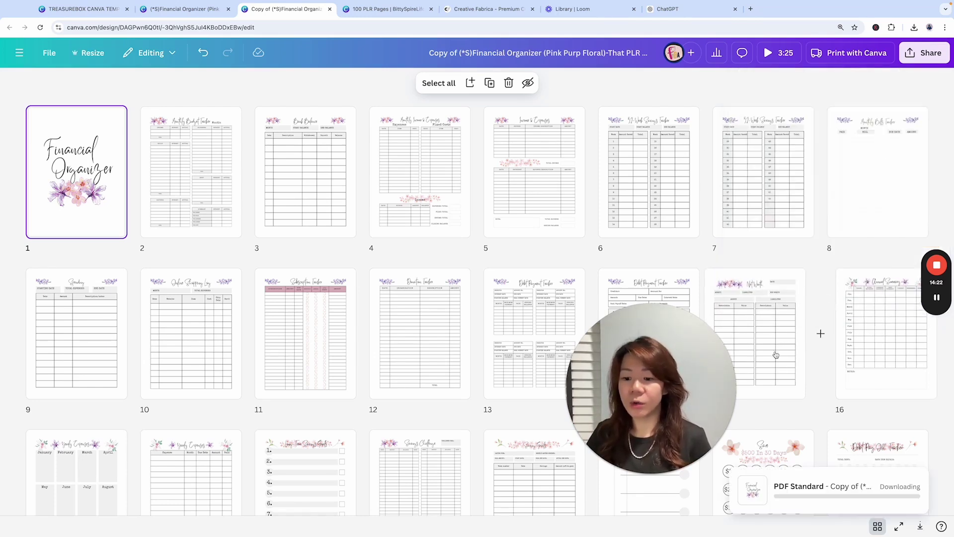